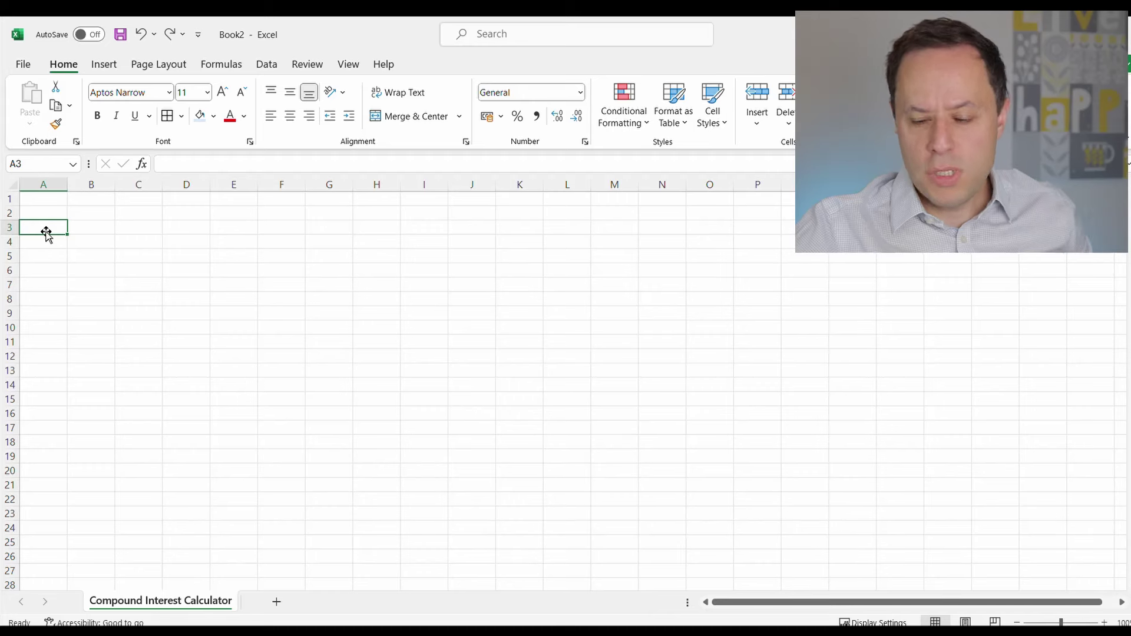
- Enter ages 30, 31 and 32 in column A and fill the series down
{"action": "type", "text": "30"}
{"action": "key", "text": "Return"}
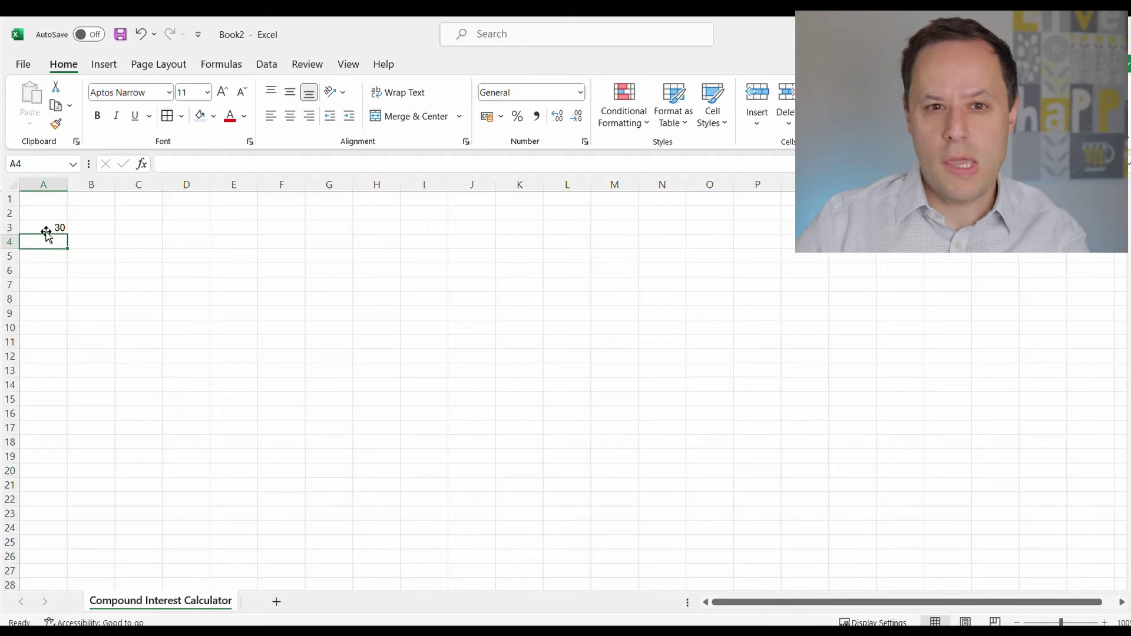
{"action": "type", "text": "31"}
{"action": "key", "text": "Return"}
{"action": "type", "text": "32"}
{"action": "key", "text": "Return"}
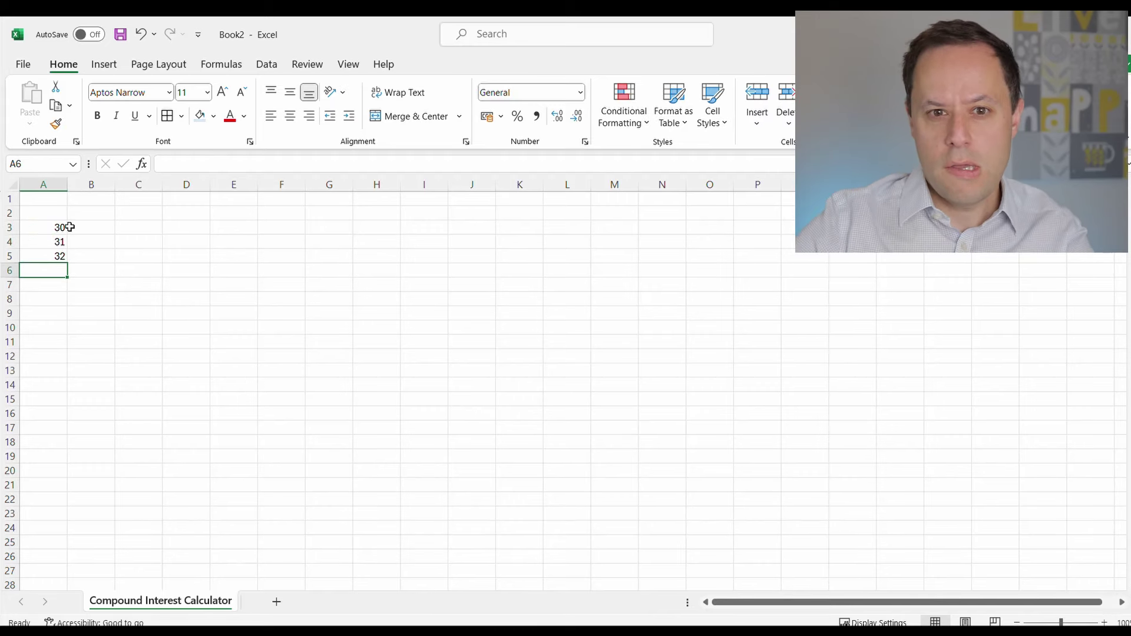
{"action": "left_click_drag", "start_coordinate": [59, 230], "coordinate": [63, 415]}
{"action": "scroll", "coordinate": [140, 443], "scroll_direction": "up", "scroll_amount": 8}
- Enter the headers Low, Mid and High in B1:D1
{"action": "left_click", "coordinate": [88, 198]}
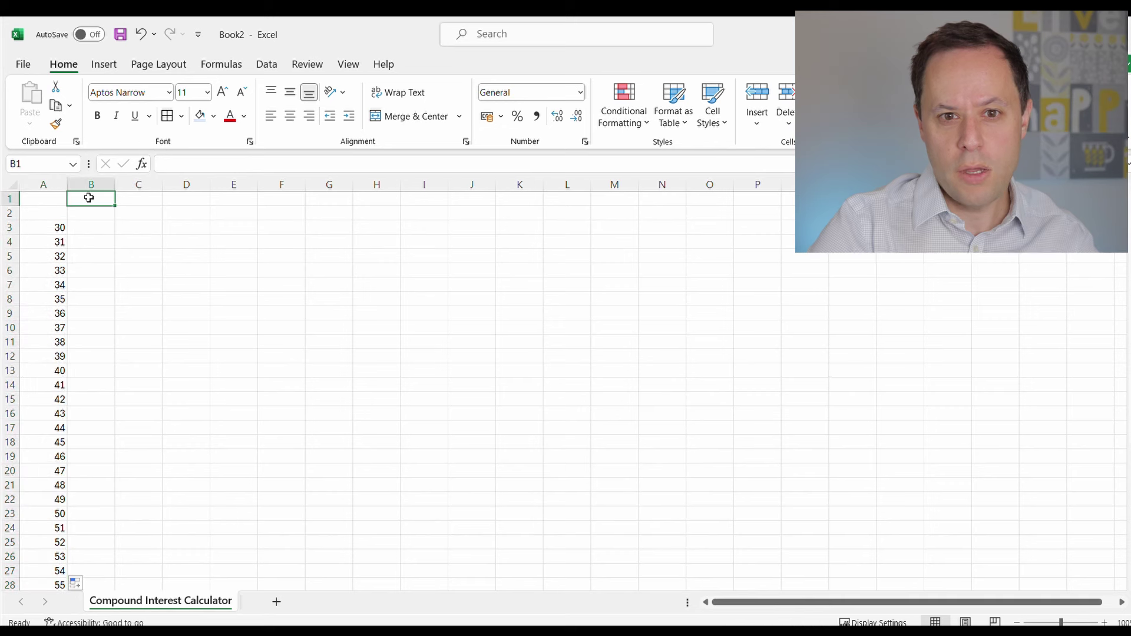
{"action": "type", "text": "Mid"}
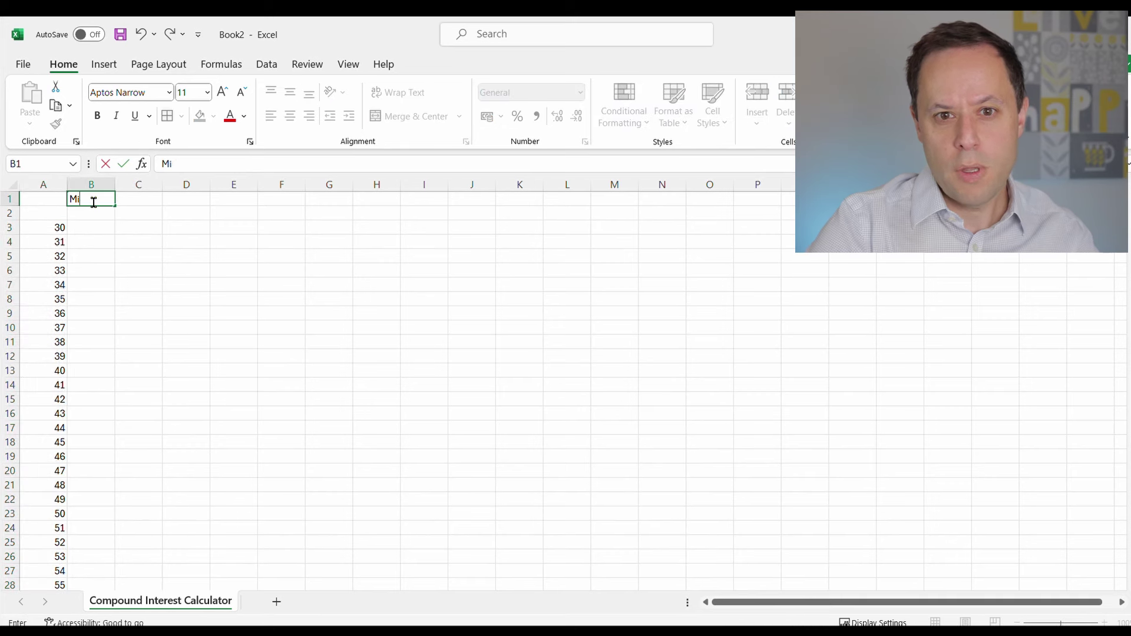
{"action": "key", "text": "BackSpace"}
{"action": "key", "text": "BackSpace"}
{"action": "type", "text": "Low"}
{"action": "key", "text": "Tab"}
{"action": "type", "text": "Mid"}
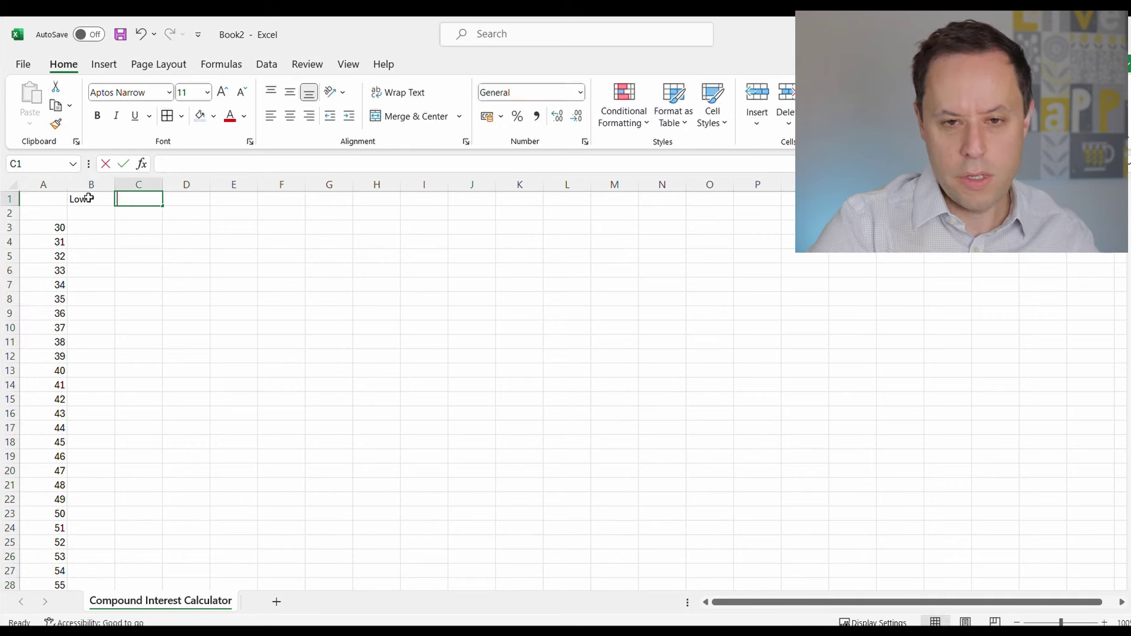
{"action": "key", "text": "Tab"}
{"action": "type", "text": "Hi"}
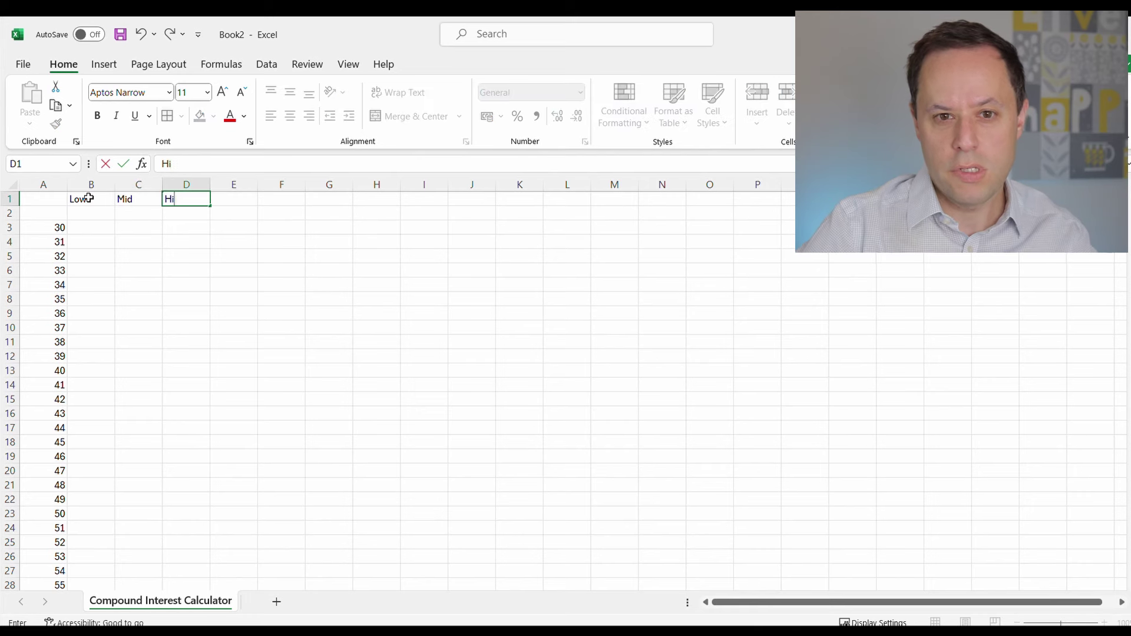
{"action": "type", "text": "gh"}
{"action": "key", "text": "Return"}
{"action": "key", "text": "Down"}
{"action": "key", "text": "Left"}
- Add the Contributions header in E1
{"action": "left_click", "coordinate": [188, 198]}
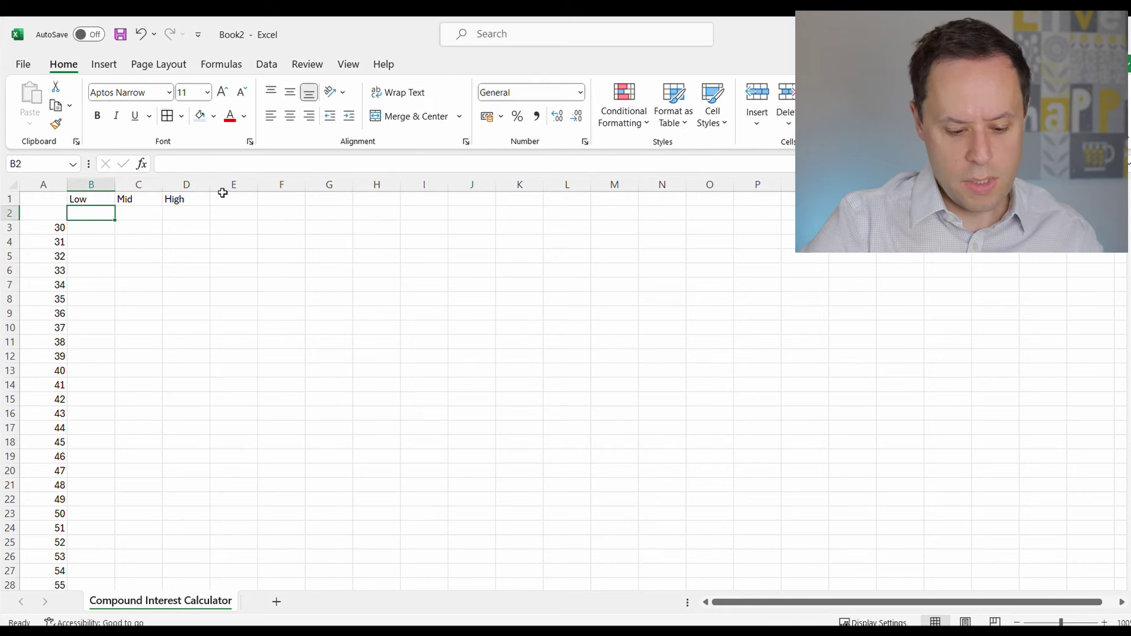
{"action": "left_click", "coordinate": [227, 199]}
{"action": "type", "text": "Contributions"}
{"action": "left_click", "coordinate": [328, 341]}
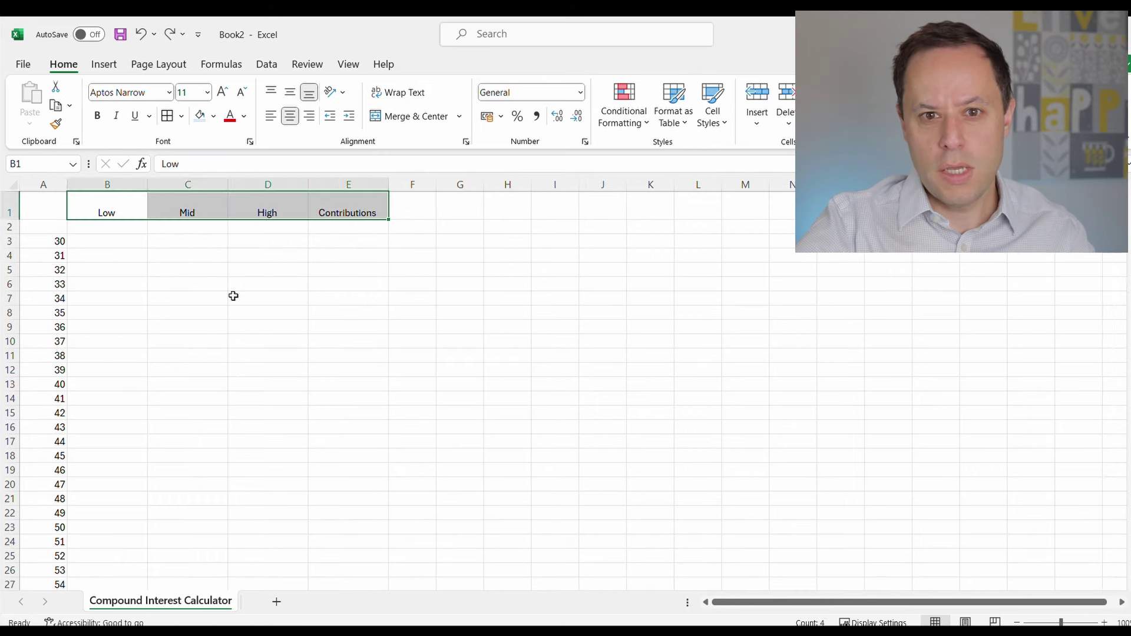
- Give the header row a light blue fill, bold text and vertical centring
{"action": "left_click", "coordinate": [236, 311]}
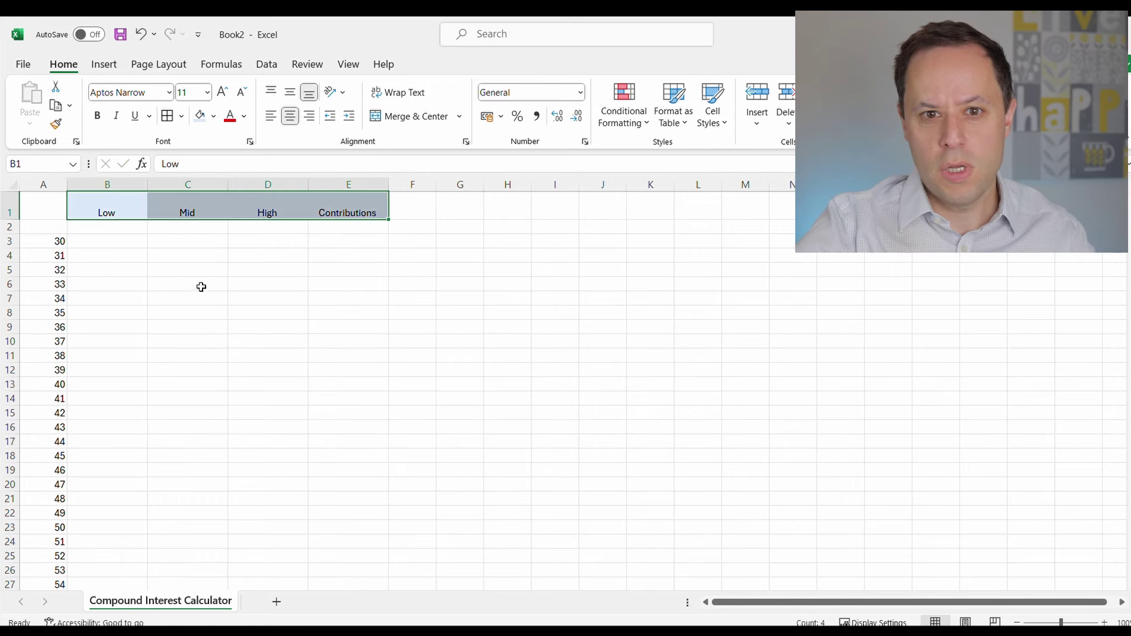
{"action": "left_click", "coordinate": [97, 116]}
{"action": "left_click", "coordinate": [289, 92]}
{"action": "left_click", "coordinate": [465, 227]}
- Enter the label 'Current value' in G2 and the amount in H2, formatted as currency
{"action": "type", "text": "Cur"}
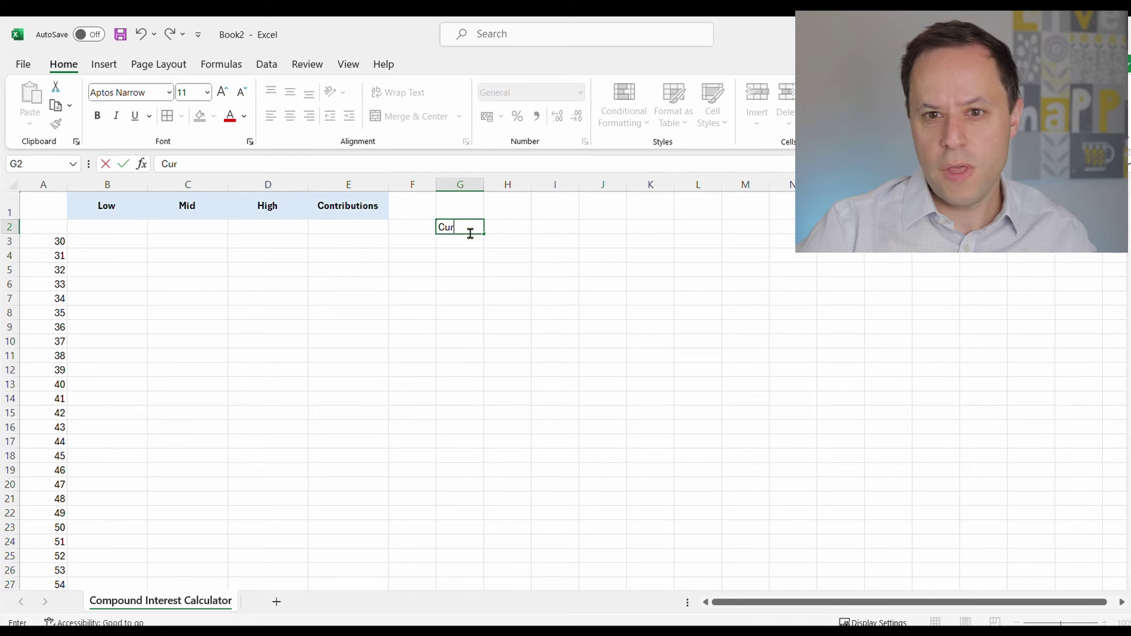
{"action": "type", "text": "rent value"}
{"action": "key", "text": "Tab"}
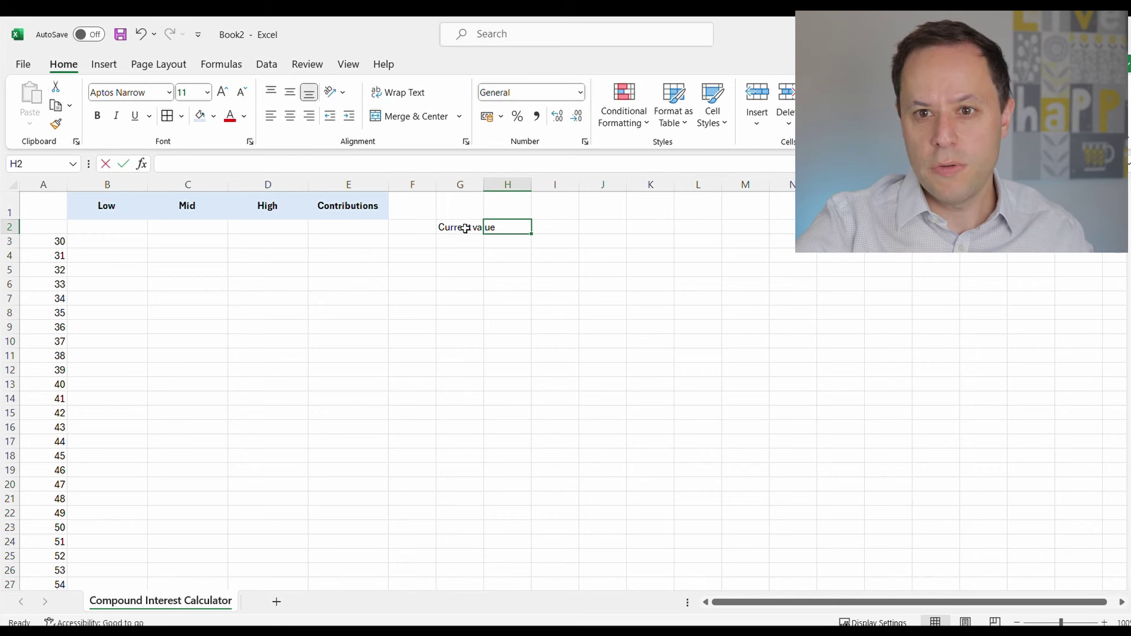
{"action": "type", "text": "10000"}
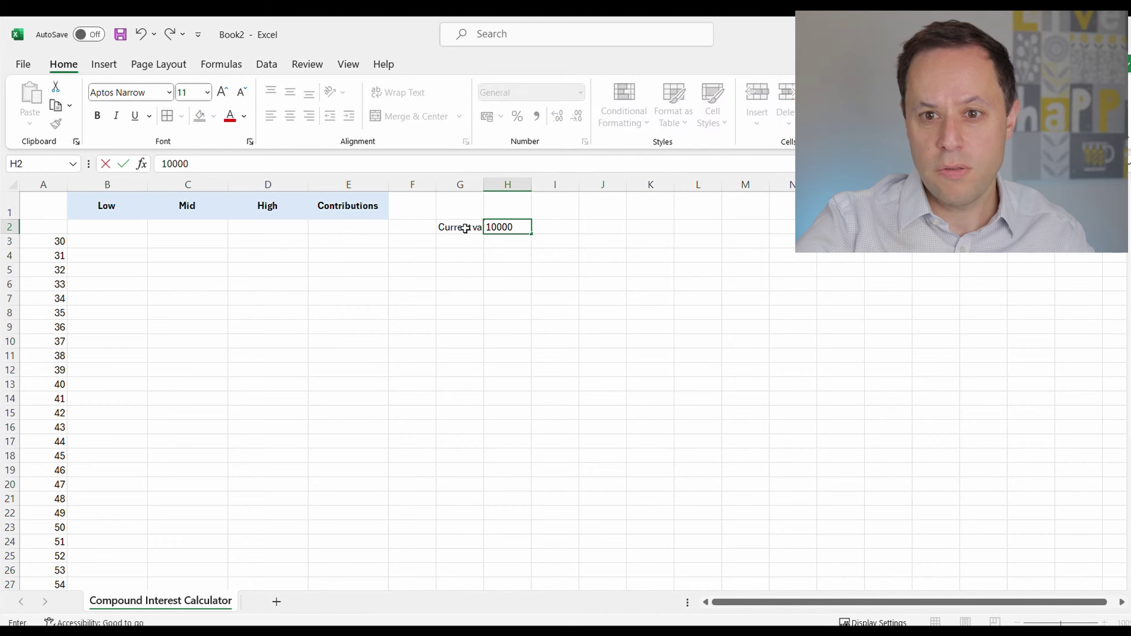
{"action": "left_click", "coordinate": [465, 229]}
{"action": "left_click", "coordinate": [524, 232]}
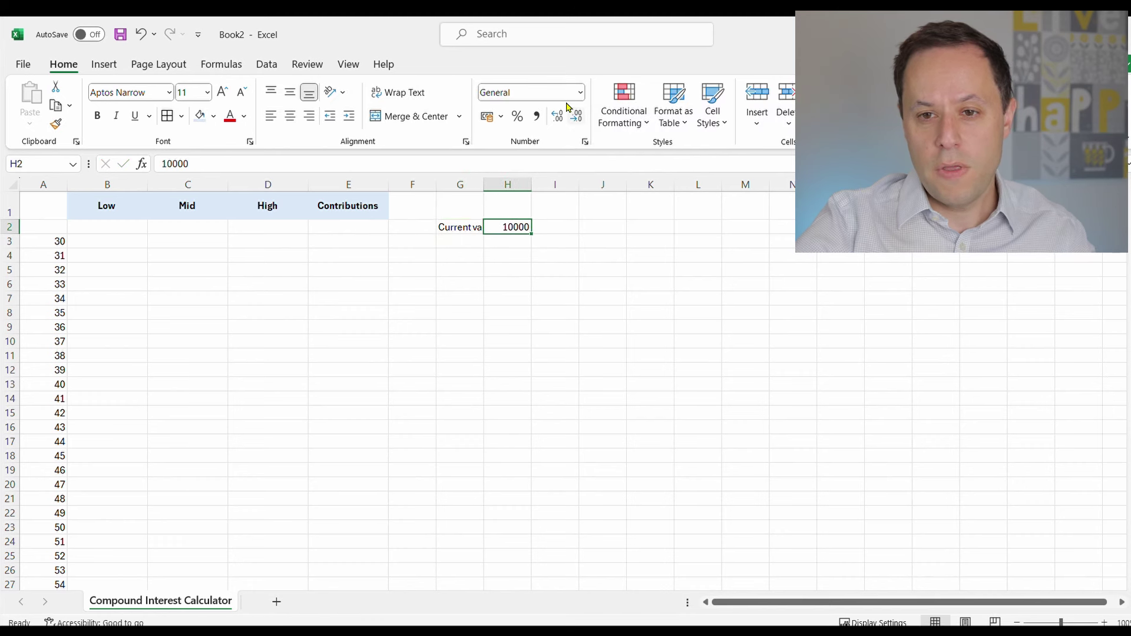
{"action": "key", "text": "ctrl+shift+4"}
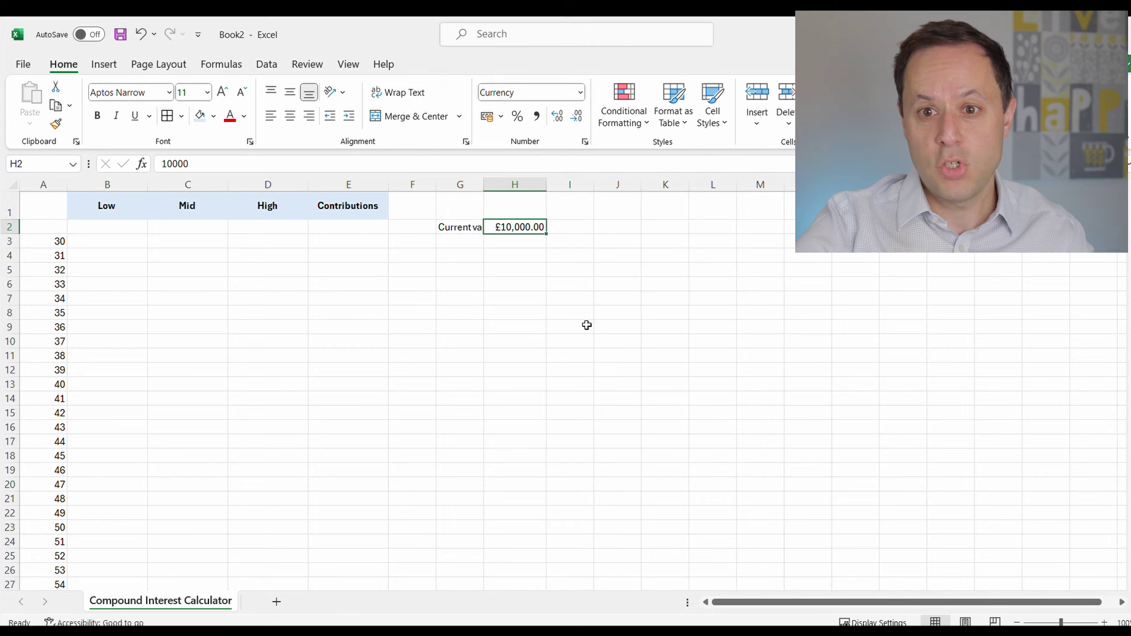
- Widen column G and add borders around the Current value cells G2:H2
{"action": "left_click_drag", "start_coordinate": [483, 185], "coordinate": [501, 185]}
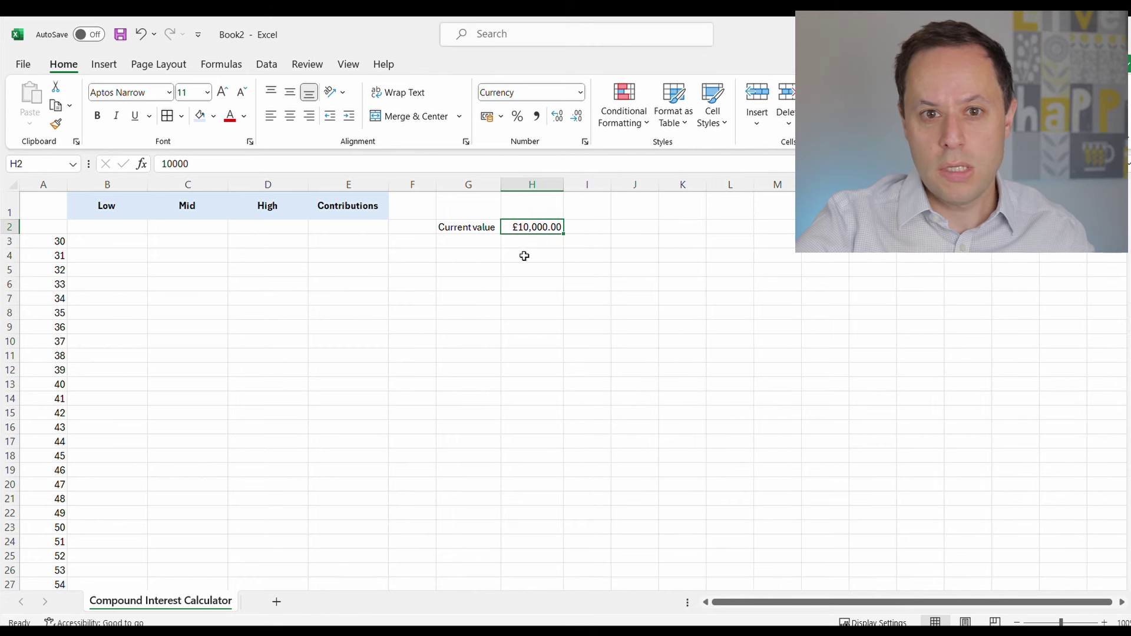
{"action": "left_click_drag", "start_coordinate": [465, 228], "coordinate": [513, 228]}
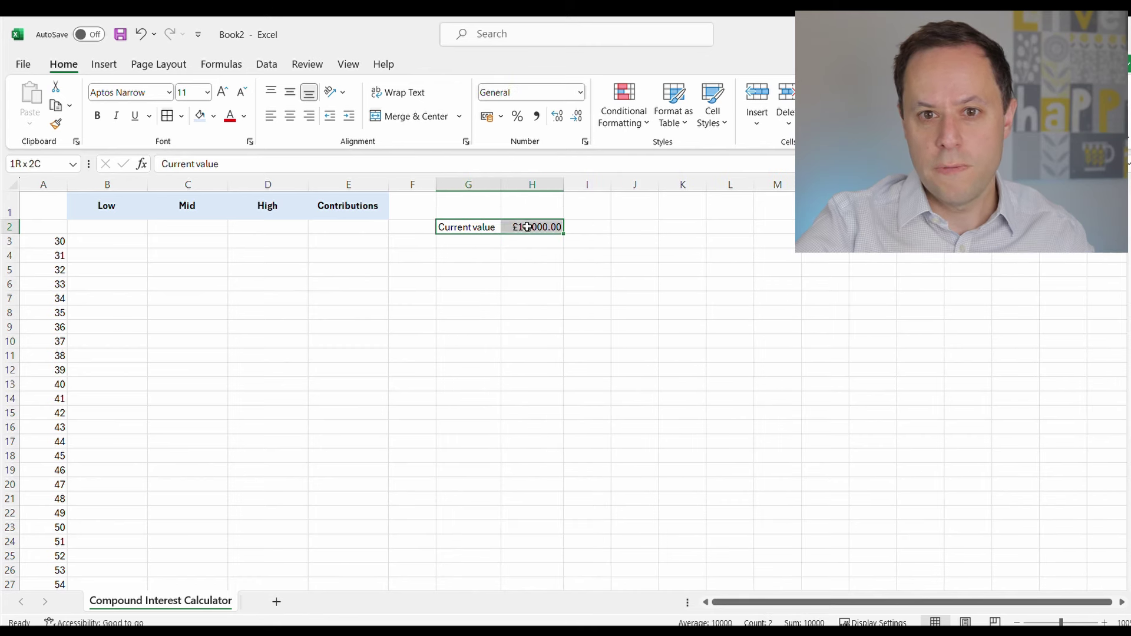
{"action": "left_click", "coordinate": [174, 117]}
{"action": "left_click", "coordinate": [469, 370]}
{"action": "left_click", "coordinate": [466, 227]}
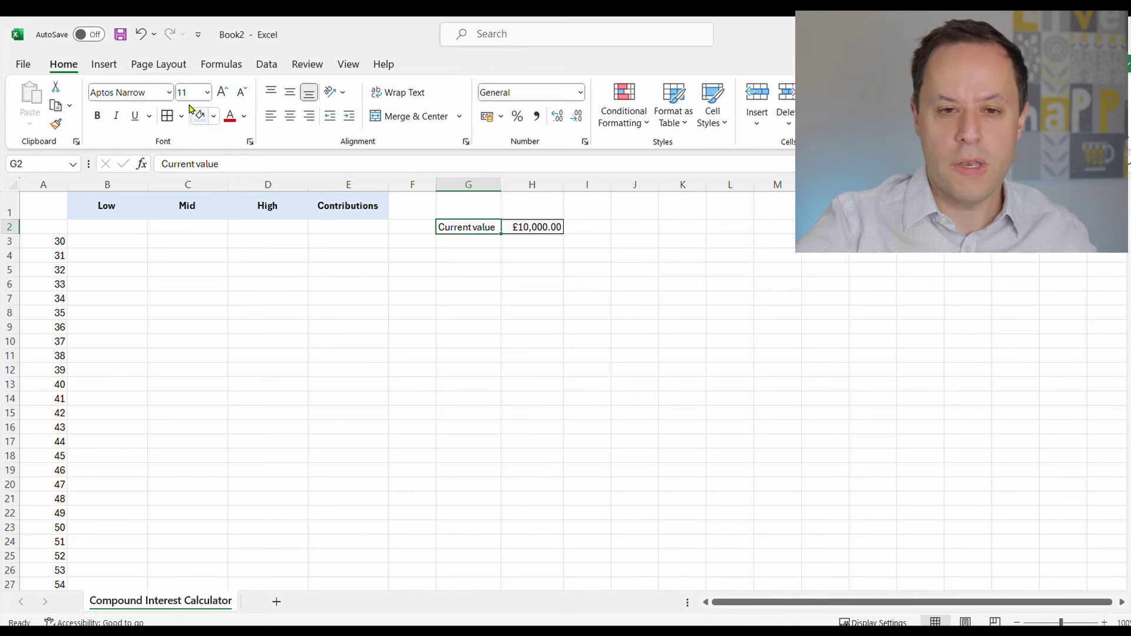
{"action": "left_click_drag", "start_coordinate": [778, 528], "coordinate": [778, 513]}
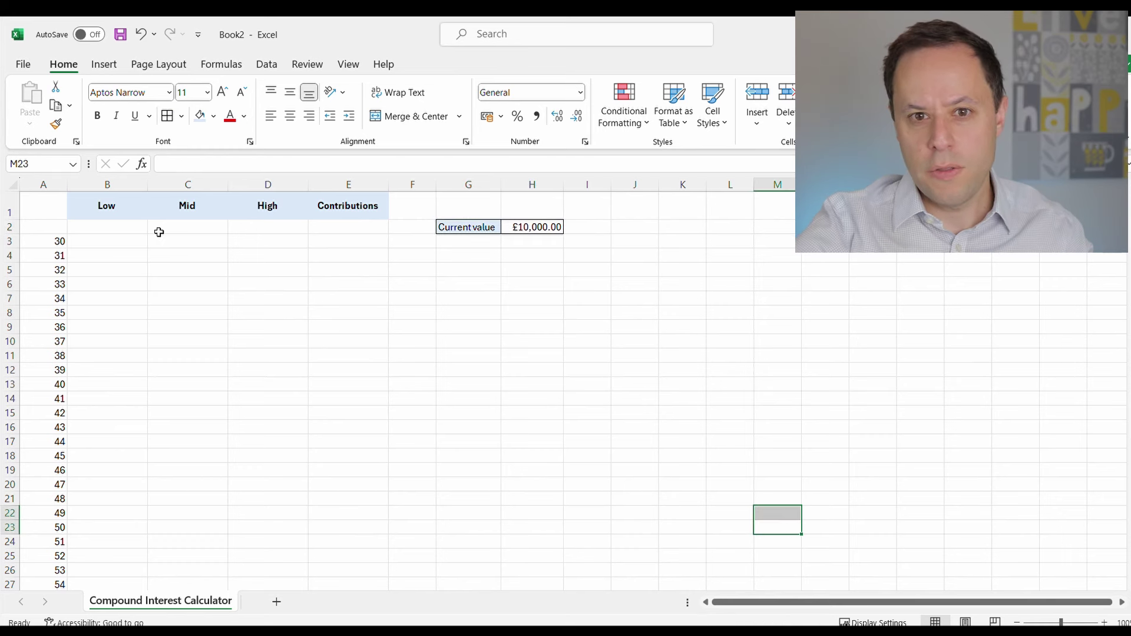
- Enter =$H$2 in B2 and fill it across to D2
{"action": "left_click", "coordinate": [120, 227]}
{"action": "type", "text": "="}
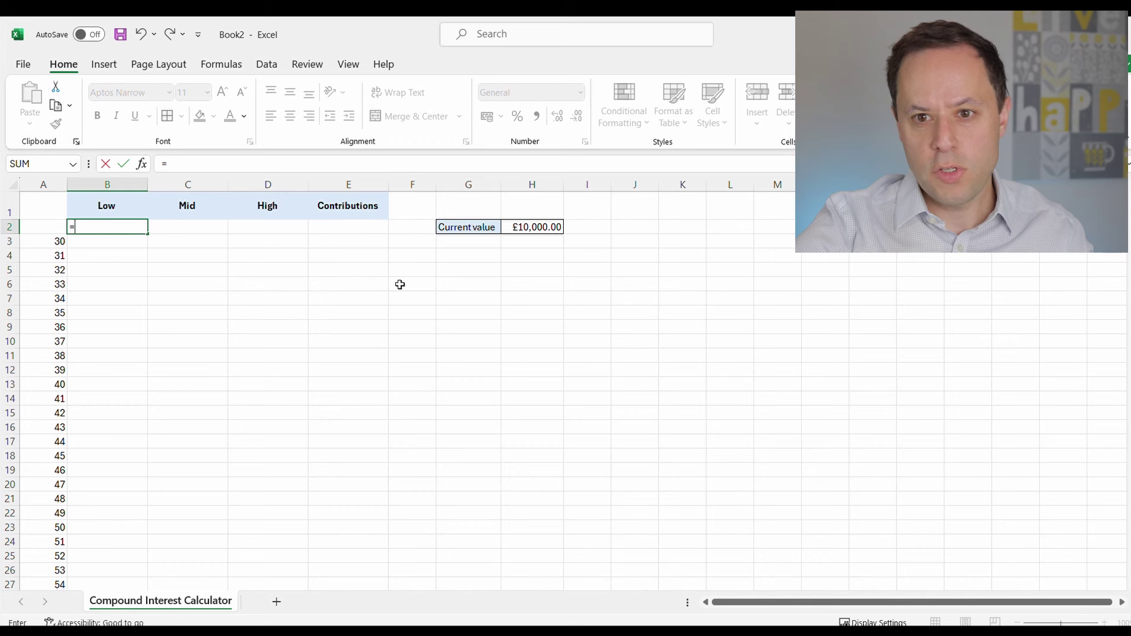
{"action": "left_click", "coordinate": [532, 225]}
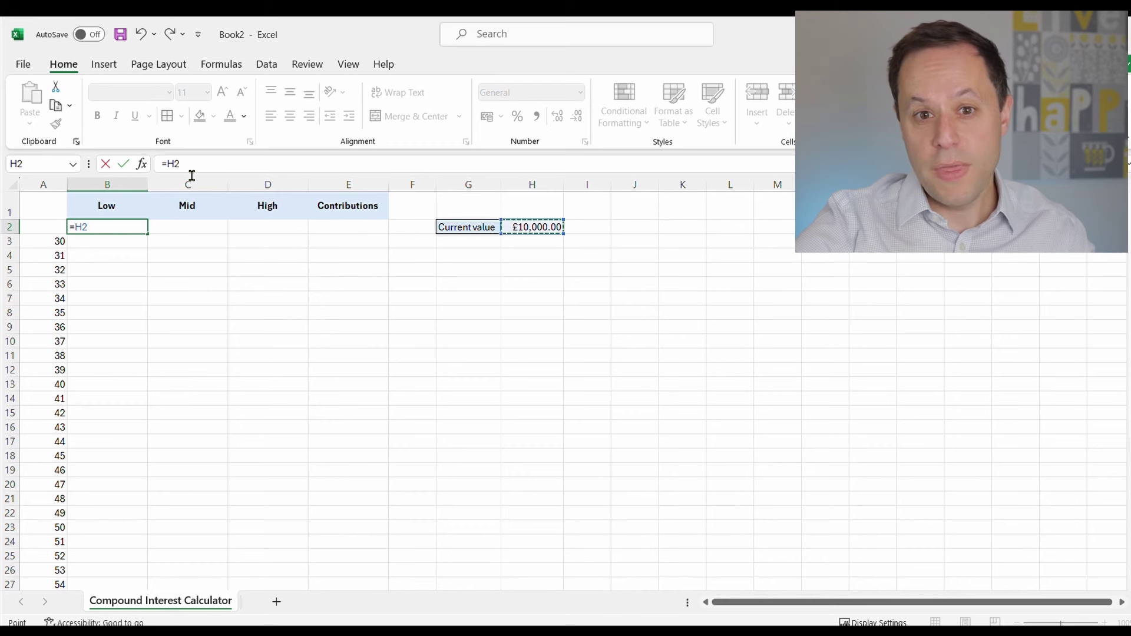
{"action": "key", "text": "F2"}
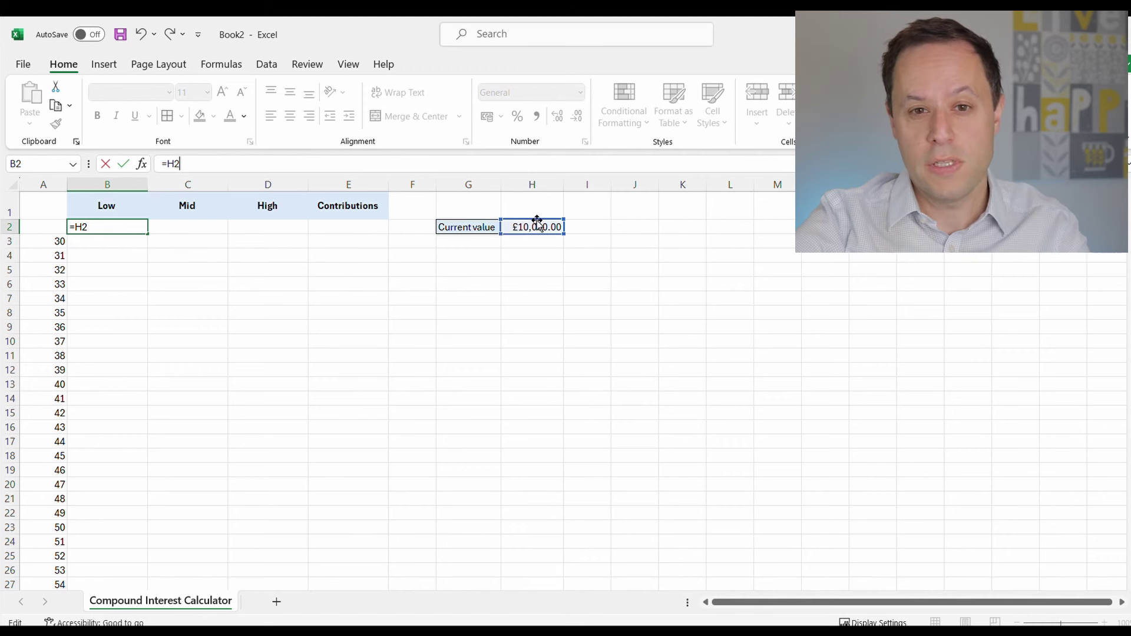
{"action": "key", "text": "F4"}
{"action": "left_click", "coordinate": [175, 268]}
{"action": "left_click", "coordinate": [121, 228]}
{"action": "left_click_drag", "start_coordinate": [138, 229], "coordinate": [285, 235]}
{"action": "left_click", "coordinate": [268, 312]}
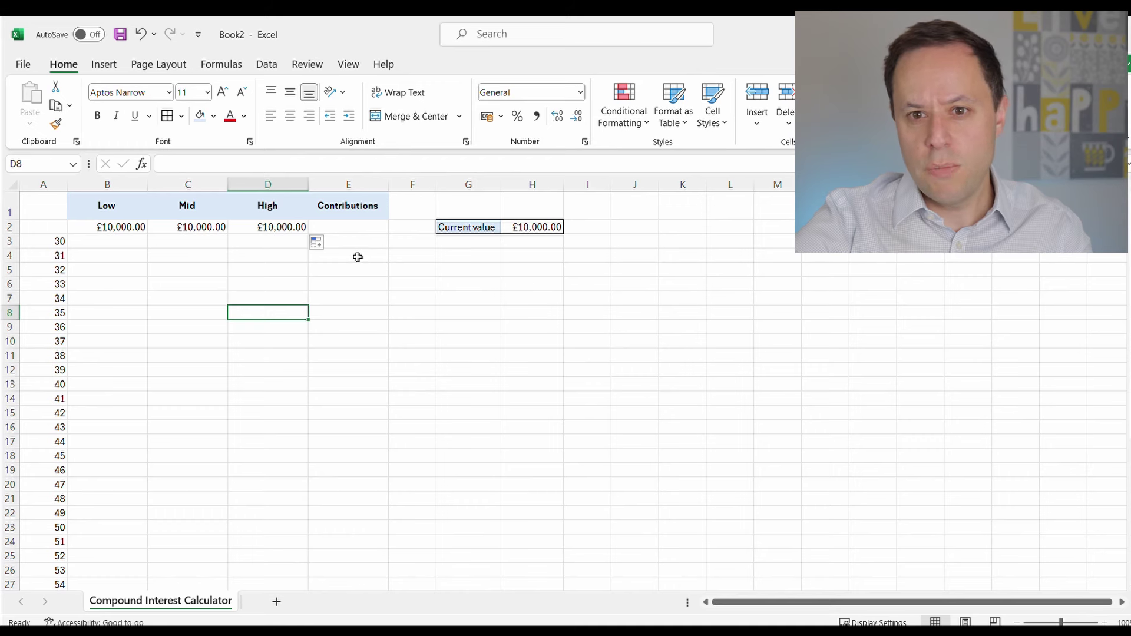
- Enter the label CPI in G3 and a 2% rate in H3
{"action": "left_click", "coordinate": [406, 295]}
{"action": "scroll", "coordinate": [424, 294], "scroll_direction": "down", "scroll_amount": 1}
{"action": "scroll", "coordinate": [455, 291], "scroll_direction": "up", "scroll_amount": 1}
{"action": "left_click", "coordinate": [471, 242]}
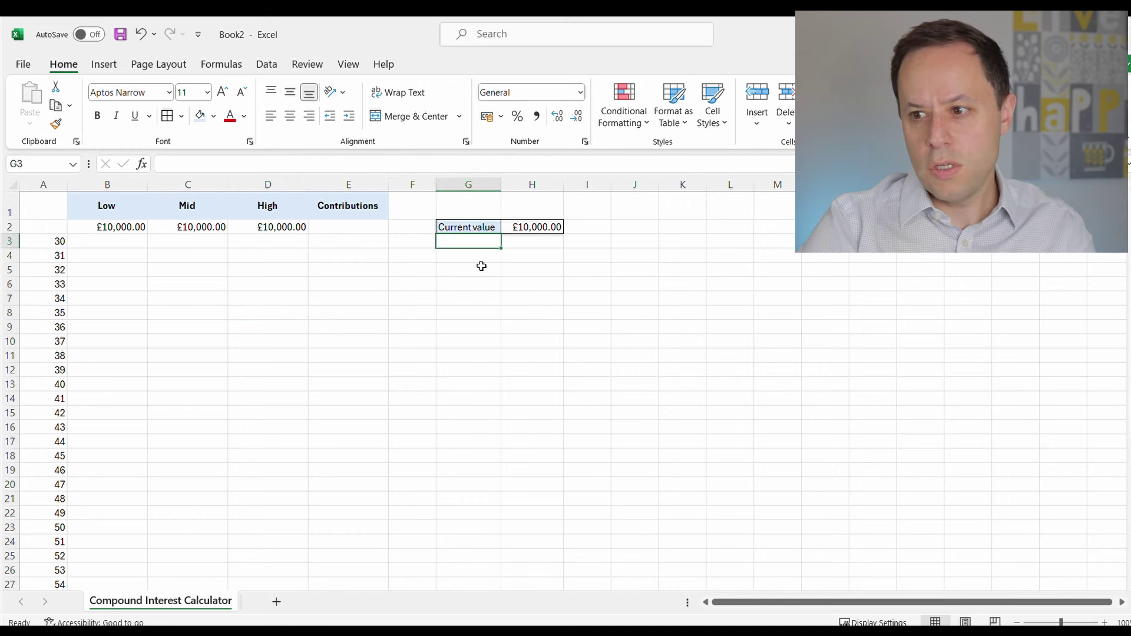
{"action": "type", "text": "CPI"}
{"action": "key", "text": "Tab"}
{"action": "key", "text": "Right"}
{"action": "key", "text": "Left"}
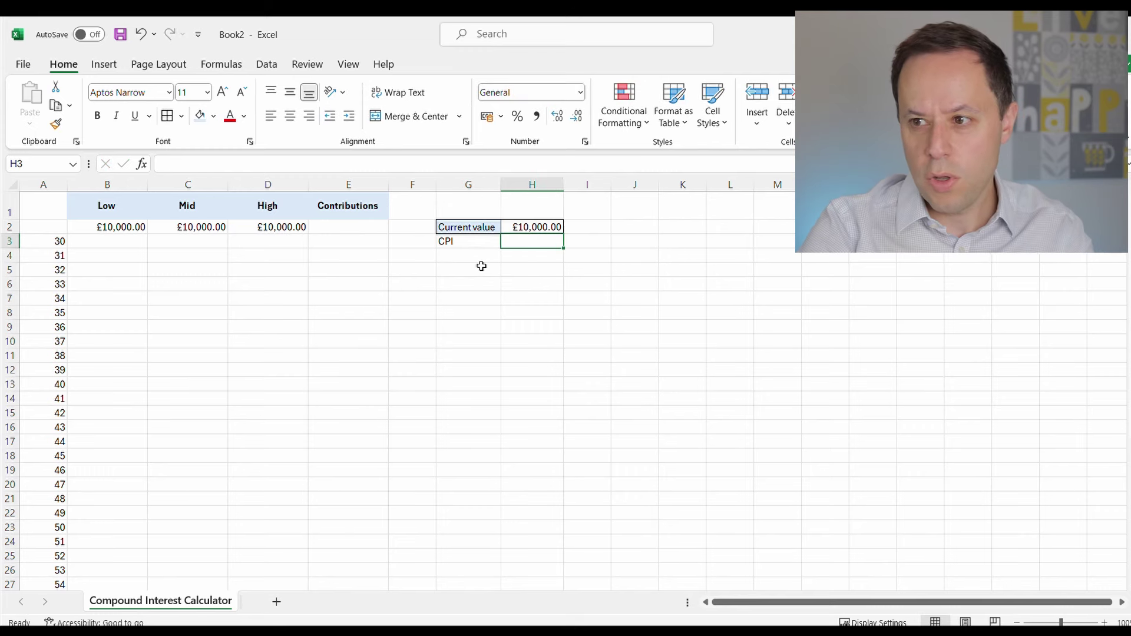
{"action": "left_click", "coordinate": [517, 116]}
{"action": "type", "text": "2"}
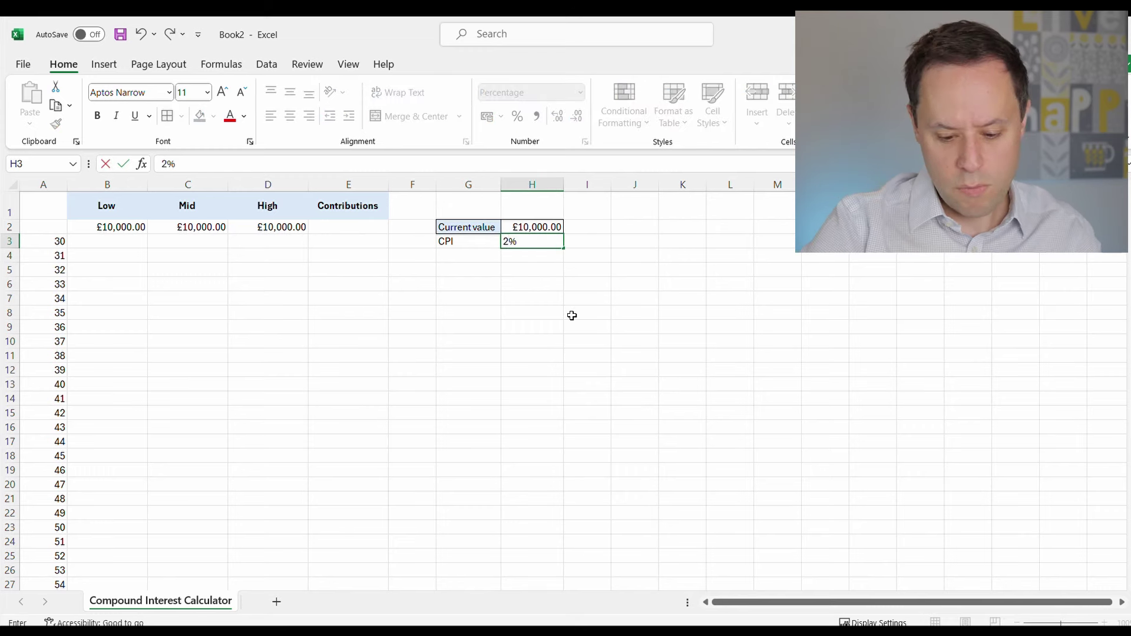
{"action": "left_click", "coordinate": [571, 323]}
- Show the CPI rate as 2.00%, border the CPI row and shade its label light blue
{"action": "left_click", "coordinate": [531, 248]}
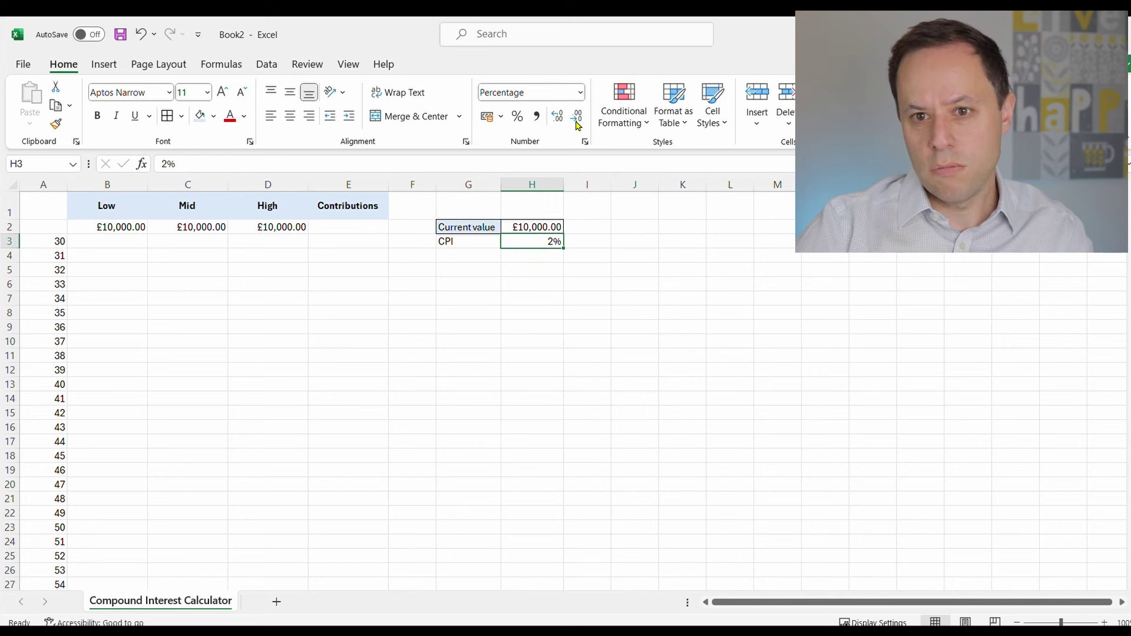
{"action": "left_click", "coordinate": [557, 115]}
{"action": "left_click", "coordinate": [557, 116]}
{"action": "left_click", "coordinate": [530, 340]}
{"action": "left_click_drag", "start_coordinate": [445, 240], "coordinate": [530, 241]}
{"action": "left_click", "coordinate": [469, 355]}
{"action": "key", "text": "shift+Up"}
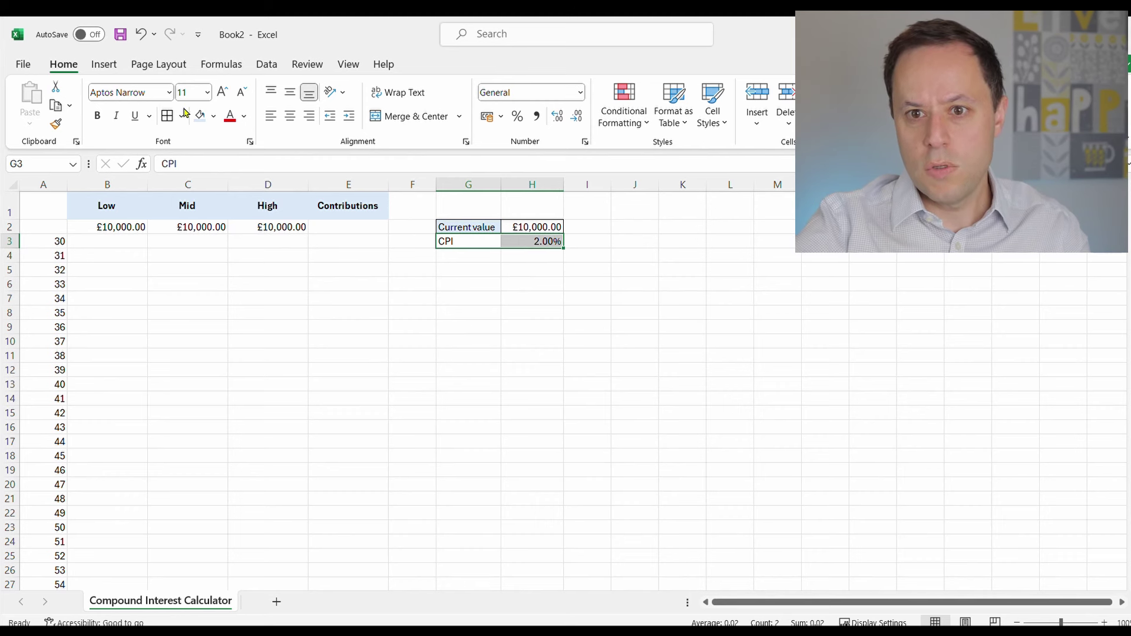
{"action": "left_click", "coordinate": [167, 116]}
{"action": "left_click", "coordinate": [532, 298]}
{"action": "left_click", "coordinate": [494, 246]}
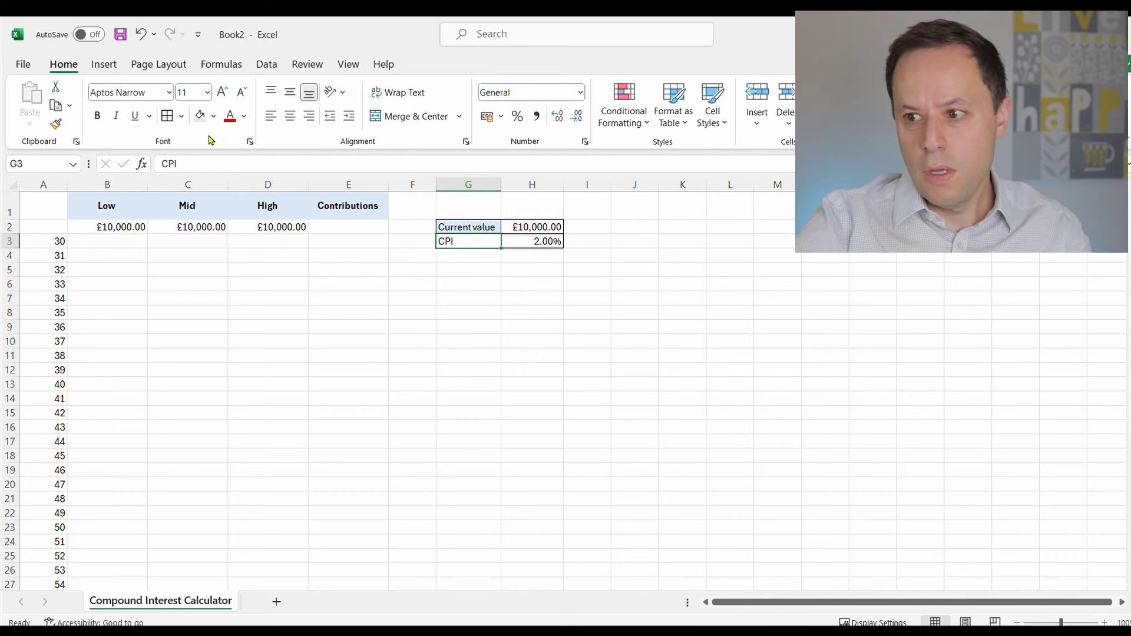
{"action": "left_click", "coordinate": [475, 274]}
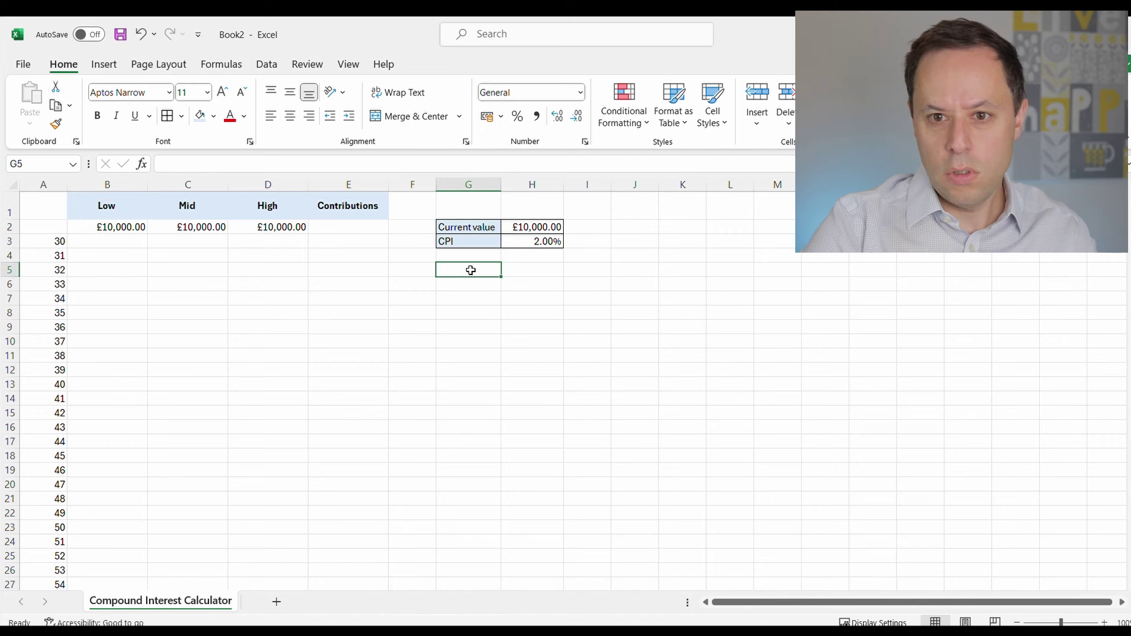
- Enter the scenario labels Low, Mid and High in G6:G8
{"action": "key", "text": "Down"}
{"action": "type", "text": "Low"}
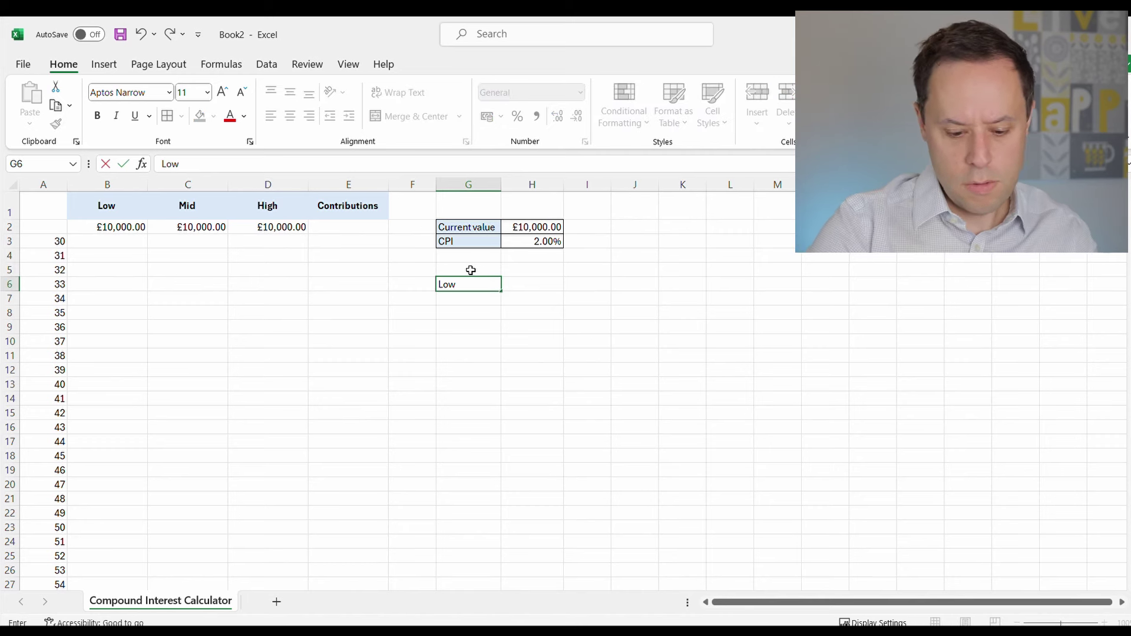
{"action": "key", "text": "Return"}
{"action": "type", "text": "Mid"}
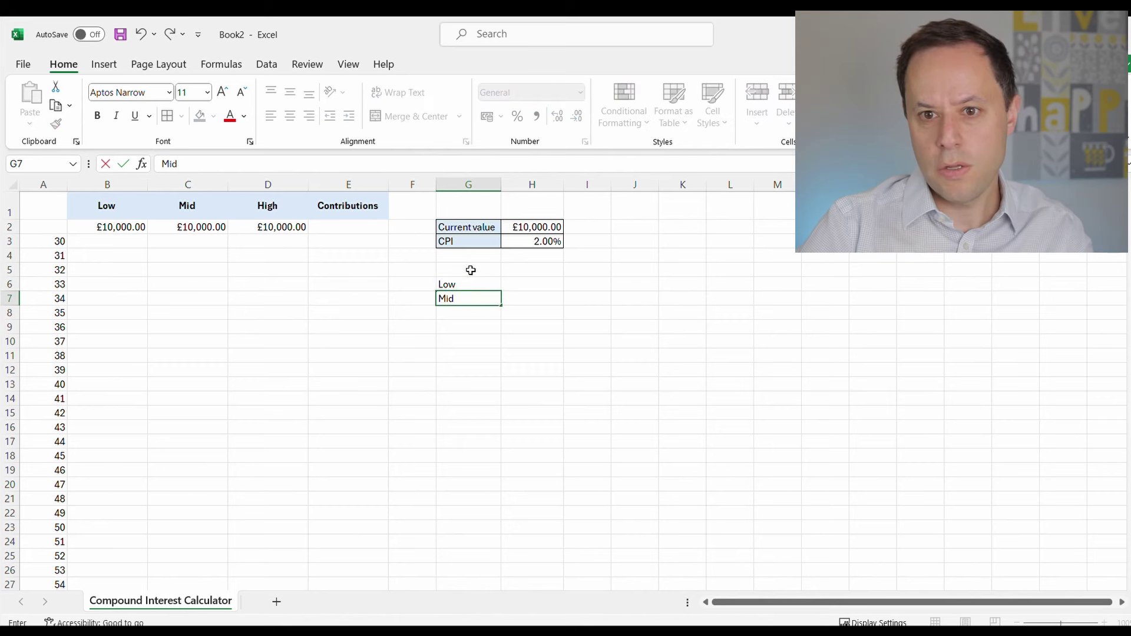
{"action": "key", "text": "Return"}
{"action": "type", "text": "Hi"}
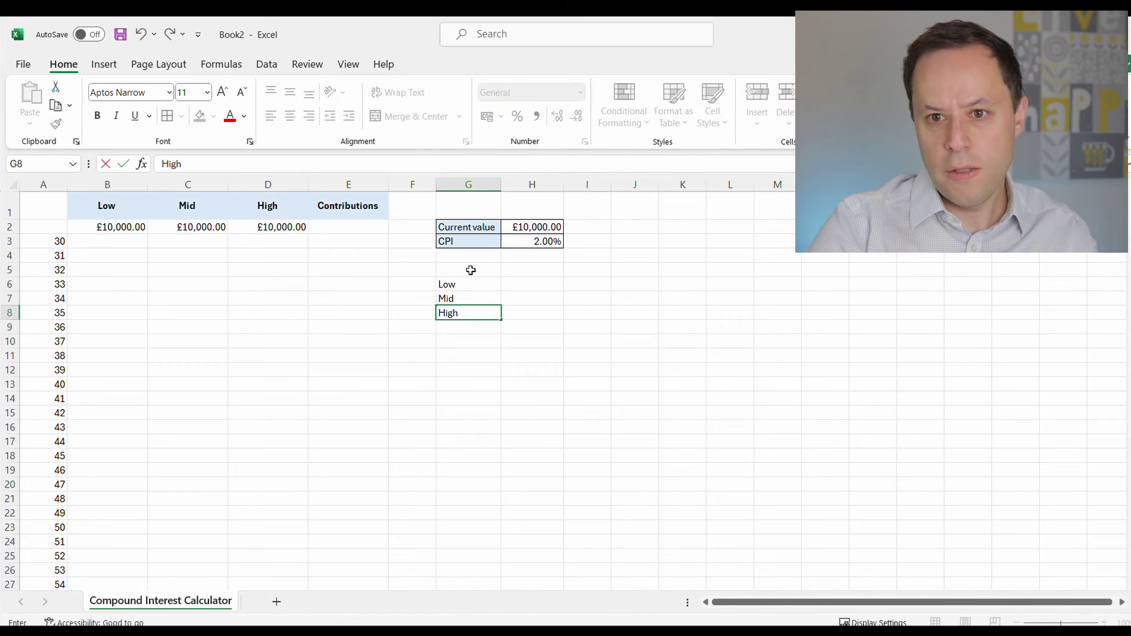
{"action": "type", "text": "gh"}
{"action": "key", "text": "Right"}
{"action": "key", "text": "Up"}
{"action": "key", "text": "Up"}
{"action": "key", "text": "Up"}
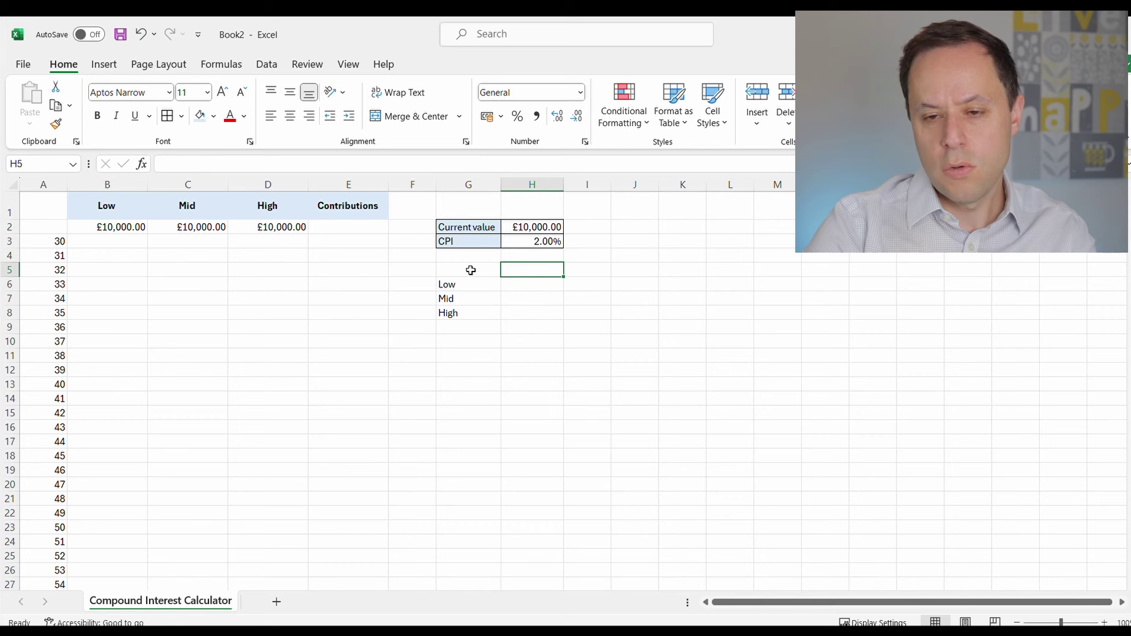
- Add the Nominal and Real column headings and start the Real Return label
{"action": "type", "text": "Non"}
{"action": "type", "text": "m"}
{"action": "type", "text": "inal"}
{"action": "key", "text": "Tab"}
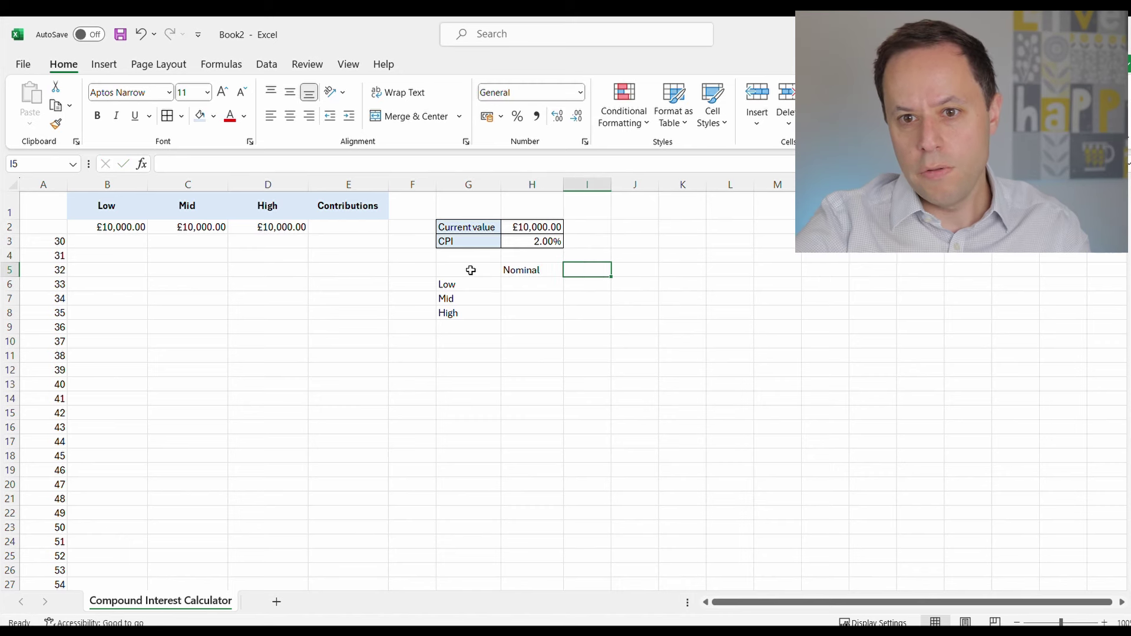
{"action": "type", "text": "Real"}
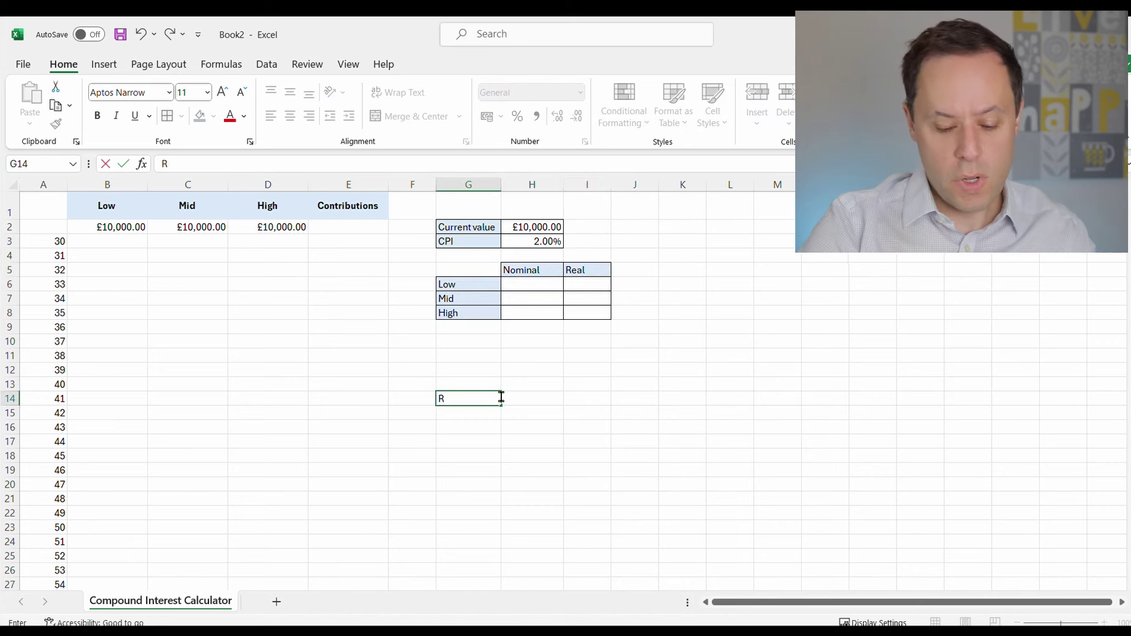
{"action": "type", "text": "eal Rerutu"}
- Write the note lines Real Return, n = nominal, i = inflation and (1+n)/(1+i)-1
{"action": "key", "text": "BackSpace"}
{"action": "type", "text": "urn"}
{"action": "key", "text": "Return"}
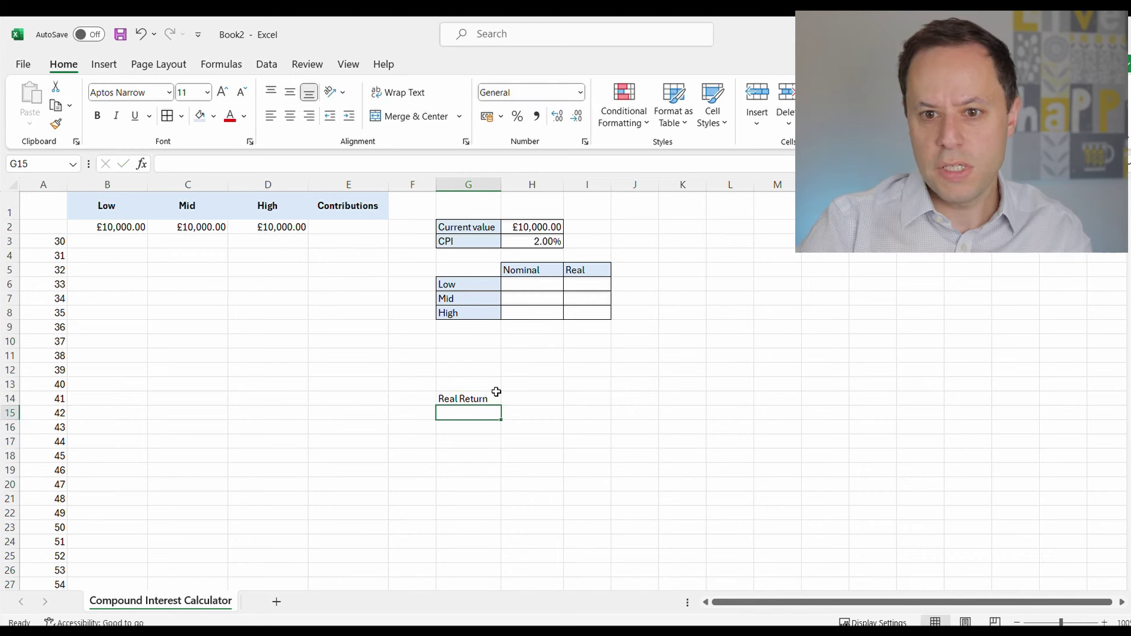
{"action": "type", "text": "n"}
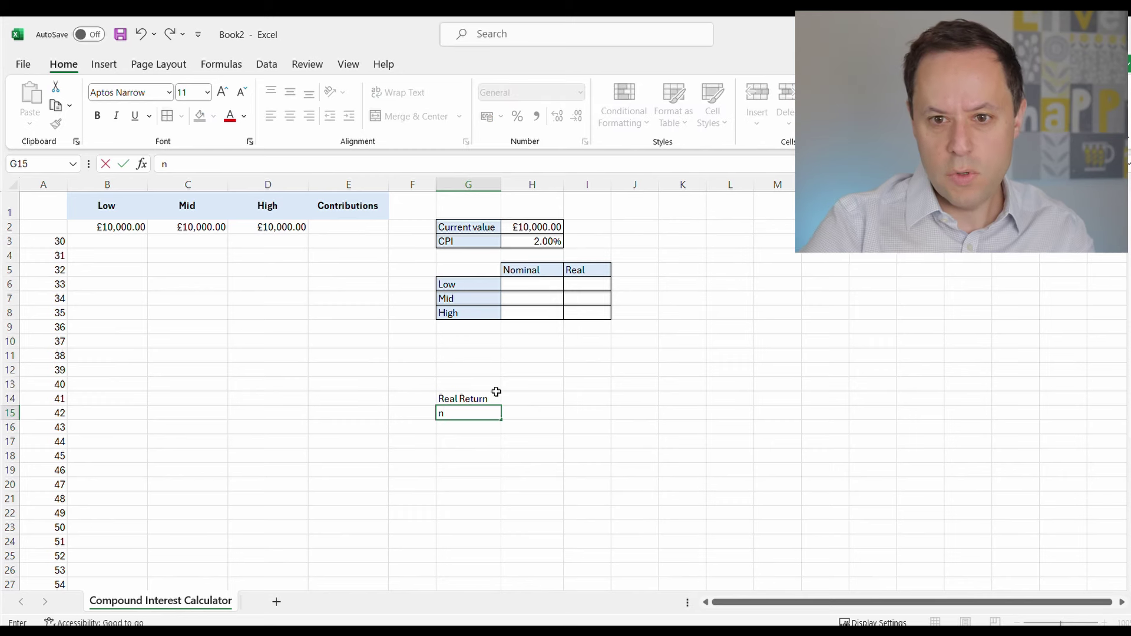
{"action": "type", "text": " = nomi"}
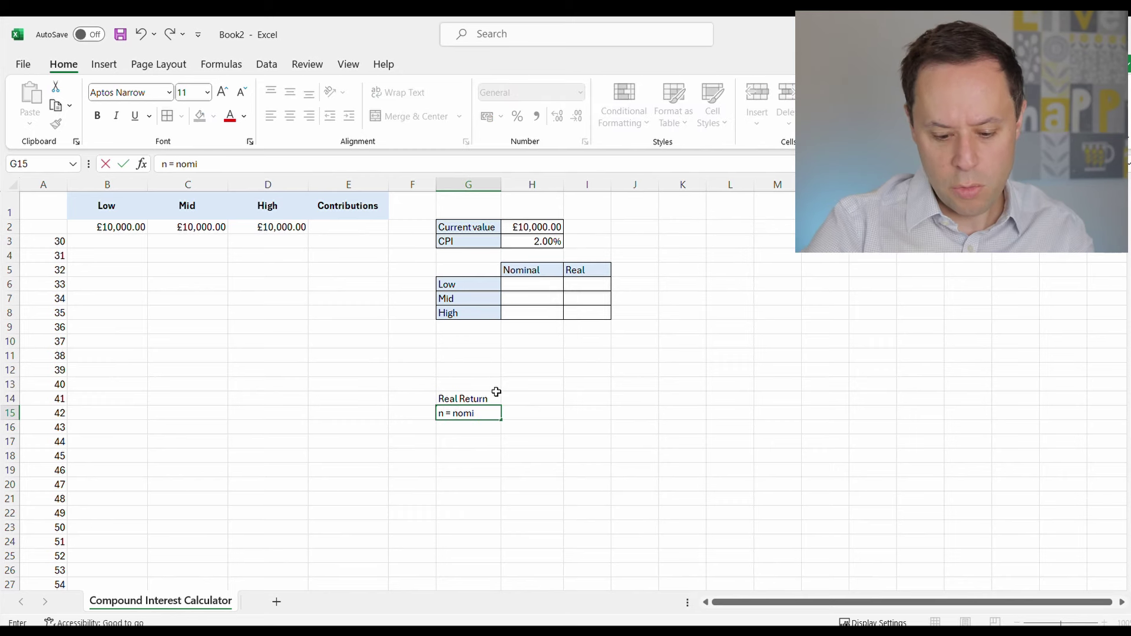
{"action": "type", "text": "nal"}
{"action": "key", "text": "Return"}
{"action": "type", "text": "i = inflation"}
{"action": "key", "text": "Return"}
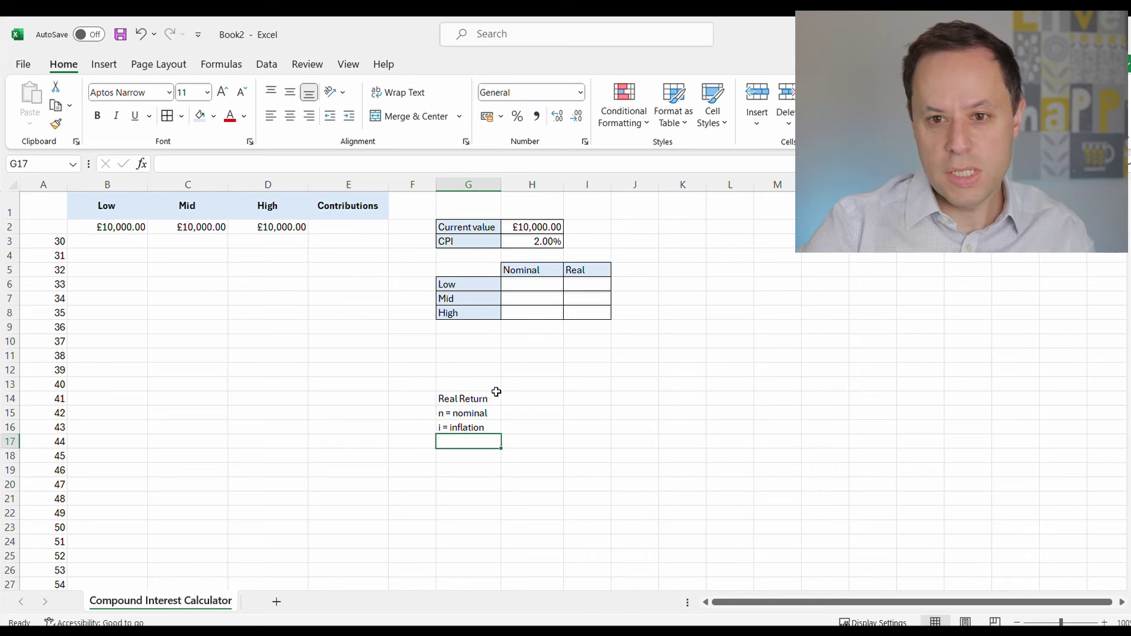
{"action": "type", "text": "(1+n)/(1+"}
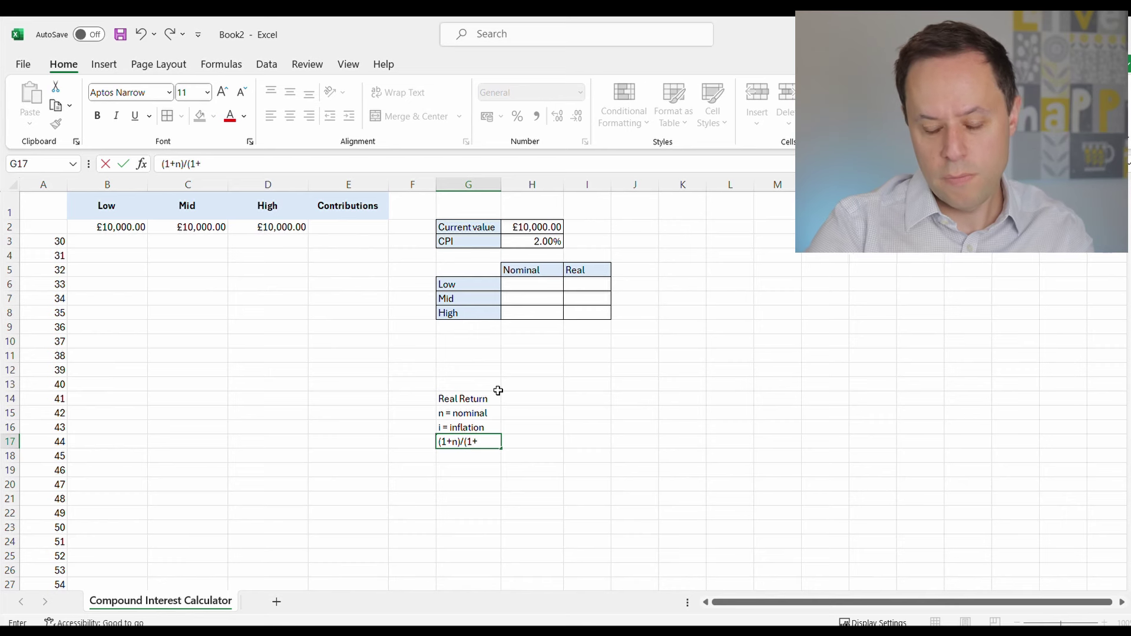
{"action": "type", "text": "i)-1"}
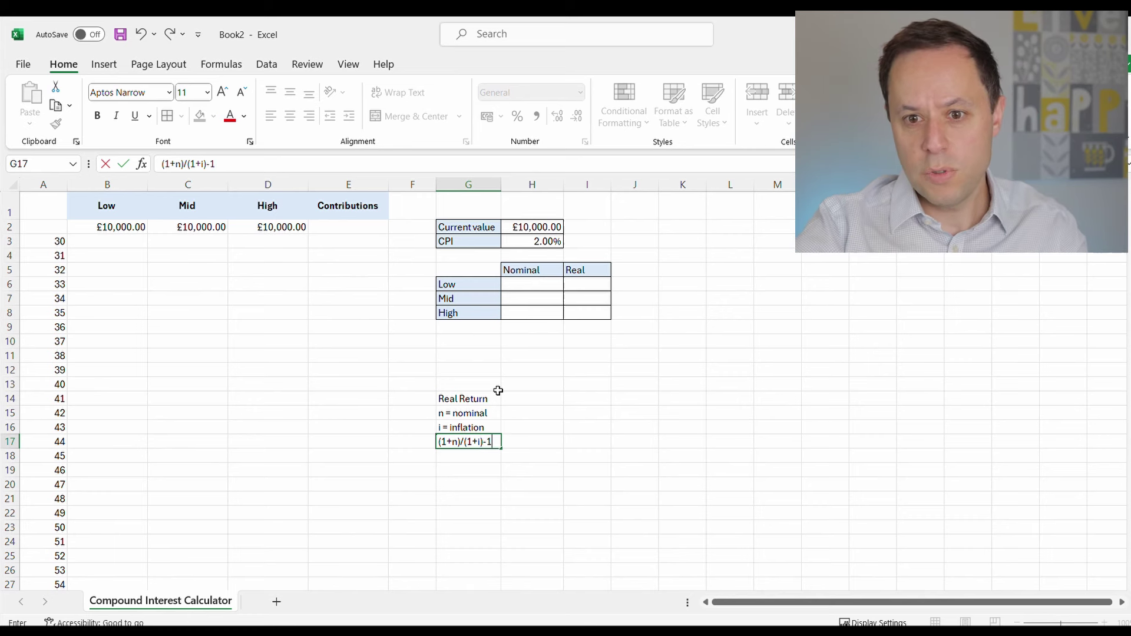
{"action": "key", "text": "Return"}
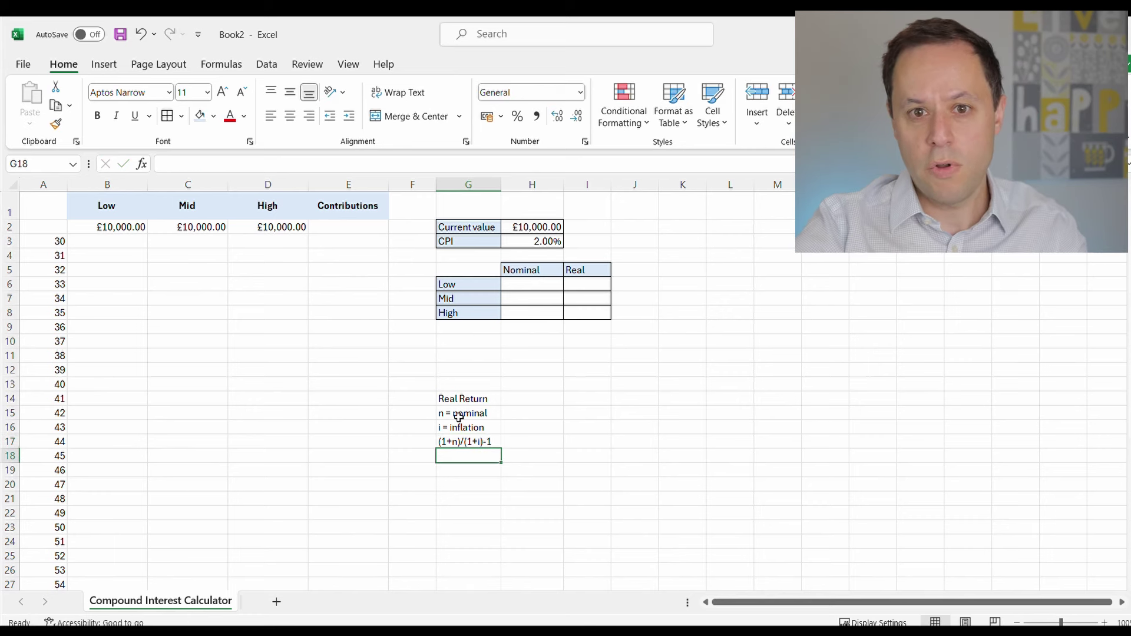
- Apply All Borders to the Real Return note block
{"action": "left_click_drag", "start_coordinate": [466, 395], "coordinate": [469, 446]}
{"action": "left_click", "coordinate": [167, 116]}
{"action": "left_click", "coordinate": [684, 534]}
{"action": "left_click", "coordinate": [467, 399]}
{"action": "left_click", "coordinate": [730, 469]}
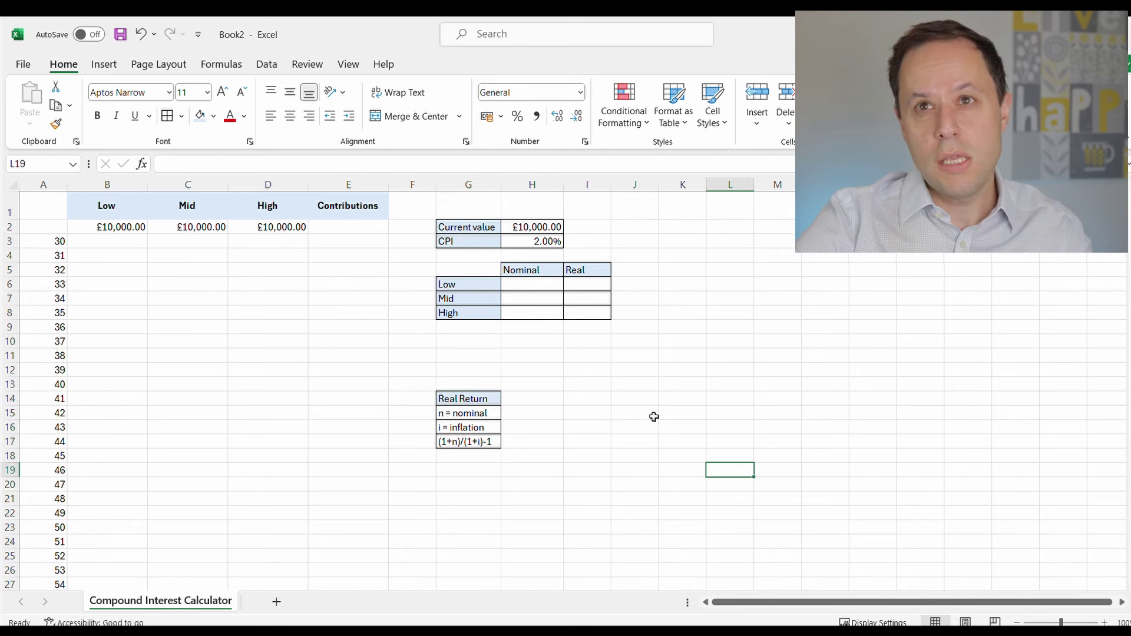
- Enter 1% as the Low nominal rate in H6
{"action": "left_click", "coordinate": [529, 285]}
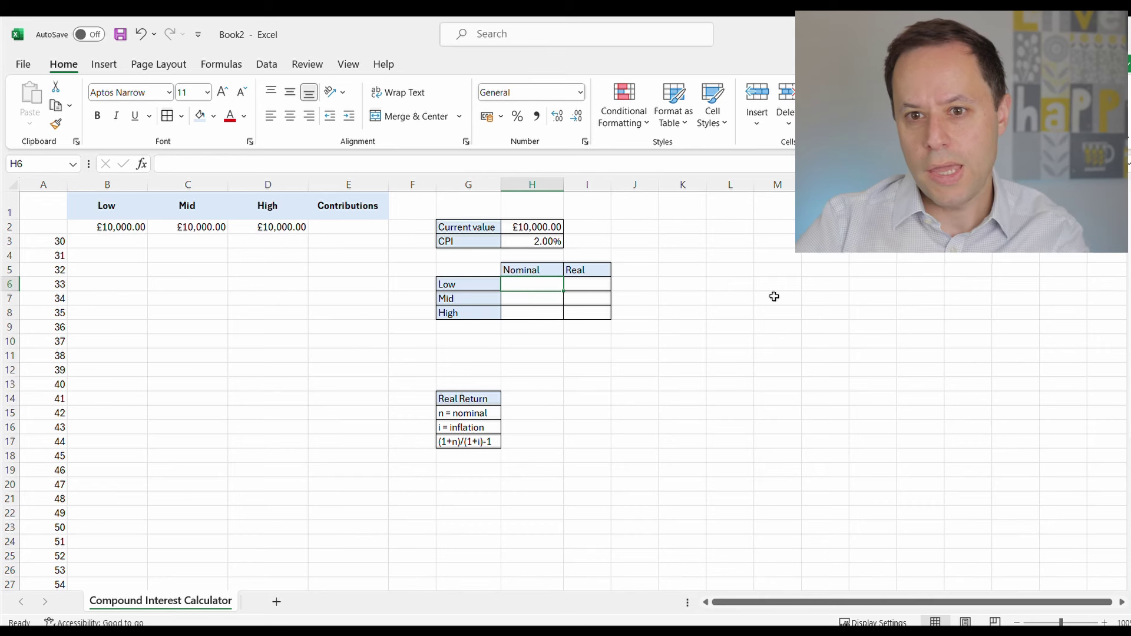
{"action": "type", "text": "1"}
{"action": "key", "text": "Return"}
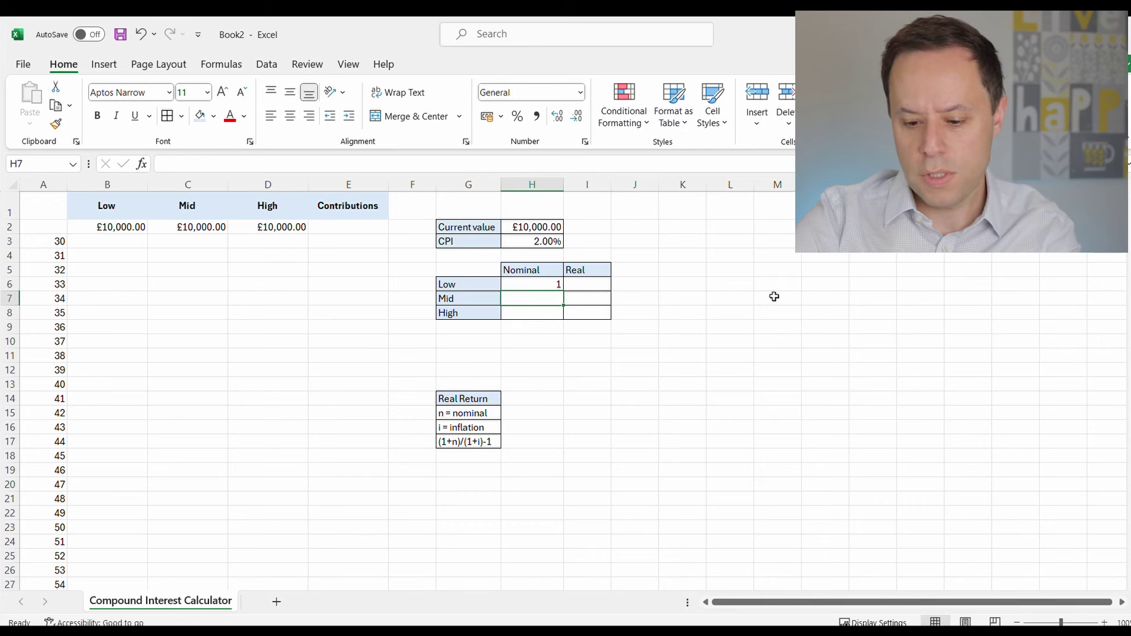
{"action": "left_click", "coordinate": [559, 285]}
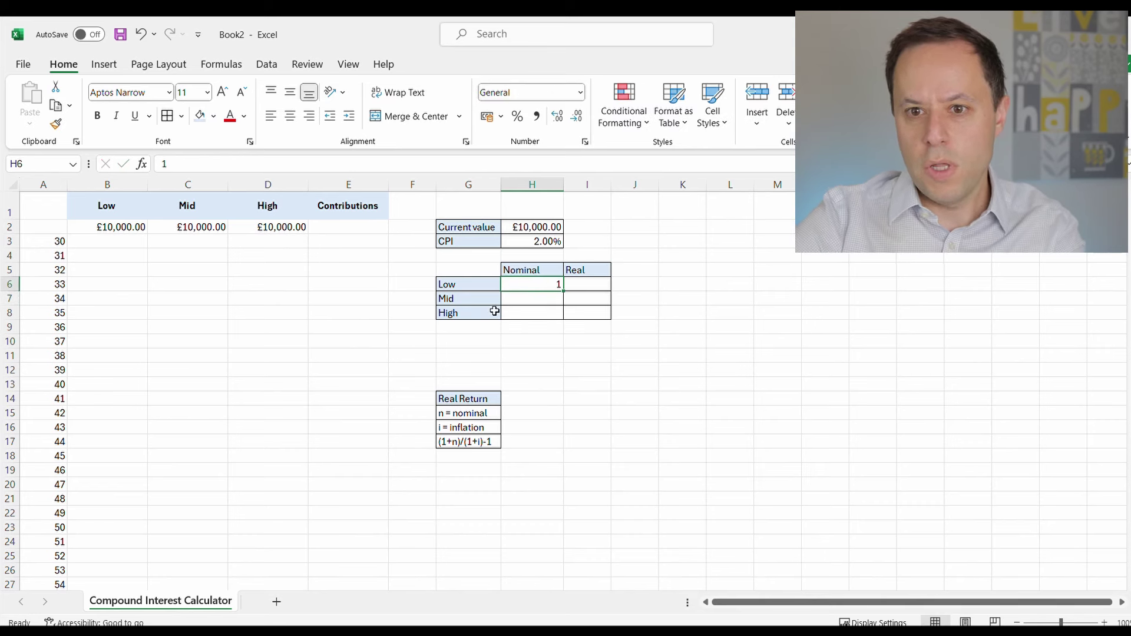
{"action": "left_click_drag", "start_coordinate": [587, 313], "coordinate": [525, 286]}
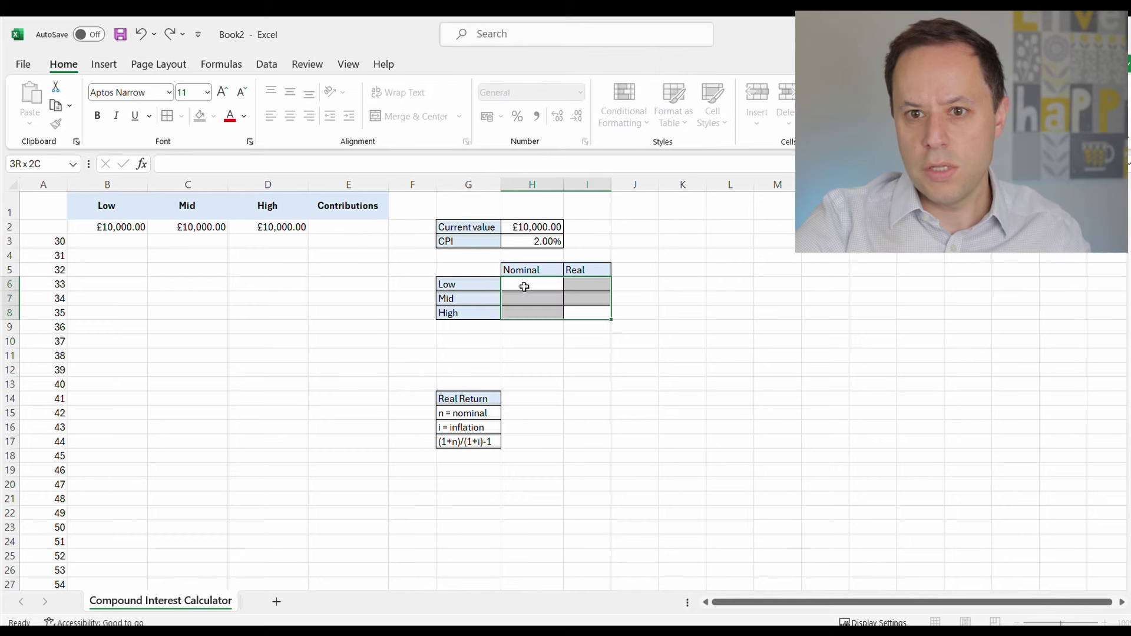
{"action": "key", "text": "Delete"}
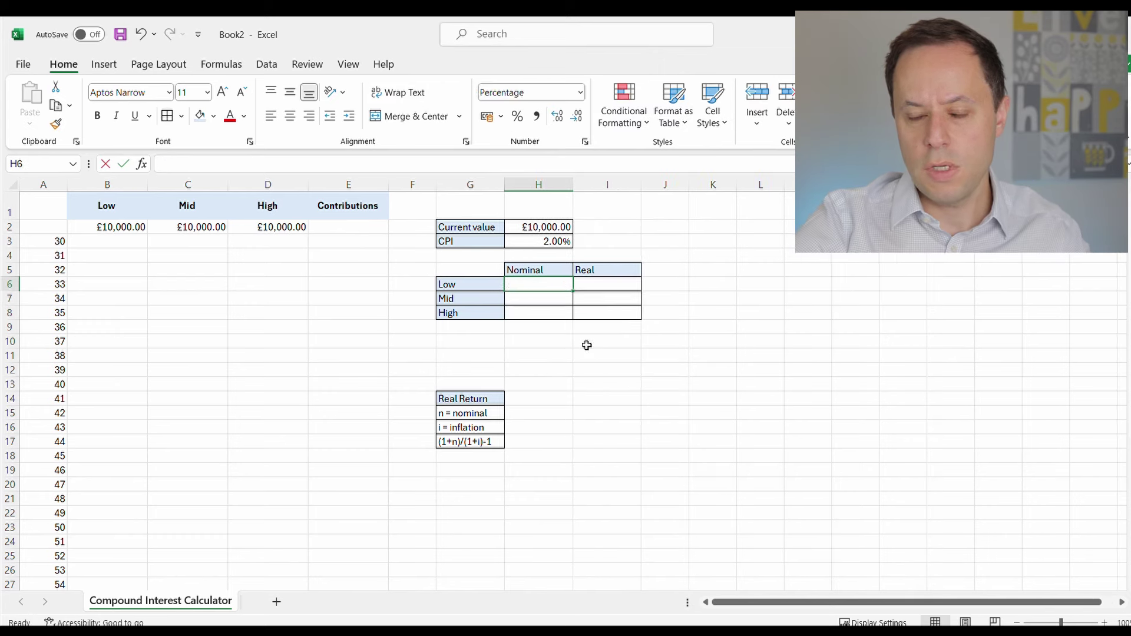
{"action": "type", "text": "1"}
{"action": "key", "text": "Return"}
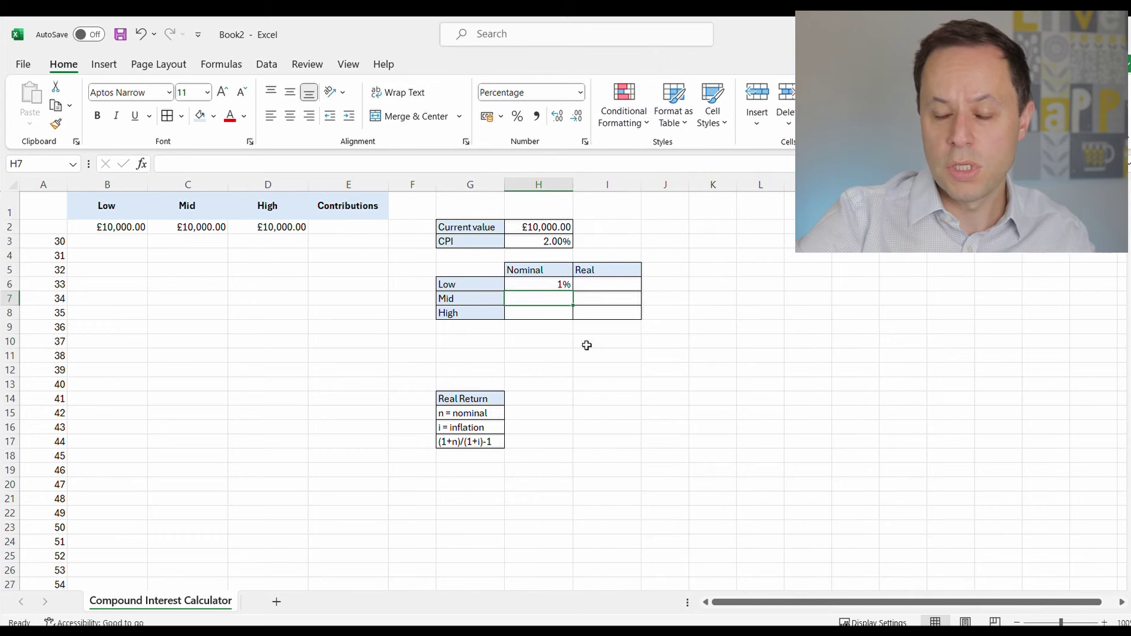
- Show the rates with two decimals, then enter 4% for Mid and 7% for High
{"action": "left_click_drag", "start_coordinate": [624, 313], "coordinate": [560, 284]}
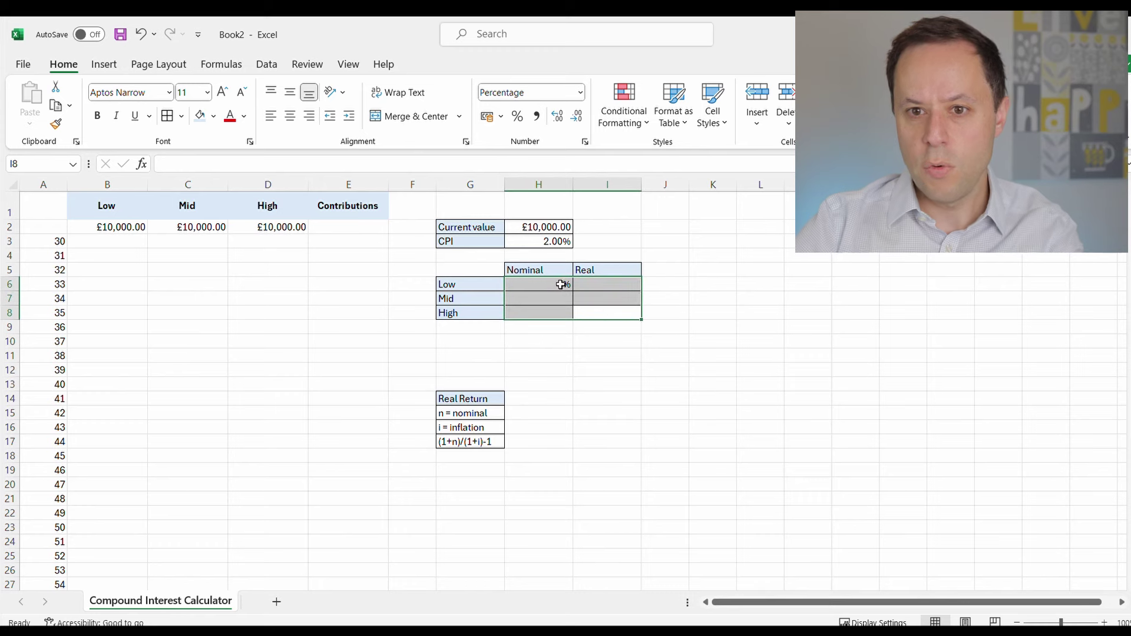
{"action": "left_click", "coordinate": [557, 117]}
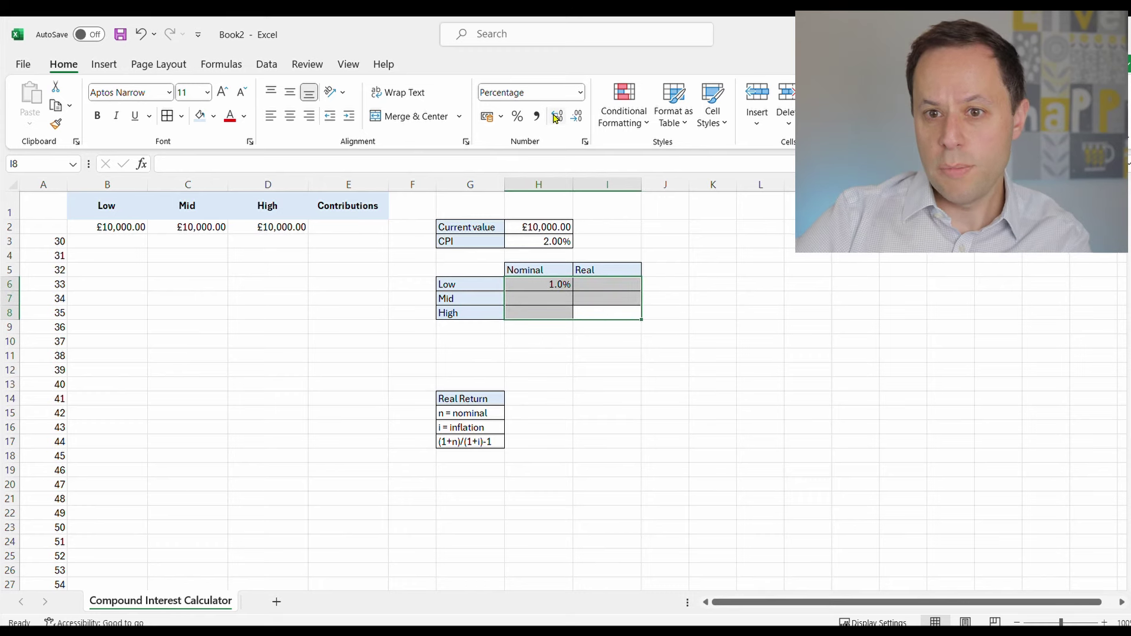
{"action": "left_click", "coordinate": [555, 299]}
{"action": "type", "text": "4"}
{"action": "key", "text": "Return"}
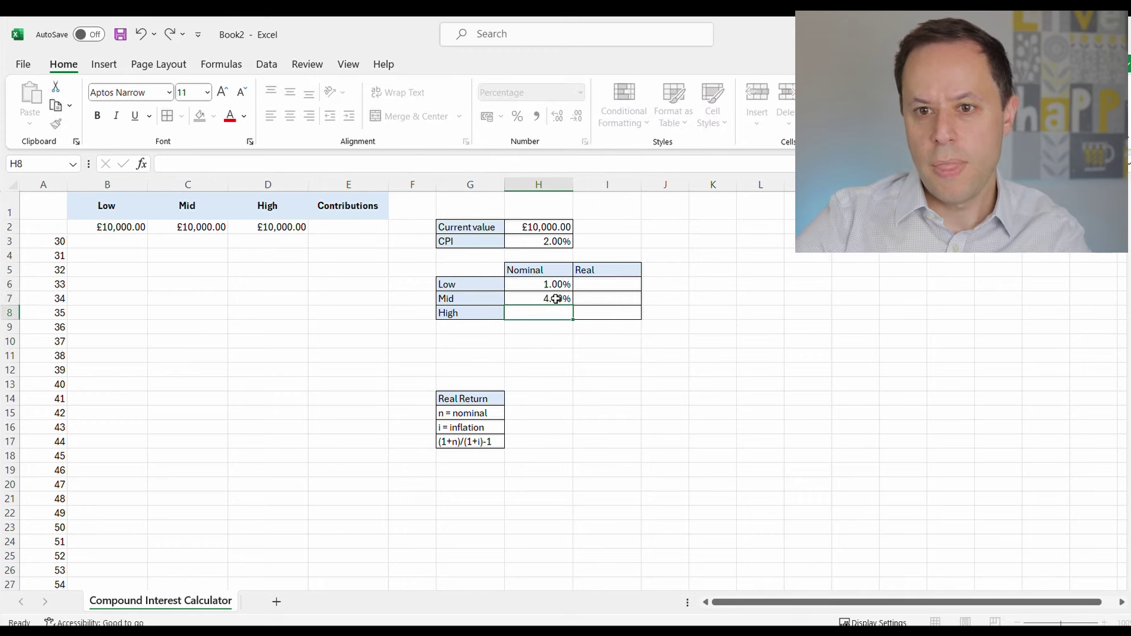
{"action": "type", "text": "7"}
{"action": "key", "text": "Return"}
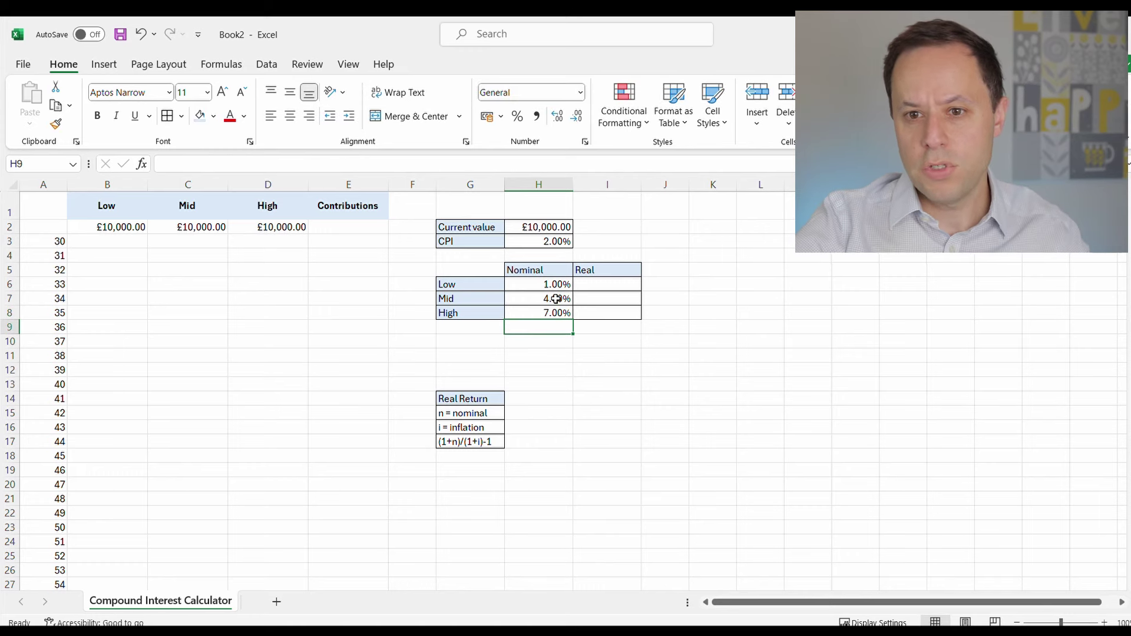
{"action": "key", "text": "Right"}
{"action": "key", "text": "Right"}
{"action": "key", "text": "Up"}
{"action": "key", "text": "Up"}
{"action": "key", "text": "Up"}
{"action": "key", "text": "Left"}
{"action": "key", "text": "Left"}
{"action": "key", "text": "Right"}
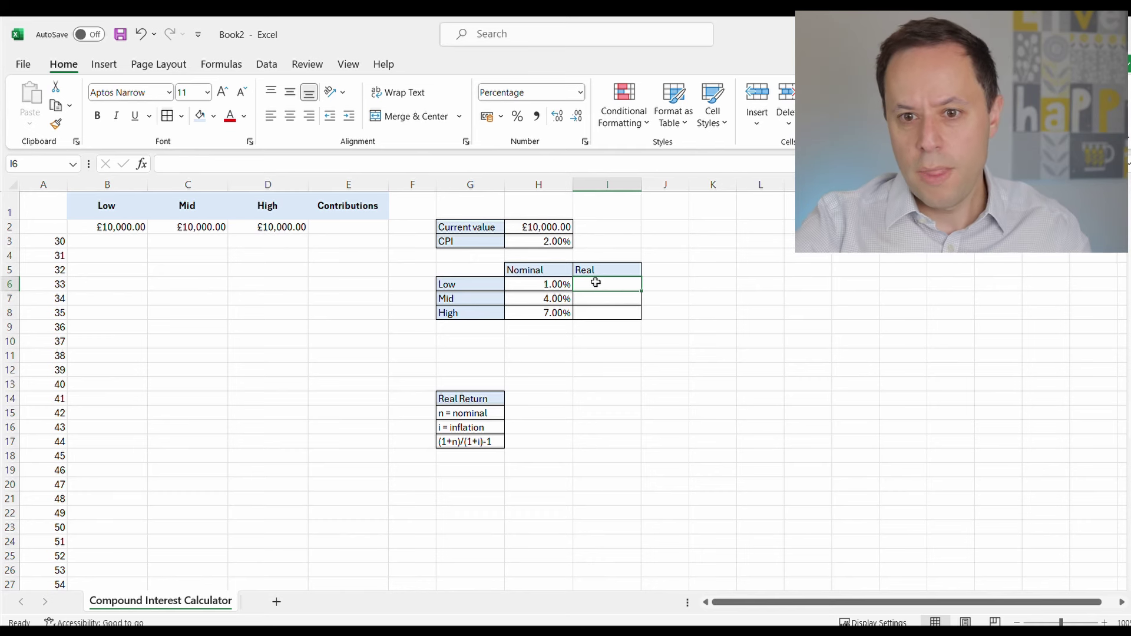
- Enter =(1+H6)/(1+H3)-1 in I6 to get a Low real return of -0.98%
{"action": "type", "text": "=("}
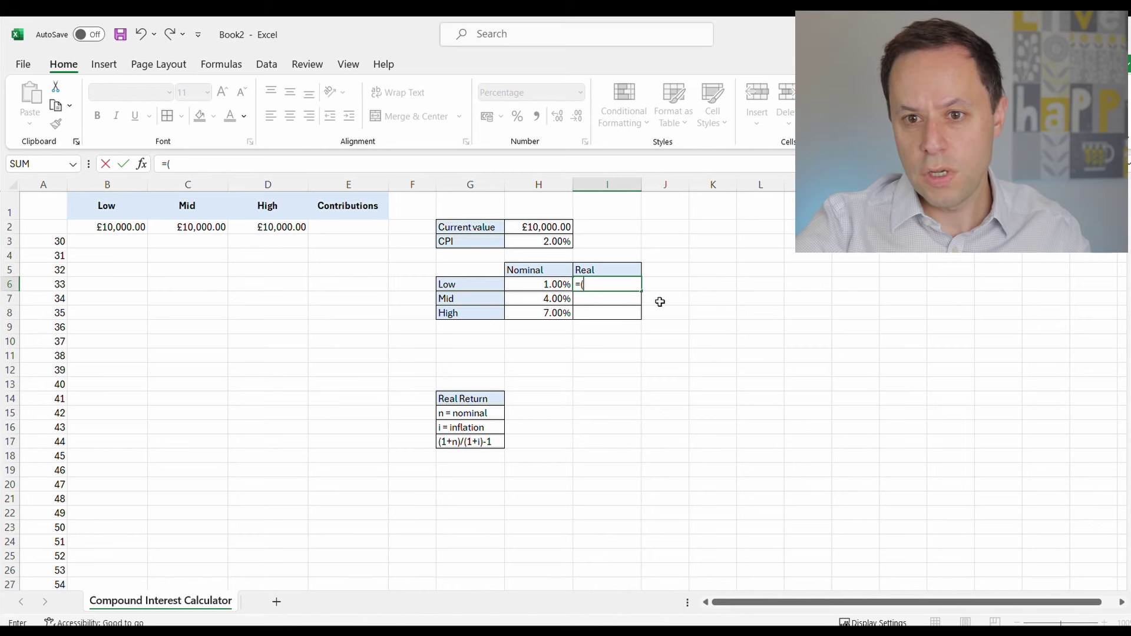
{"action": "type", "text": "1+"}
{"action": "left_click", "coordinate": [557, 284]}
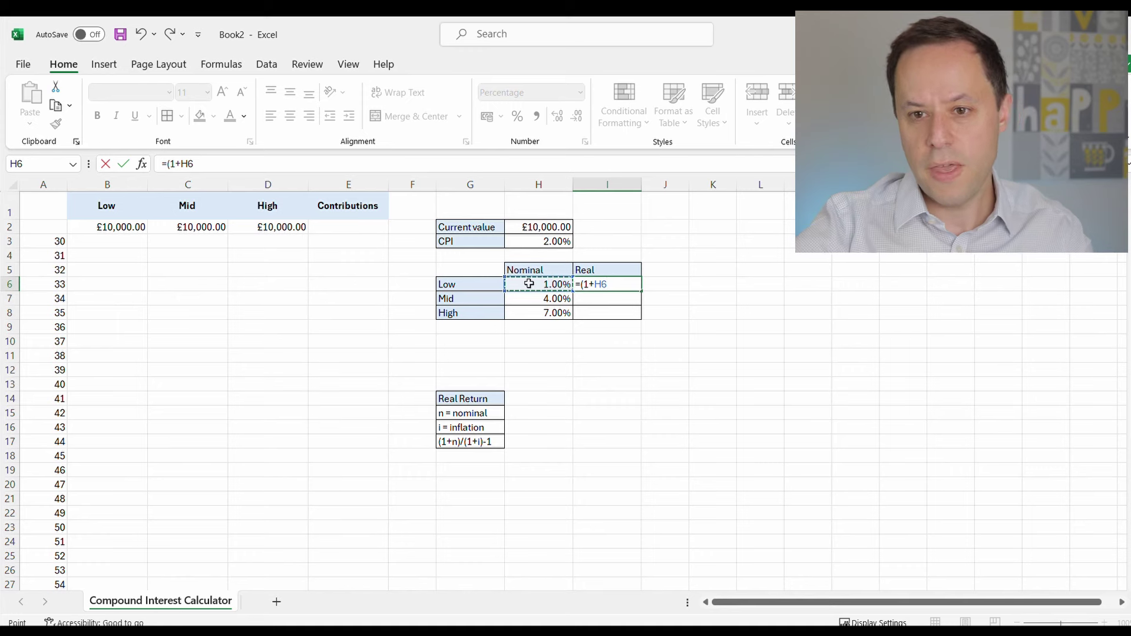
{"action": "type", "text": ")/(1+"}
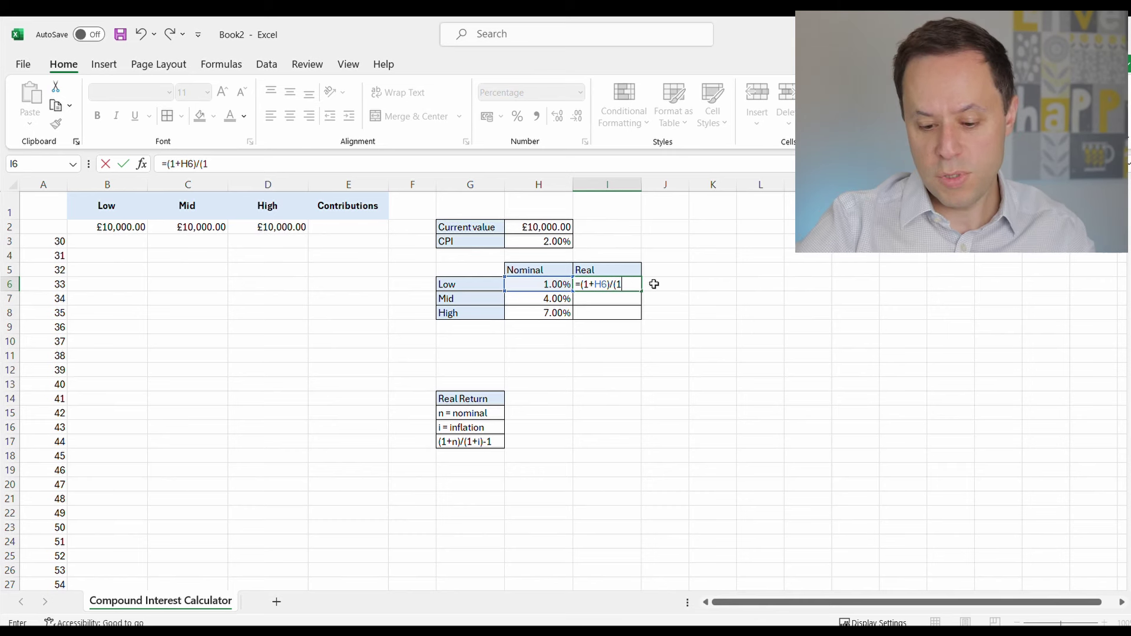
{"action": "left_click", "coordinate": [516, 240]}
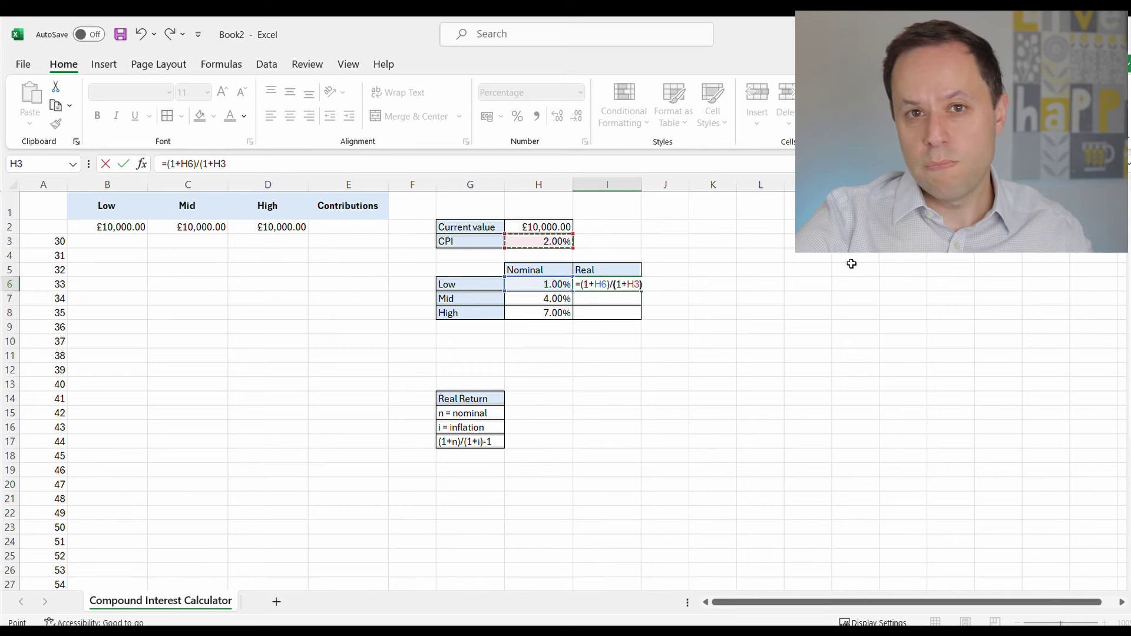
{"action": "type", "text": ")"}
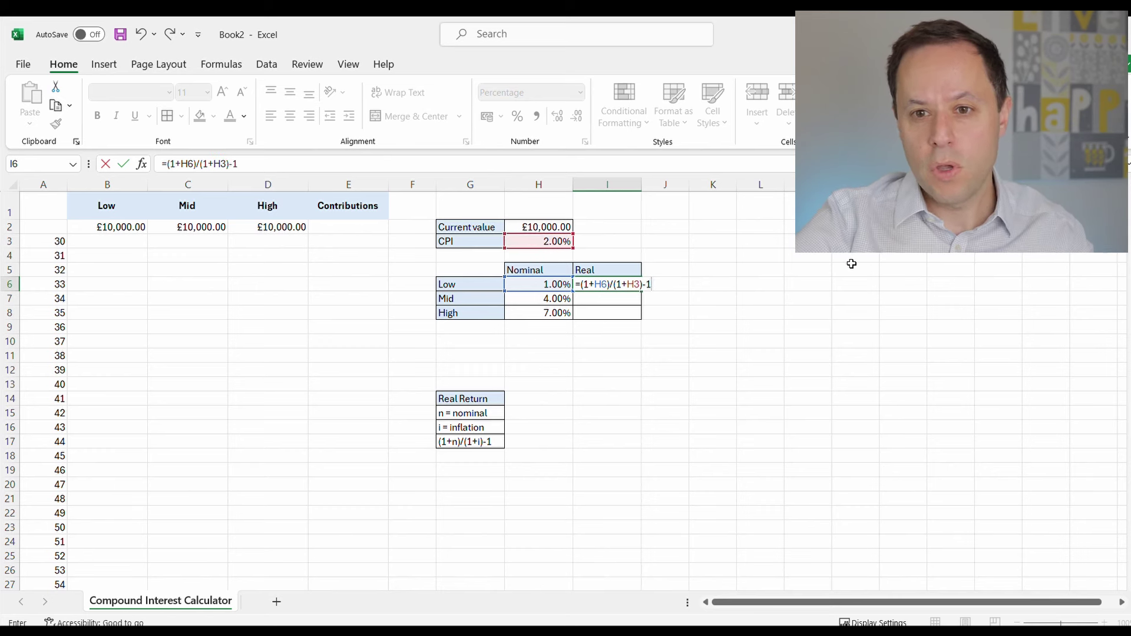
{"action": "type", "text": "-1"}
{"action": "key", "text": "Return"}
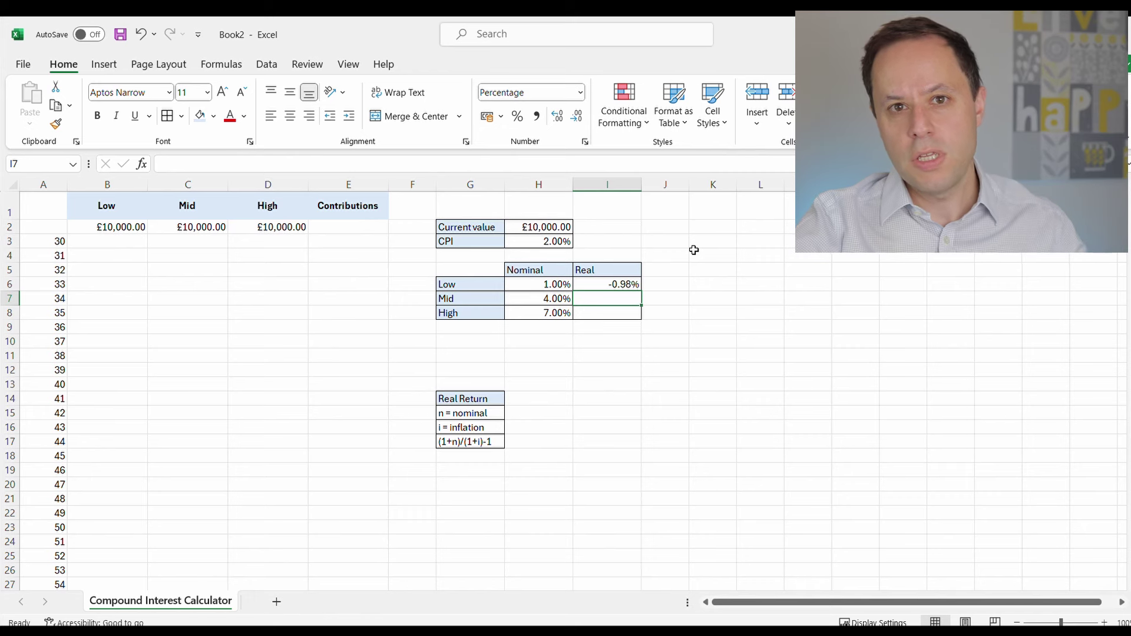
{"action": "left_click", "coordinate": [565, 244]}
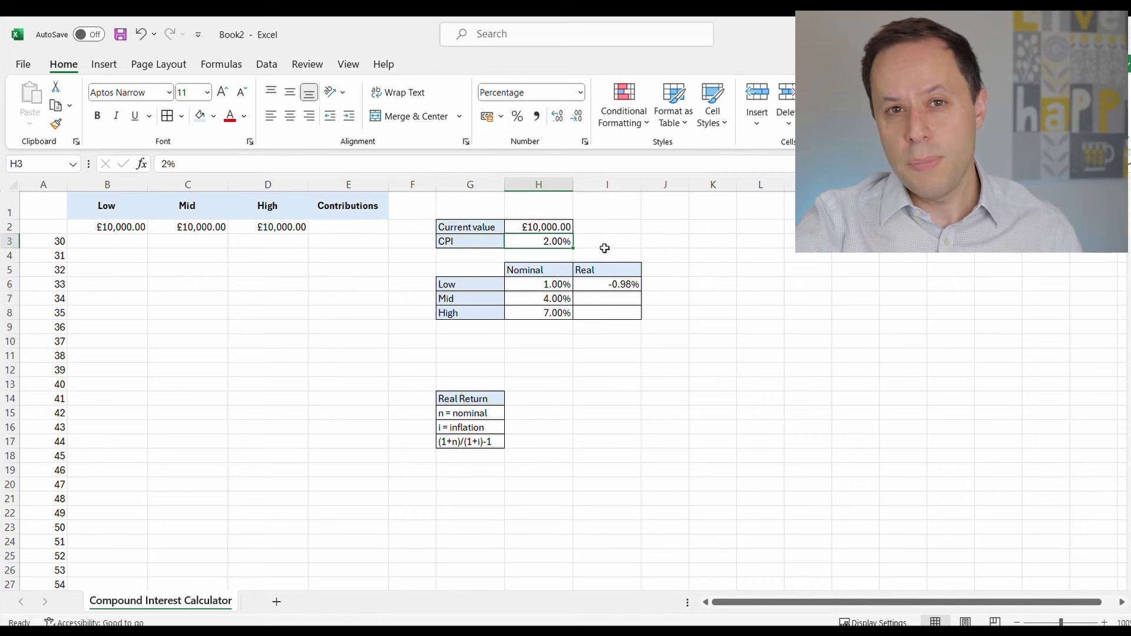
{"action": "left_click", "coordinate": [598, 273]}
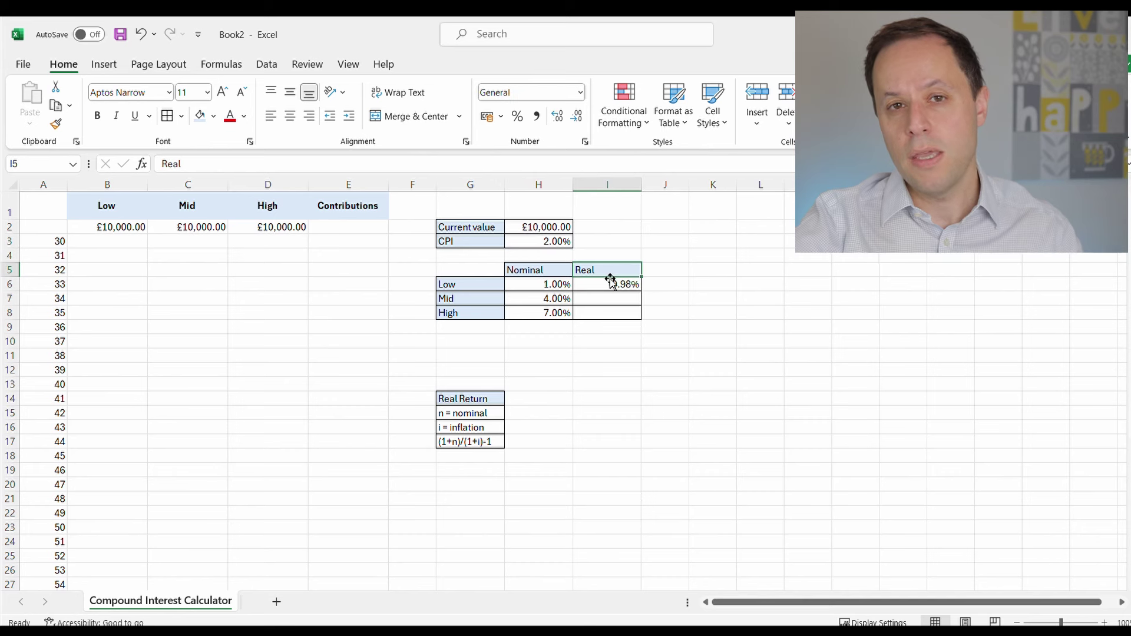
{"action": "left_click", "coordinate": [617, 283]}
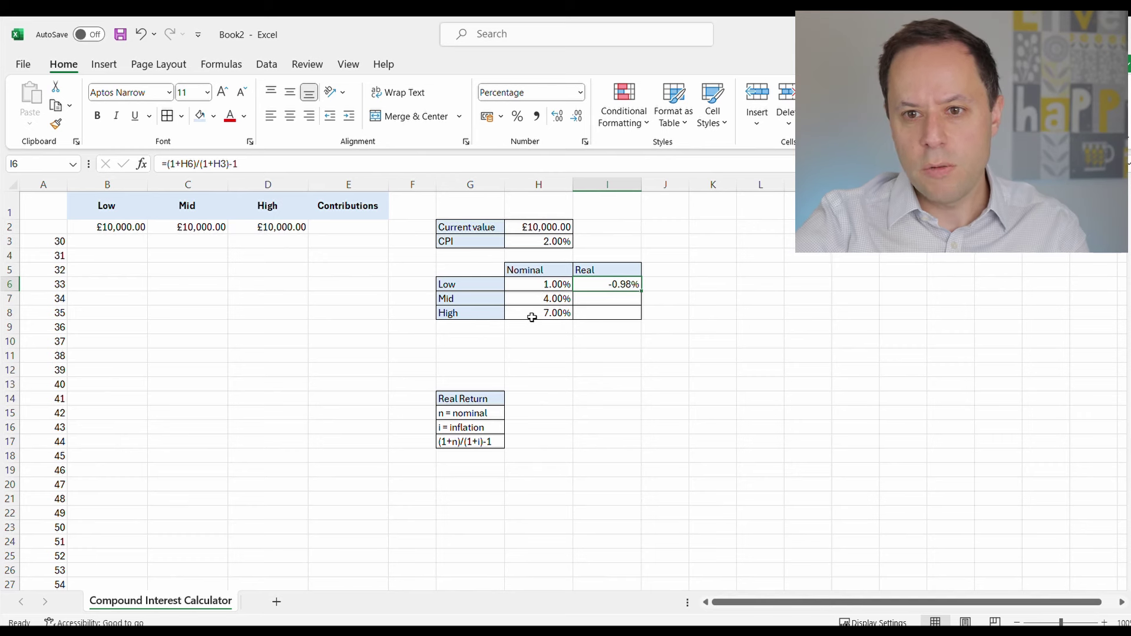
- Enter the Mid real-return formula =(1+H7)/(1+H3)-1 in I7, giving 1.96%
{"action": "left_click", "coordinate": [613, 297]}
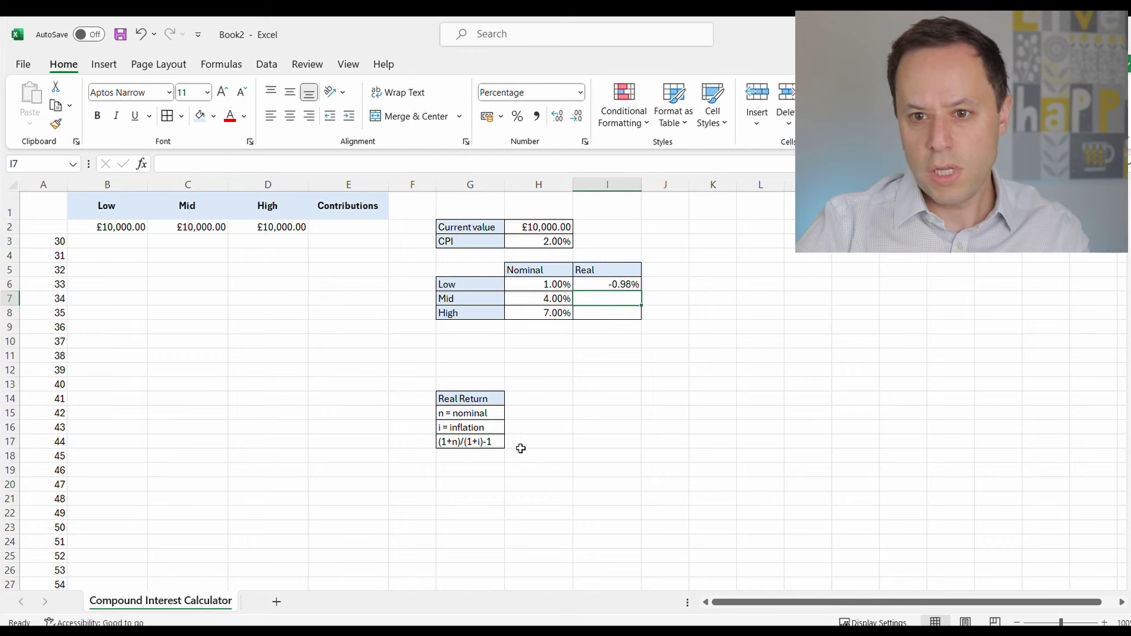
{"action": "type", "text": "=("}
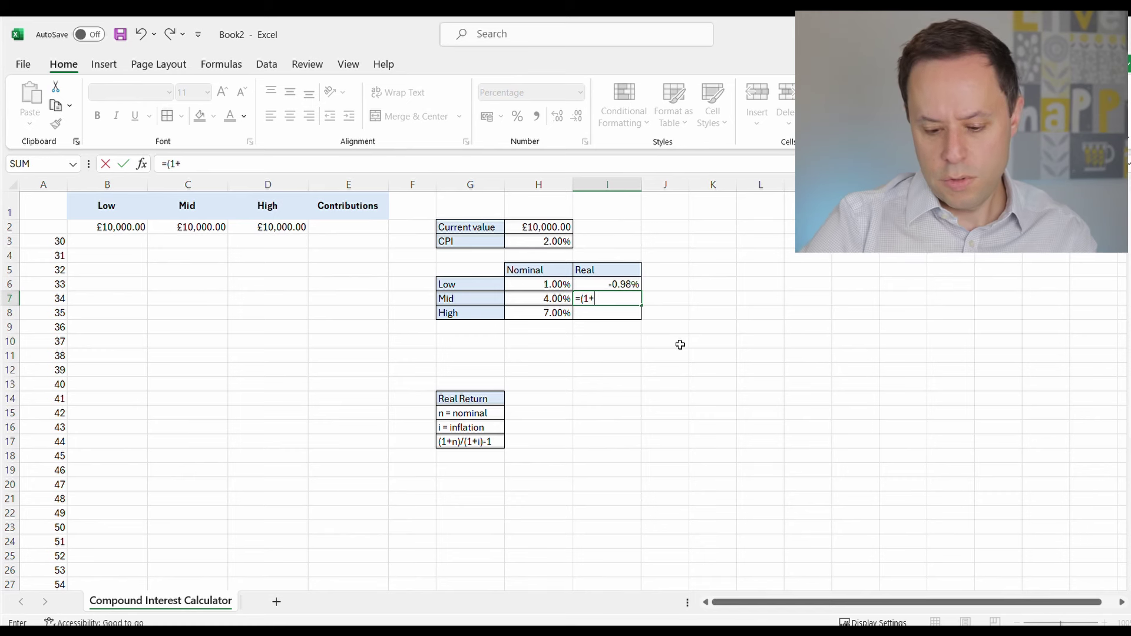
{"action": "type", "text": "1+"}
{"action": "left_click", "coordinate": [536, 298]}
{"action": "type", "text": ")/(1+"}
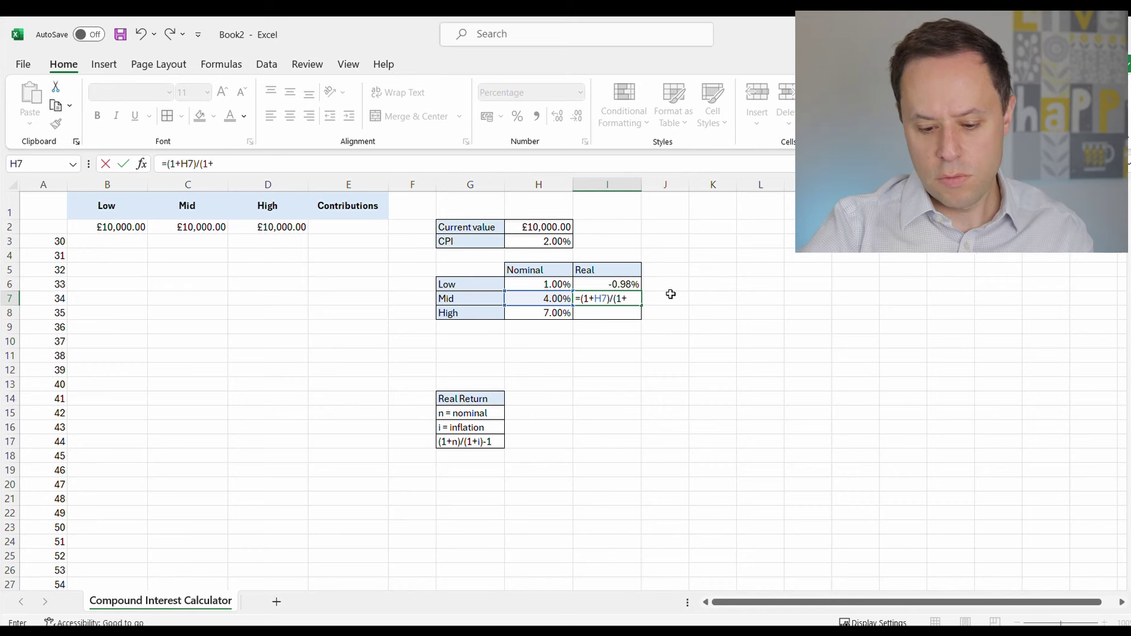
{"action": "left_click", "coordinate": [534, 243]}
{"action": "type", "text": ")-1"}
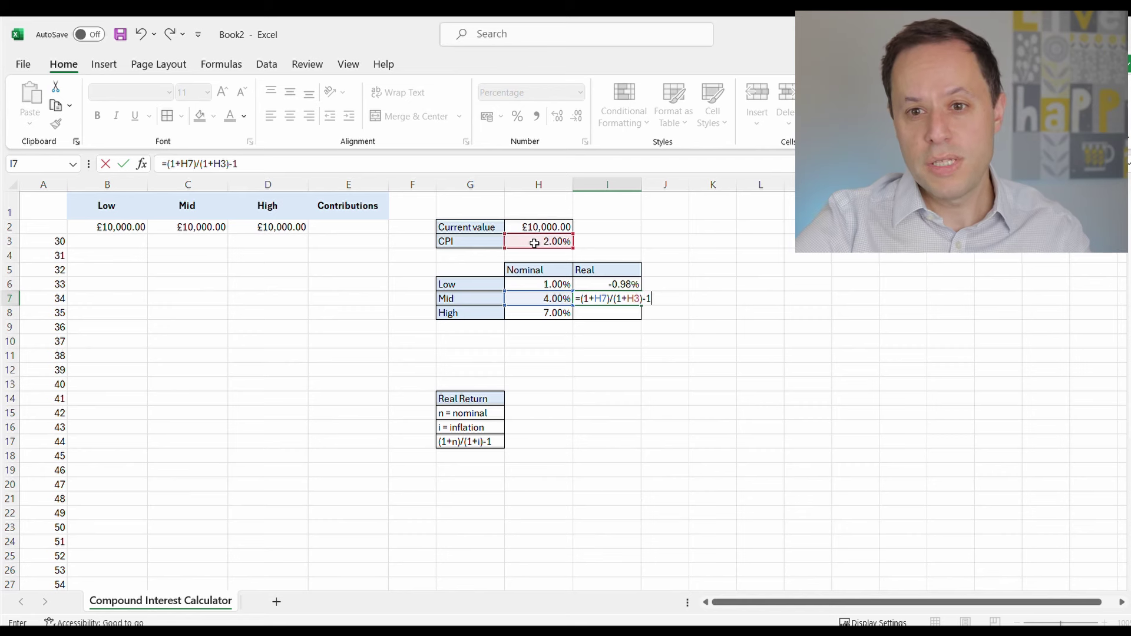
{"action": "key", "text": "Return"}
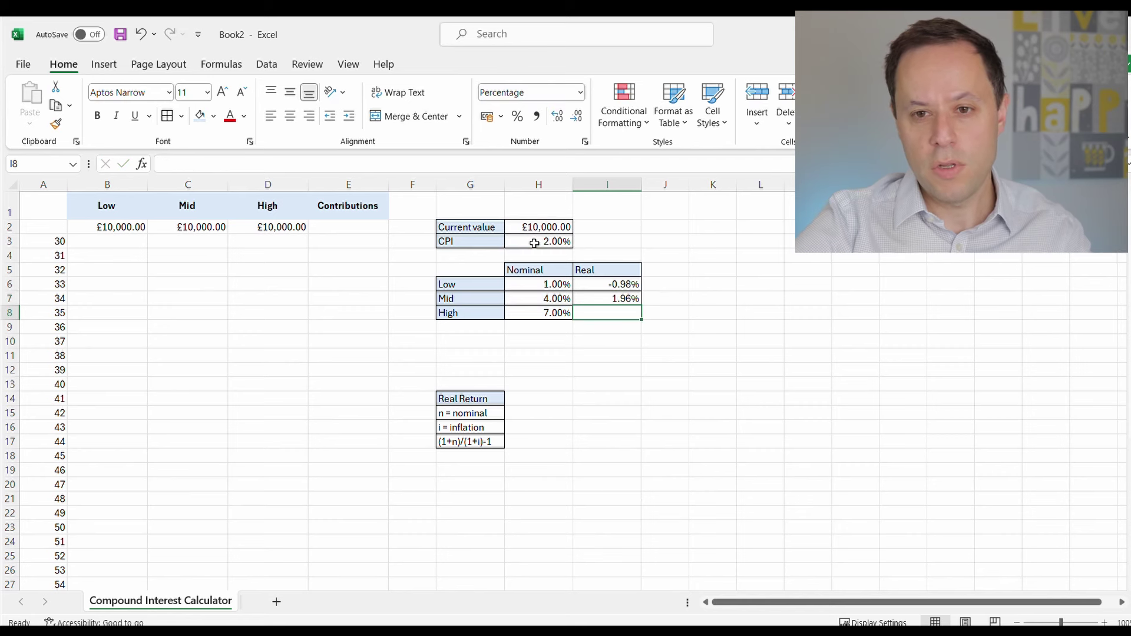
{"action": "left_click", "coordinate": [604, 299]}
- Enter the High real-return formula =(1+H8)/(1+H3)-1 in I8, giving 4.90%
{"action": "left_click", "coordinate": [599, 315]}
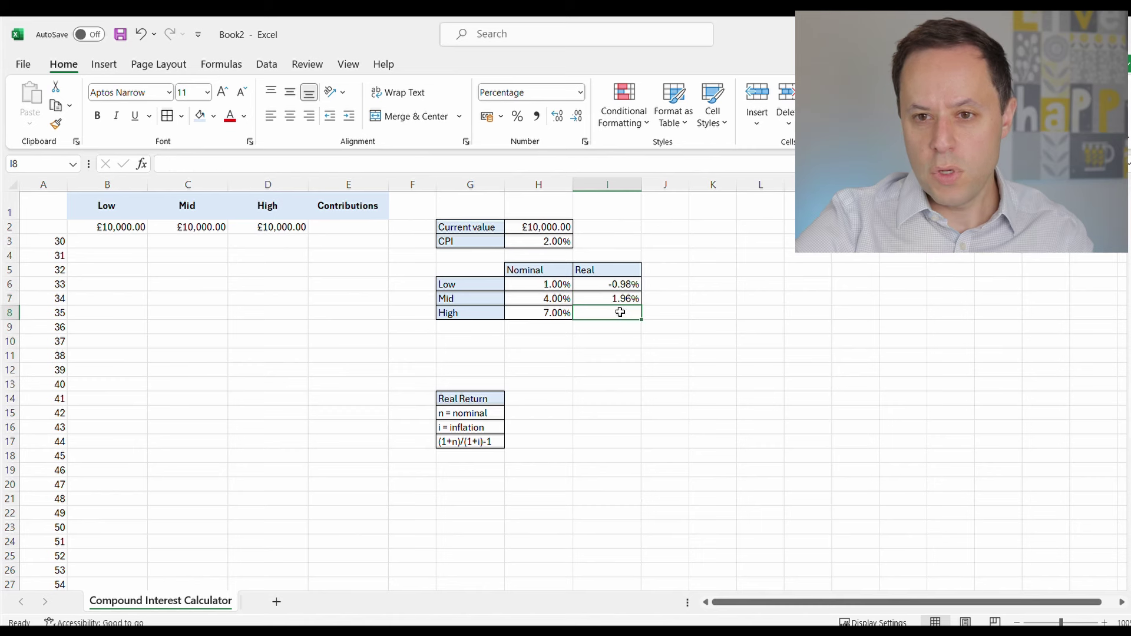
{"action": "type", "text": "="}
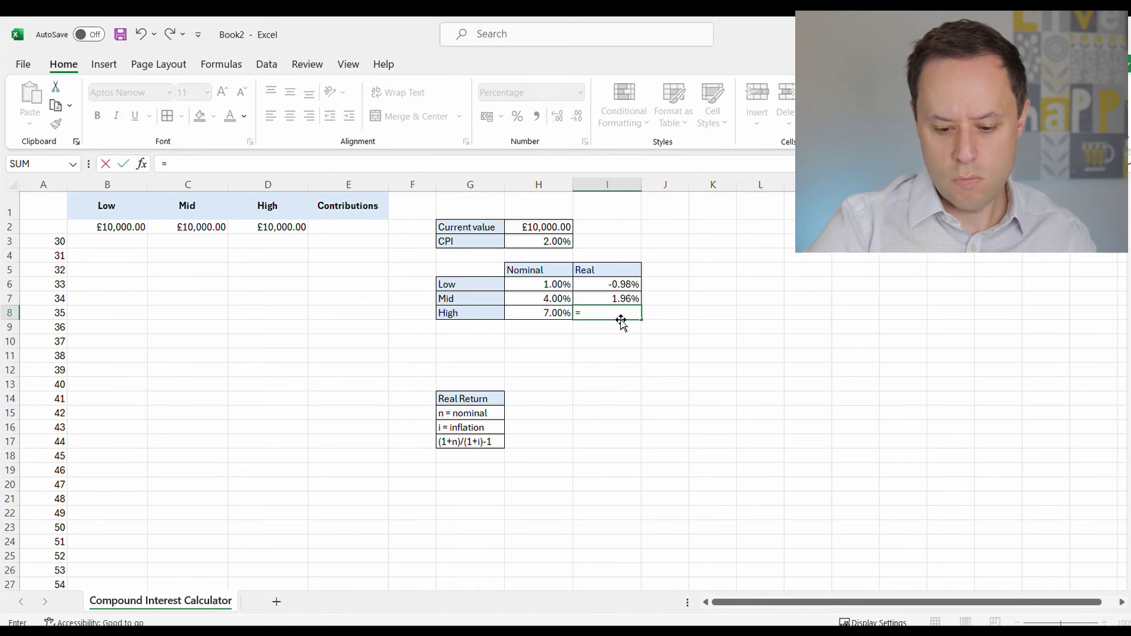
{"action": "type", "text": "(1+"}
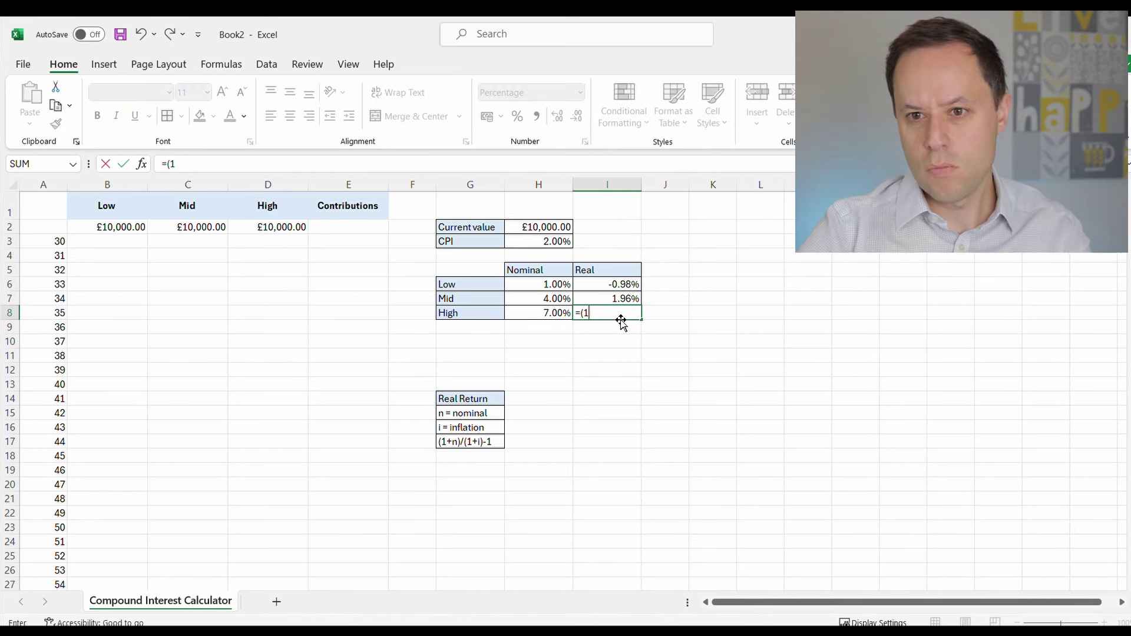
{"action": "left_click", "coordinate": [534, 310]}
{"action": "type", "text": ")/(1"}
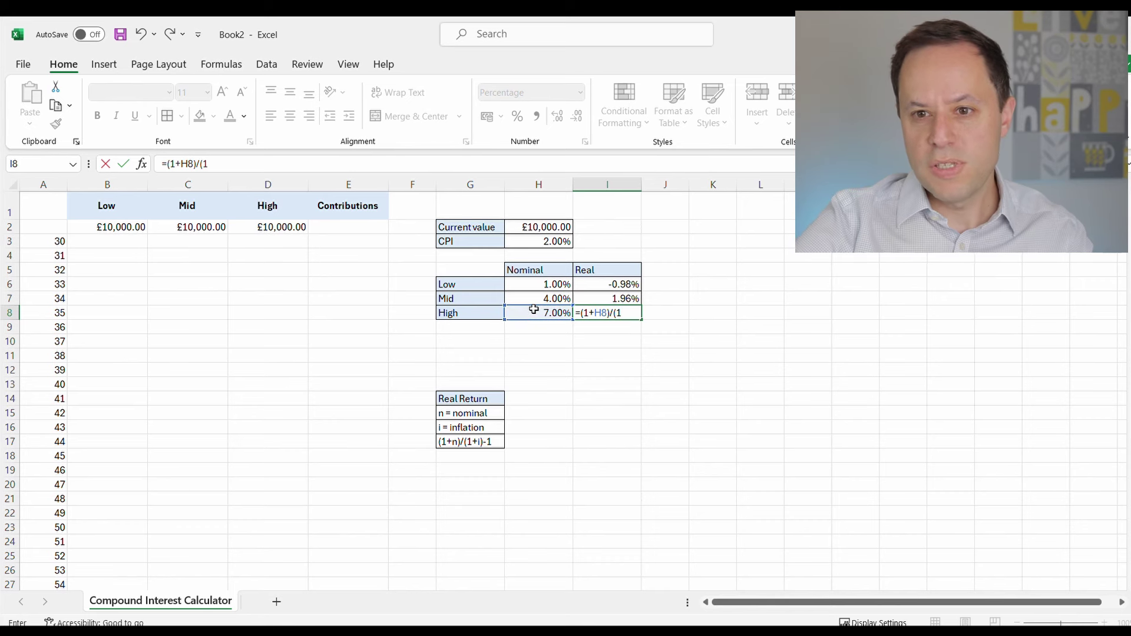
{"action": "type", "text": "+"}
{"action": "left_click", "coordinate": [536, 242]}
{"action": "type", "text": ")-"}
{"action": "type", "text": "1"}
{"action": "key", "text": "Return"}
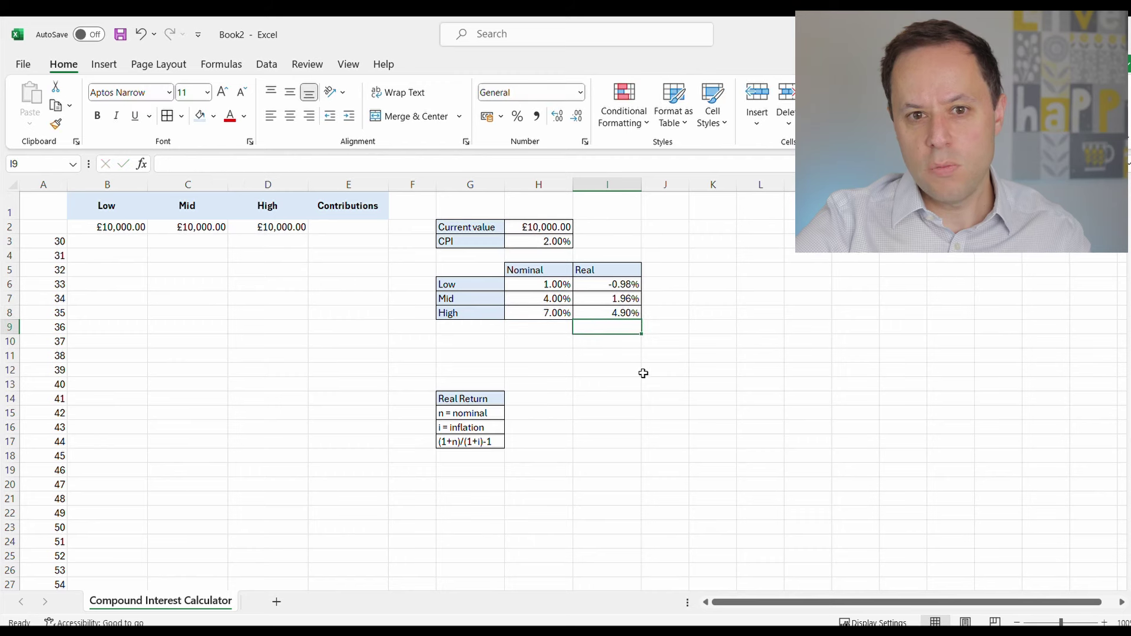
{"action": "left_click", "coordinate": [644, 381]}
{"action": "left_click", "coordinate": [627, 313]}
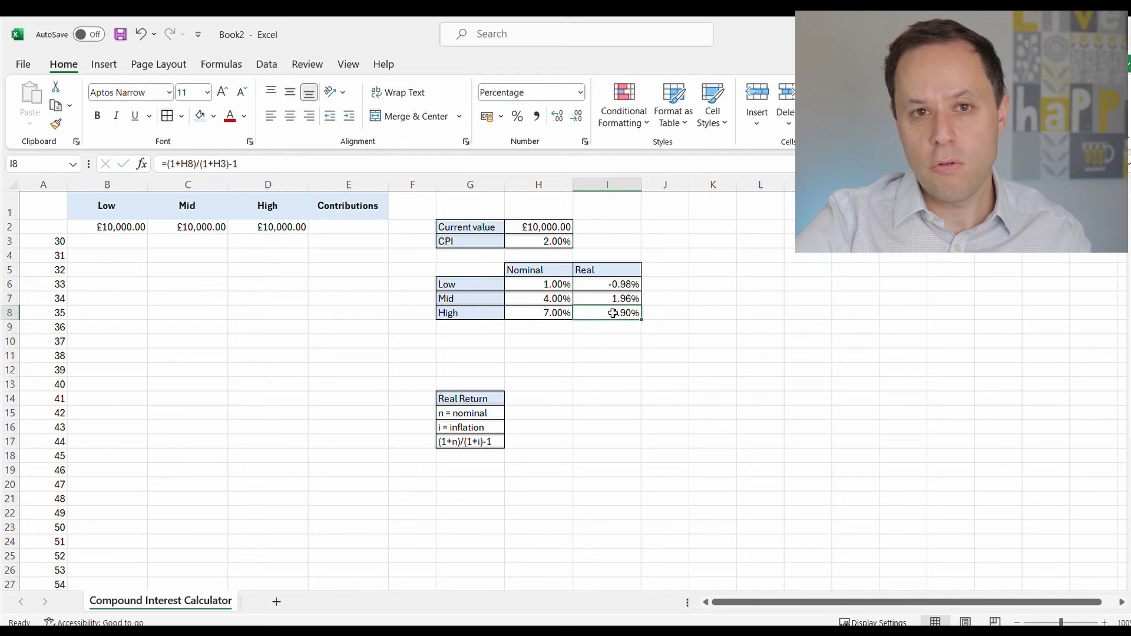
{"action": "left_click", "coordinate": [539, 311]}
{"action": "left_click", "coordinate": [107, 241]}
{"action": "key", "text": "alt+Tab"}
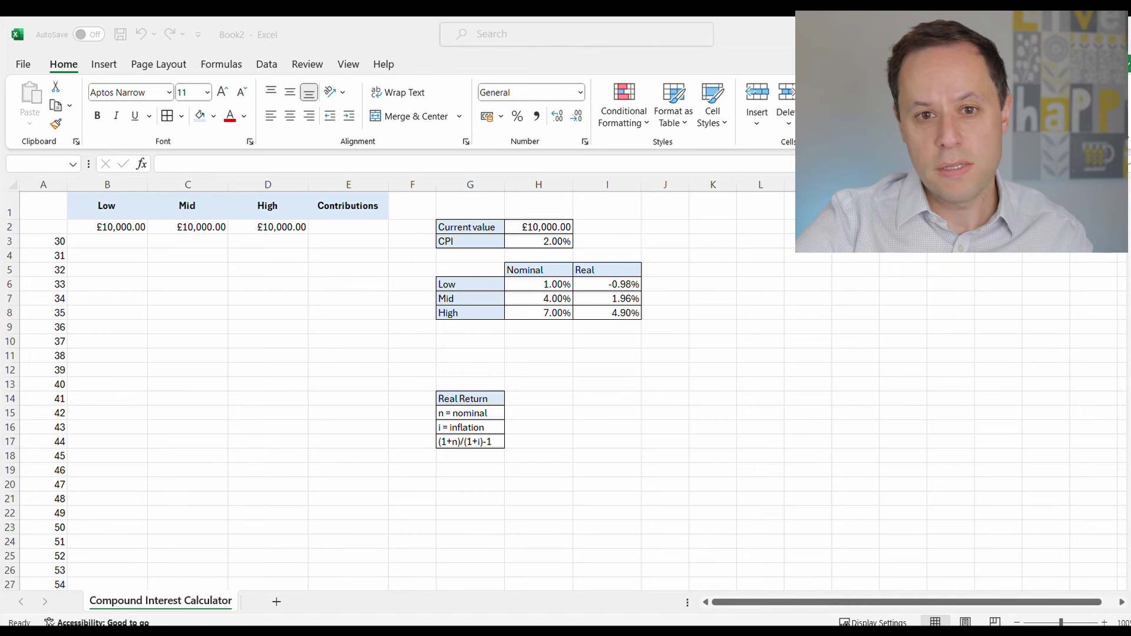
- Enter =B2*(1+$I$6)+E3 in B3 as the first Low balance at age 30
{"action": "left_click", "coordinate": [106, 243]}
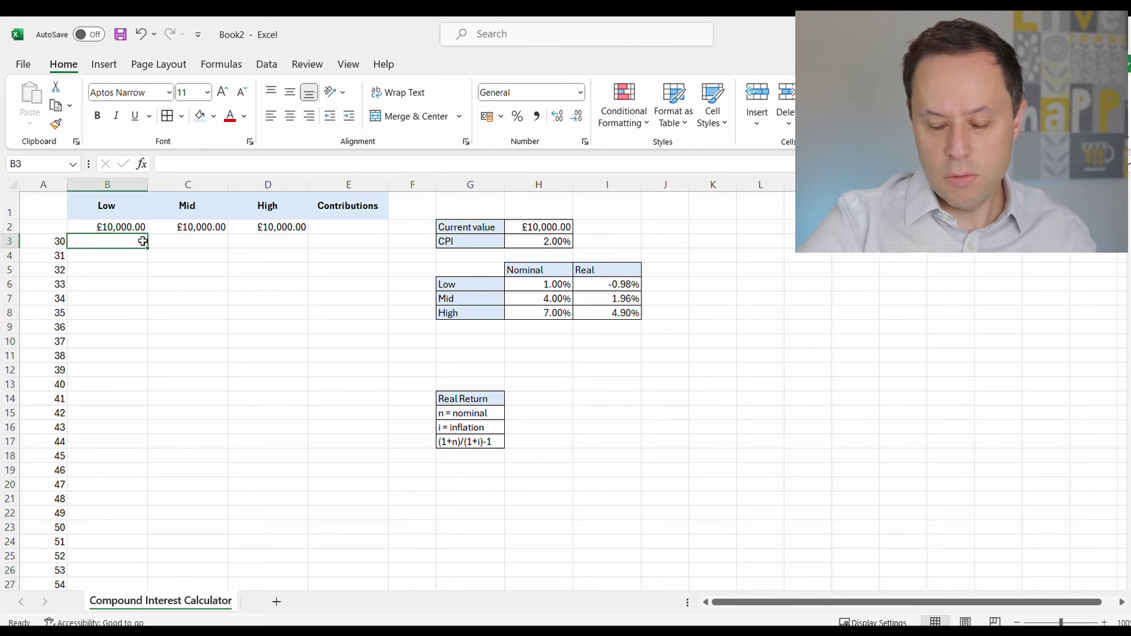
{"action": "type", "text": "="}
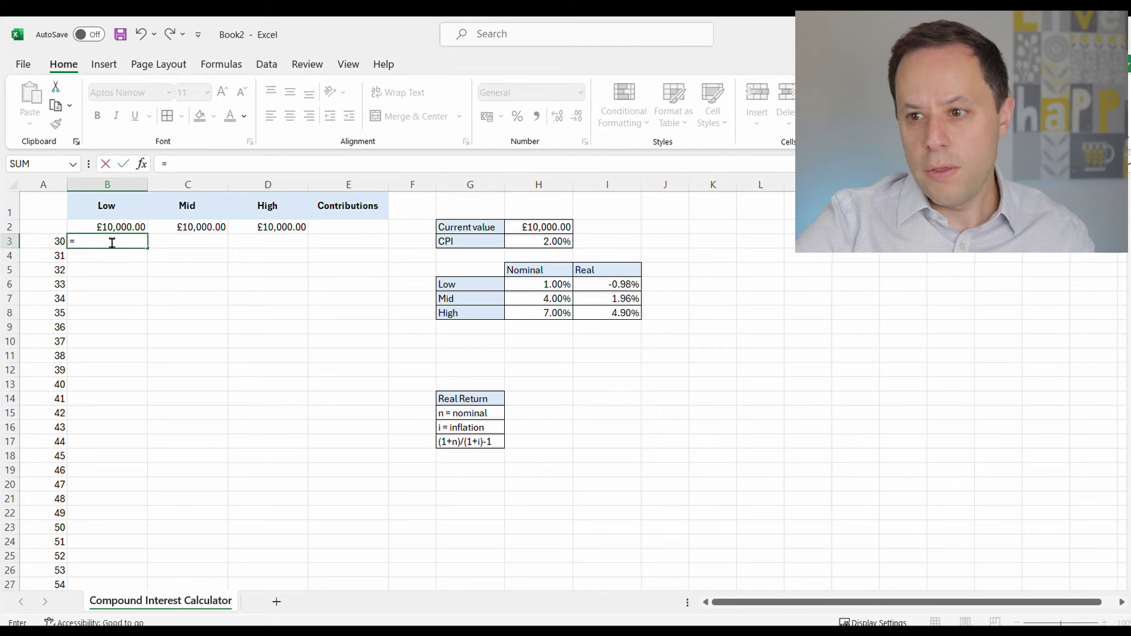
{"action": "left_click", "coordinate": [114, 224]}
{"action": "left_click", "coordinate": [217, 168]}
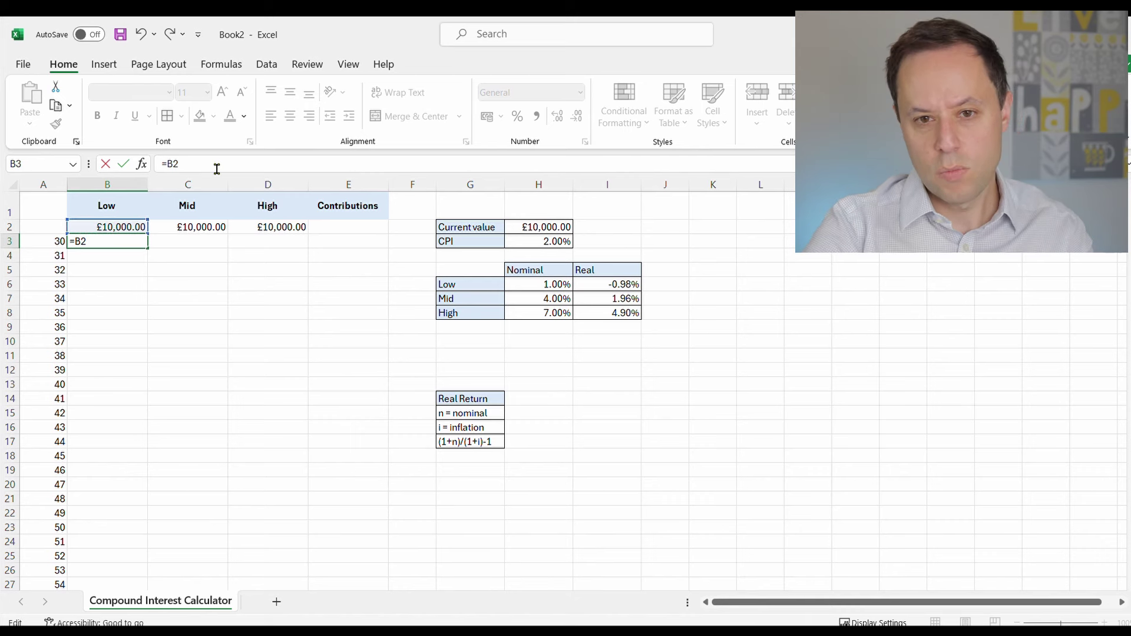
{"action": "type", "text": "*"}
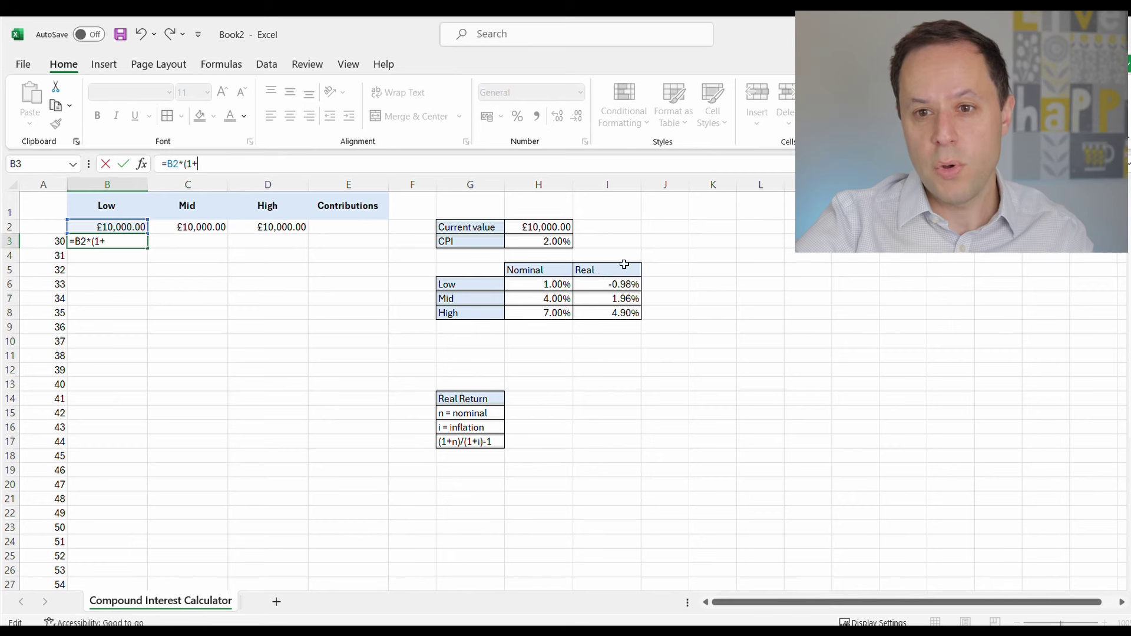
{"action": "left_click", "coordinate": [608, 283]}
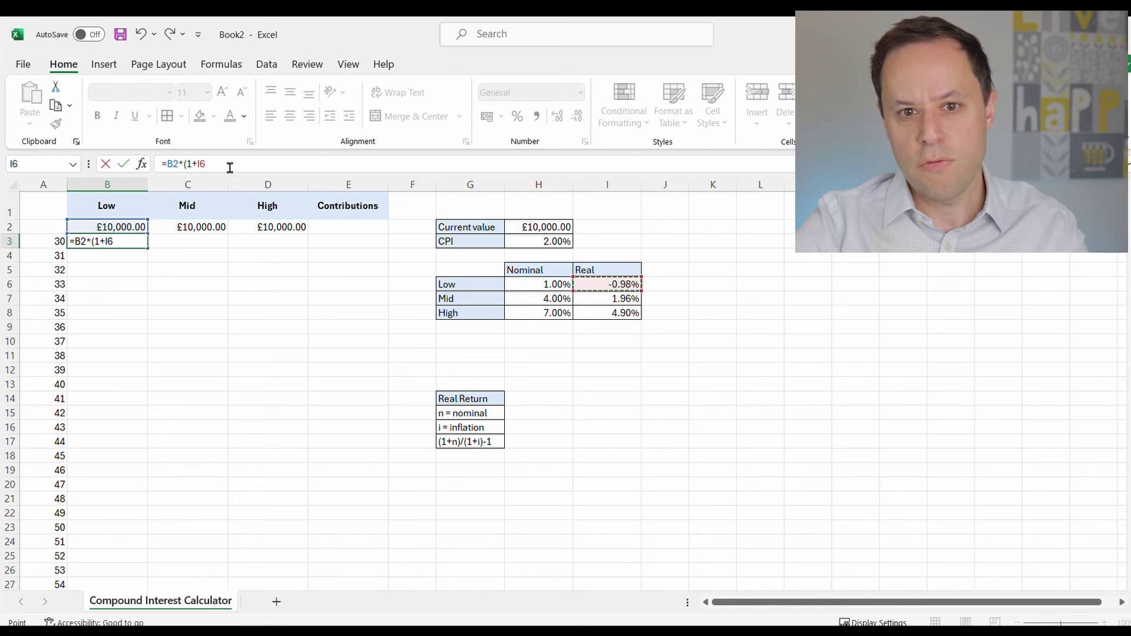
{"action": "key", "text": "F4"}
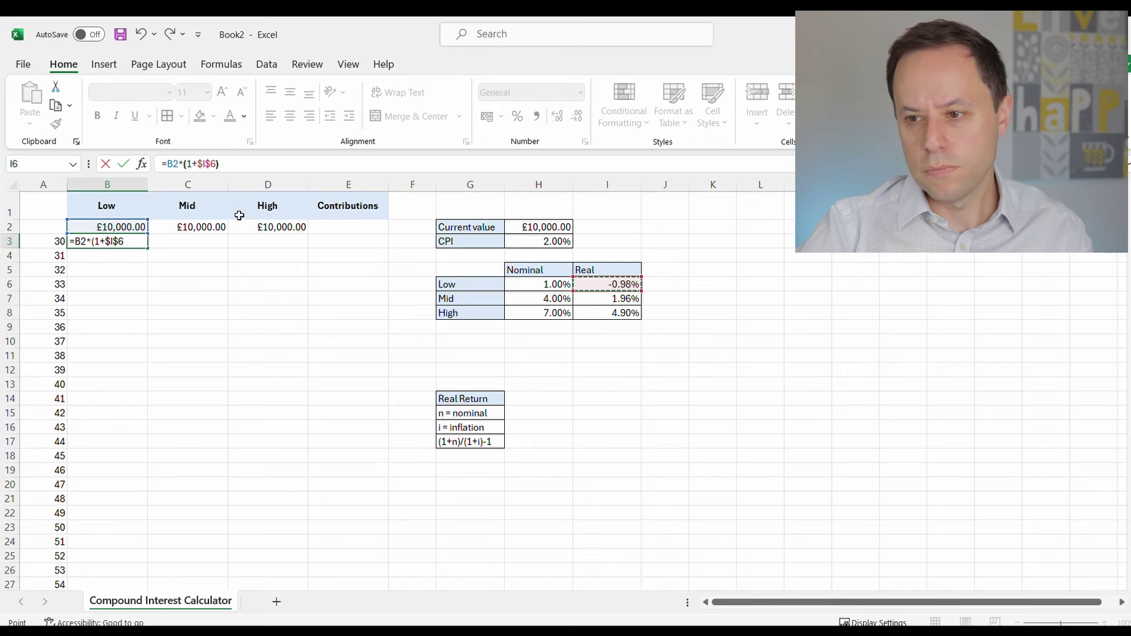
{"action": "type", "text": ")"}
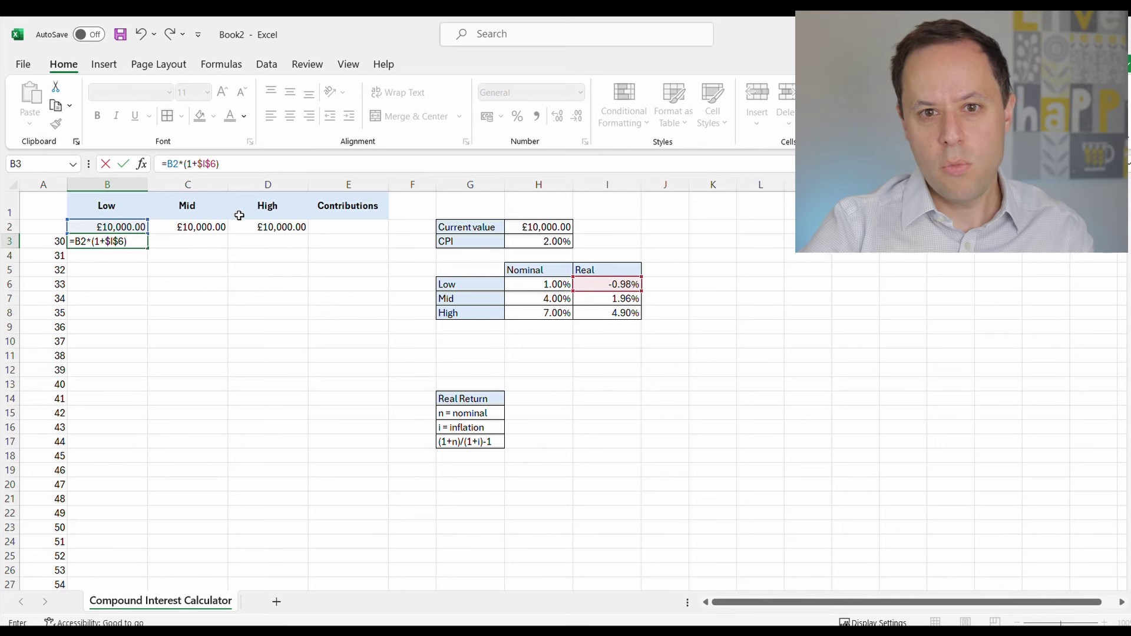
{"action": "type", "text": "+"}
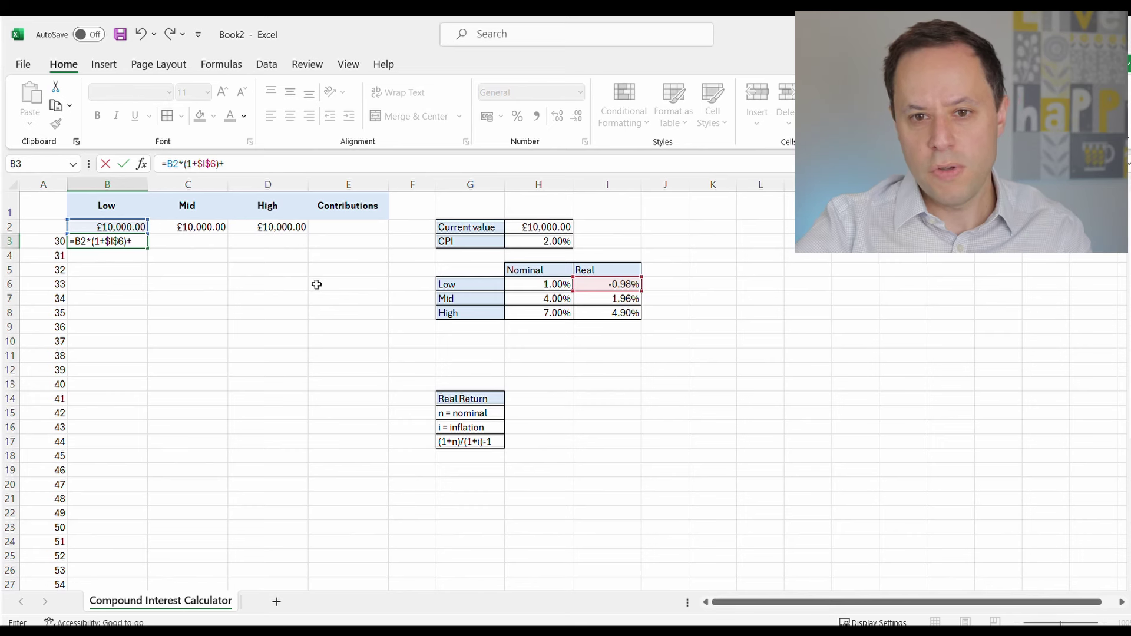
{"action": "left_click", "coordinate": [358, 237]}
{"action": "key", "text": "Return"}
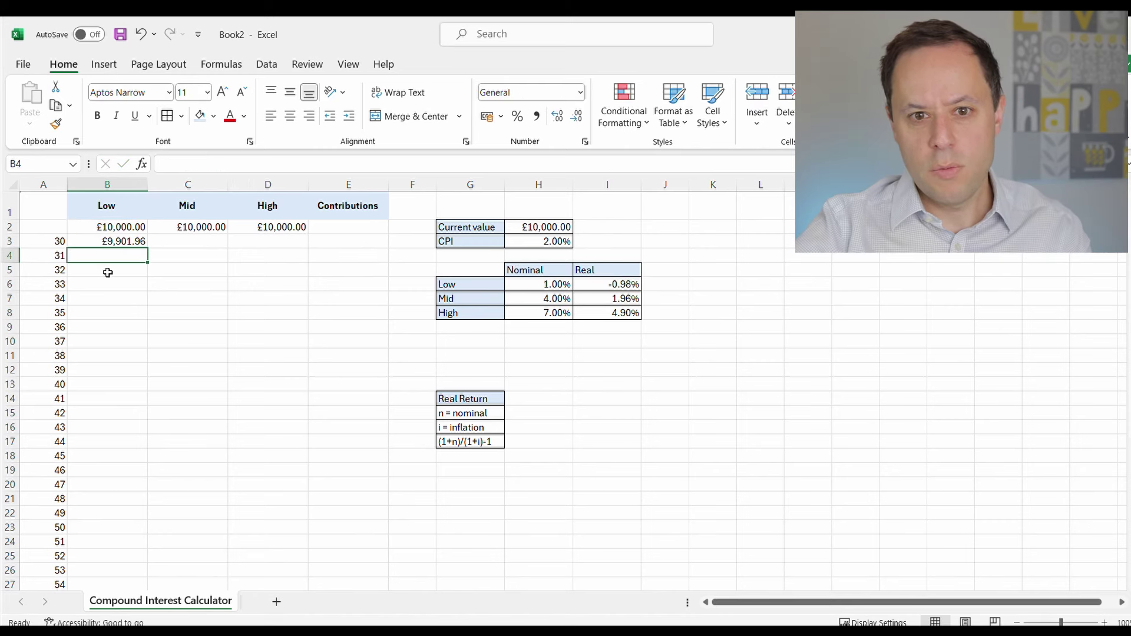
- Fill the Low formula down to age 68, ending at £6,809.68
{"action": "left_click", "coordinate": [125, 242]}
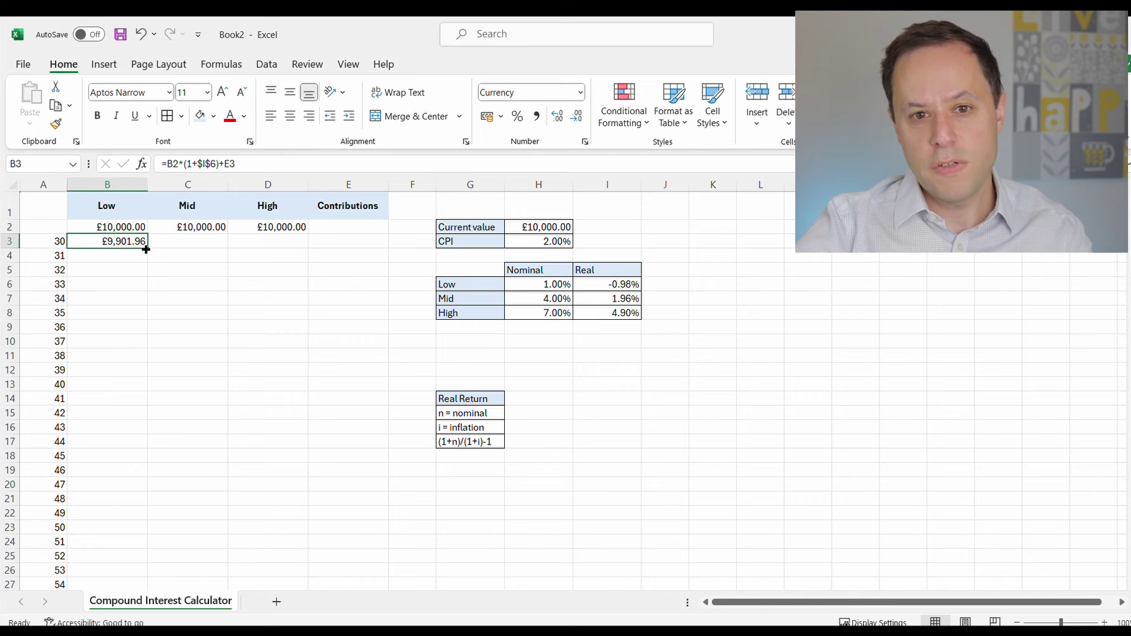
{"action": "double_click", "coordinate": [146, 249]}
{"action": "scroll", "coordinate": [108, 281], "scroll_direction": "down", "scroll_amount": 5}
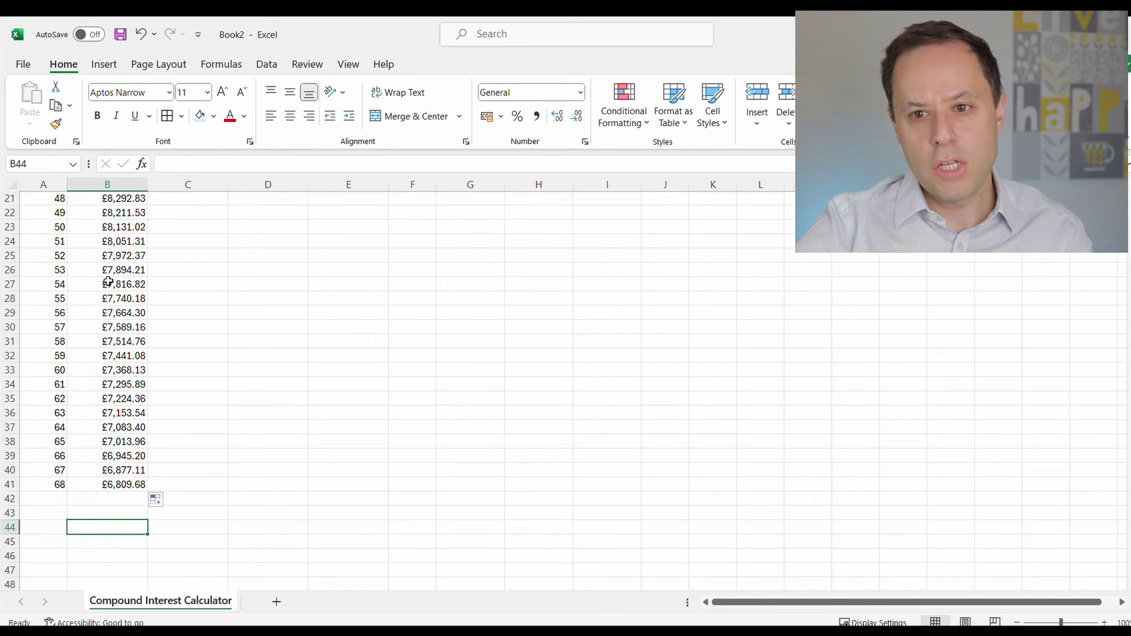
{"action": "scroll", "coordinate": [109, 282], "scroll_direction": "down", "scroll_amount": 1}
{"action": "left_click", "coordinate": [113, 441]}
{"action": "scroll", "coordinate": [234, 402], "scroll_direction": "up", "scroll_amount": 2}
{"action": "scroll", "coordinate": [234, 402], "scroll_direction": "up", "scroll_amount": 6}
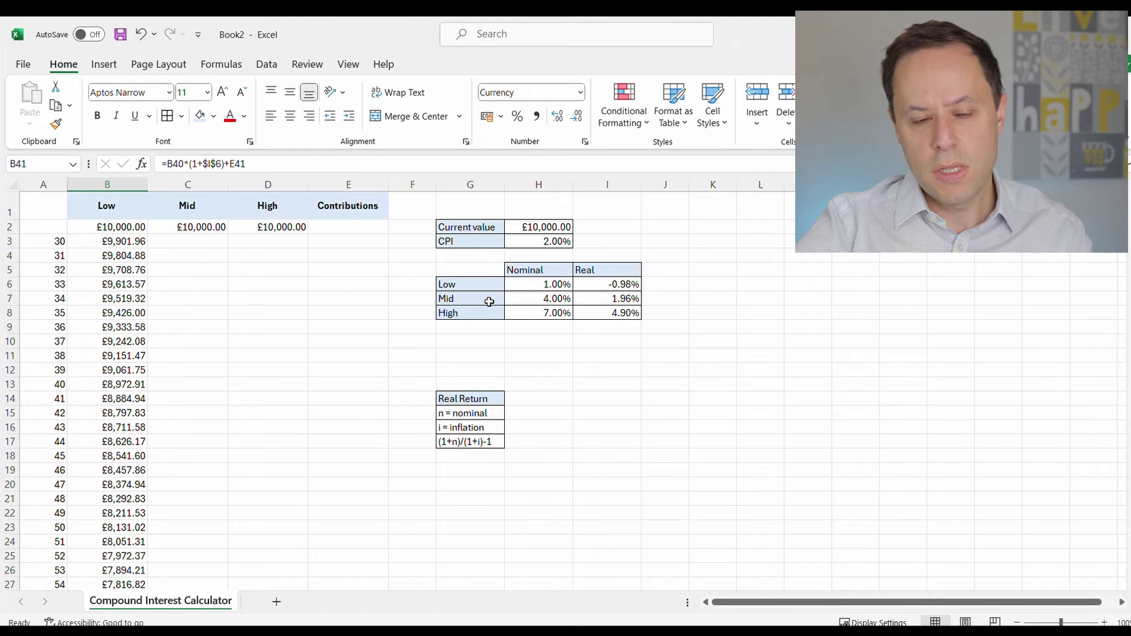
{"action": "left_click", "coordinate": [596, 284]}
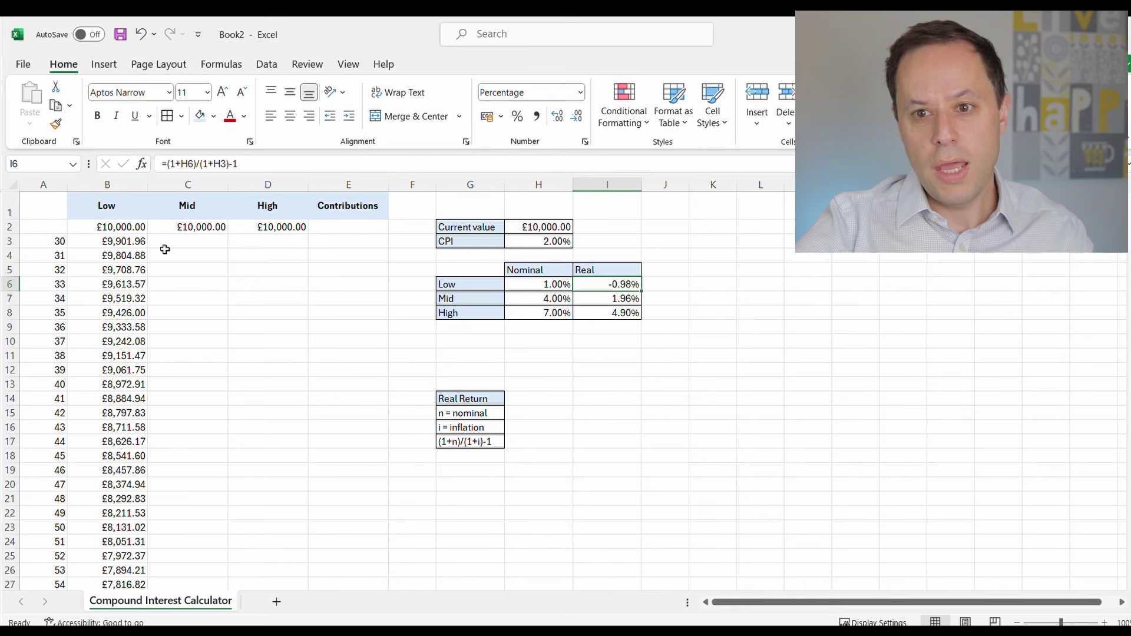
{"action": "left_click", "coordinate": [188, 243]}
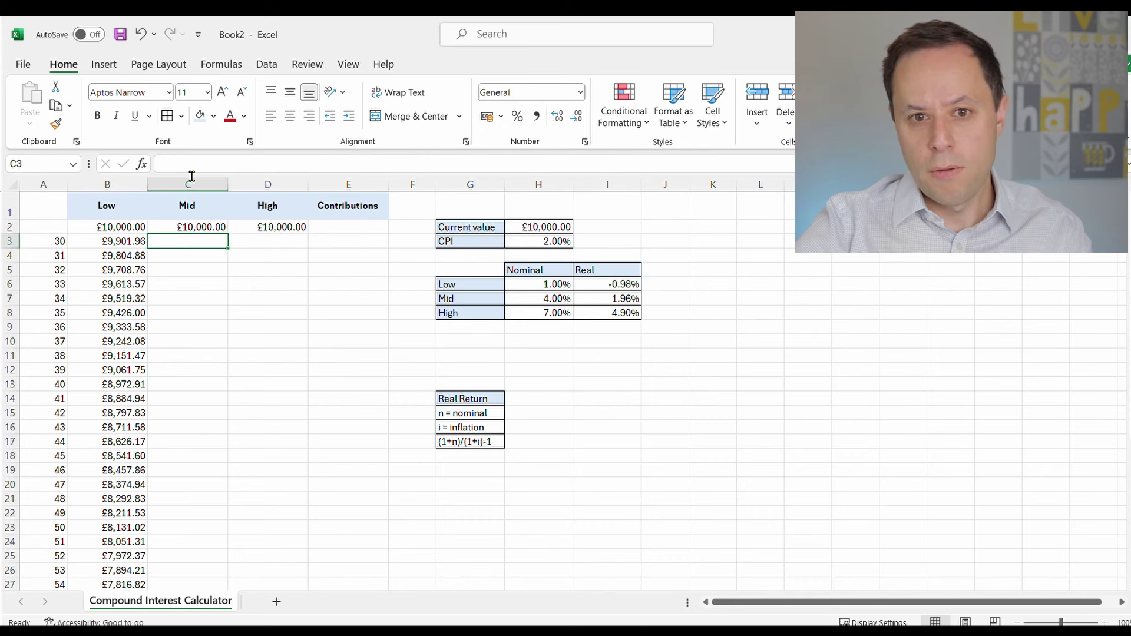
- Enter =C2*(1+$I$7)+E3 in C3 as the first Mid balance at age 30
{"action": "type", "text": "="}
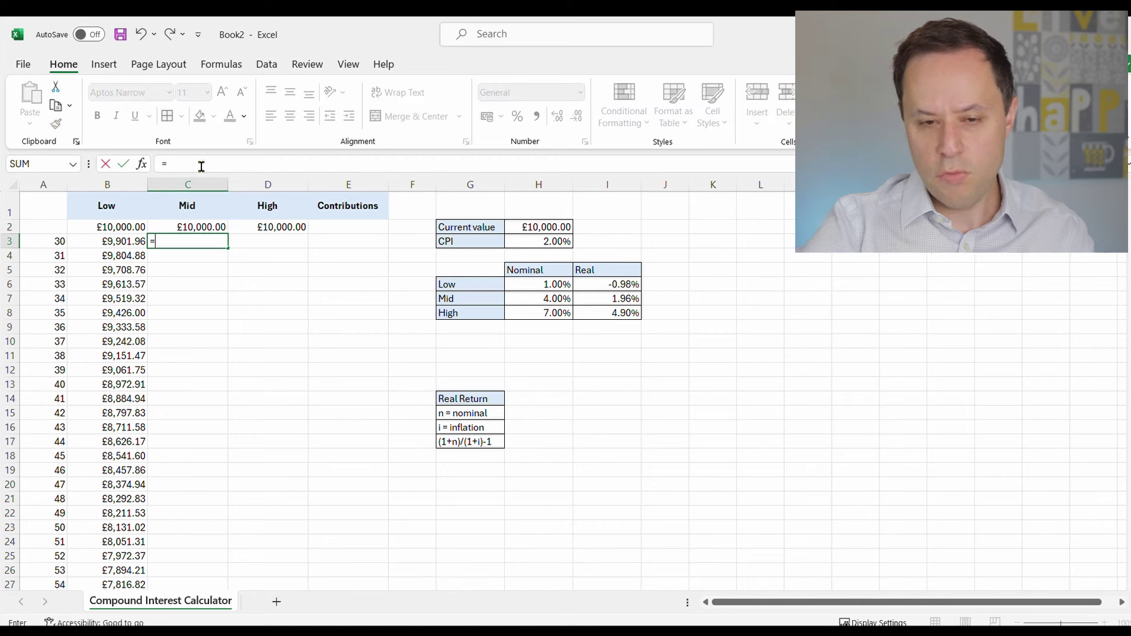
{"action": "left_click", "coordinate": [184, 226]}
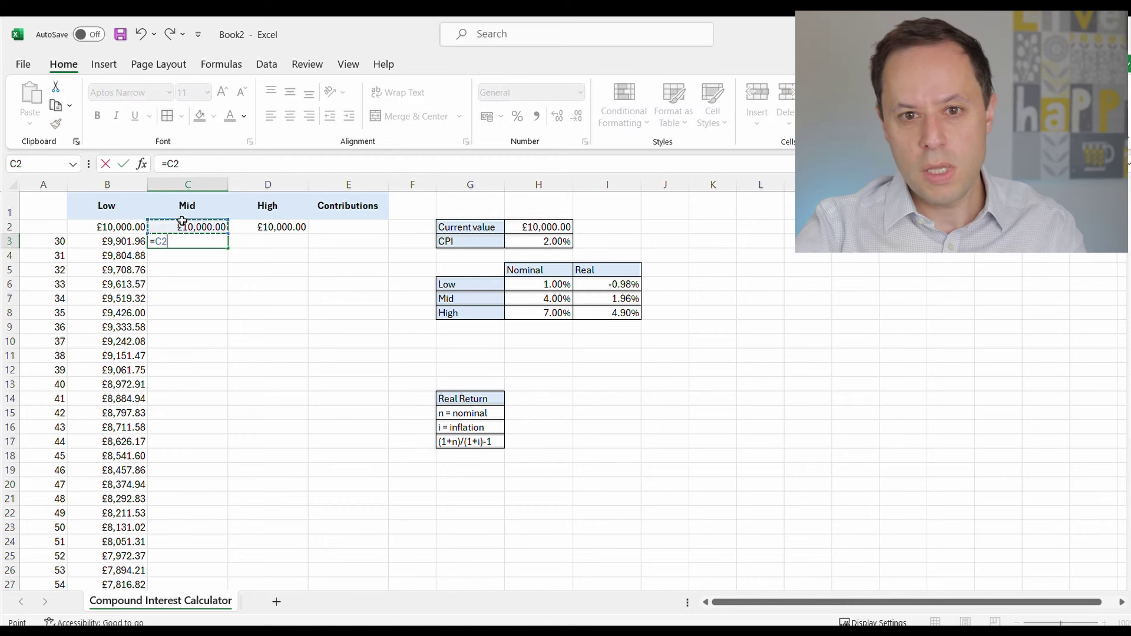
{"action": "left_click", "coordinate": [202, 169]}
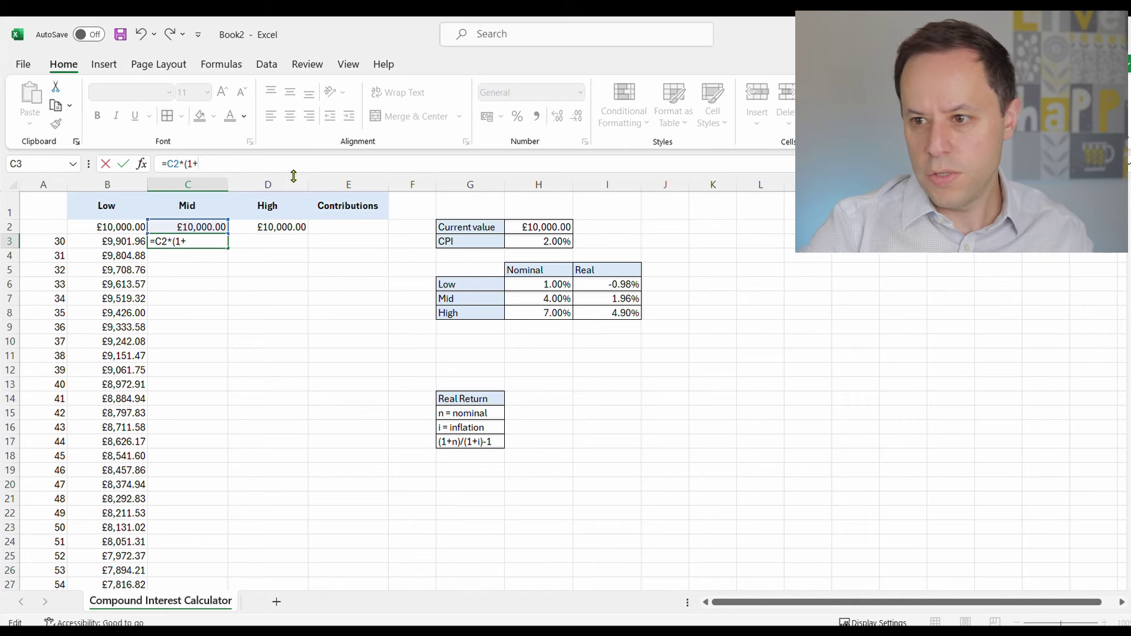
{"action": "key", "text": "F2"}
{"action": "left_click", "coordinate": [614, 297]}
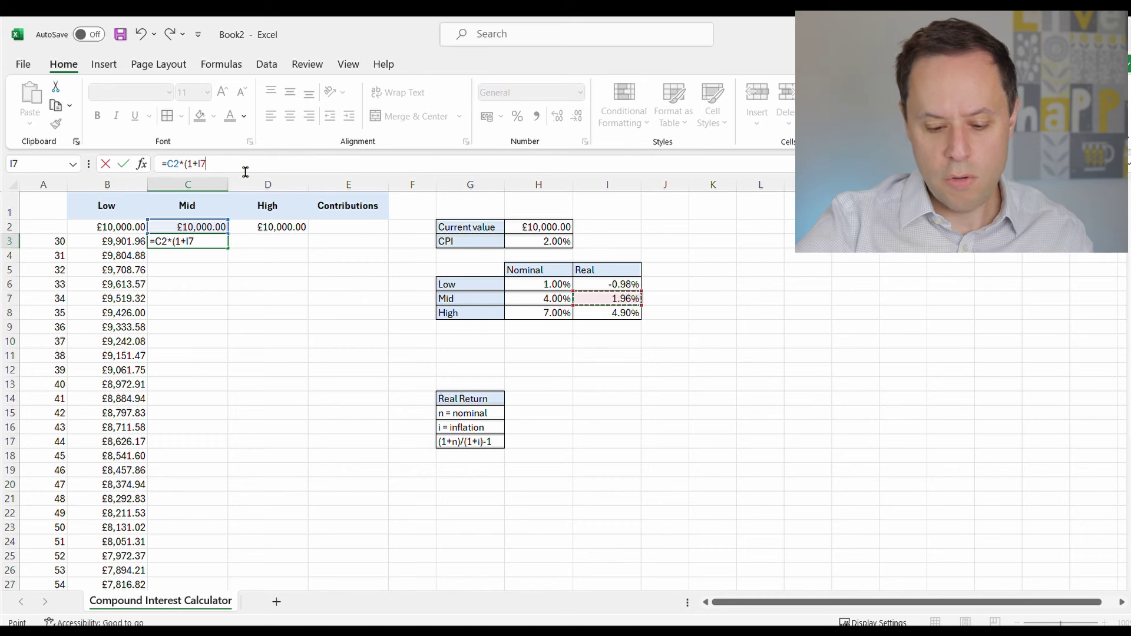
{"action": "key", "text": "F4"}
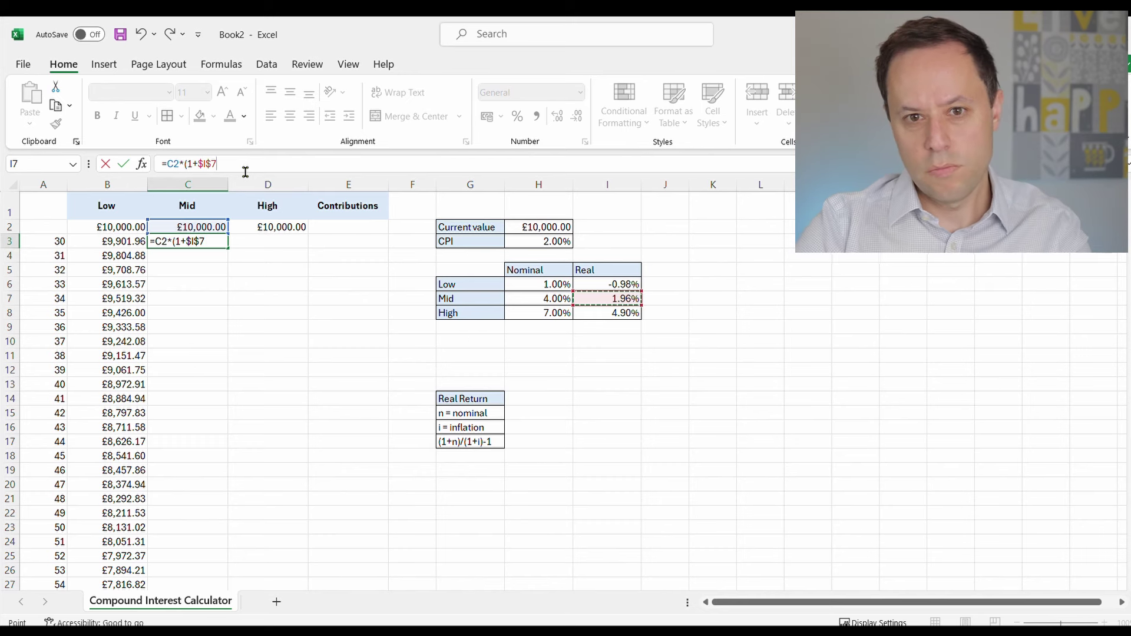
{"action": "type", "text": ")+"}
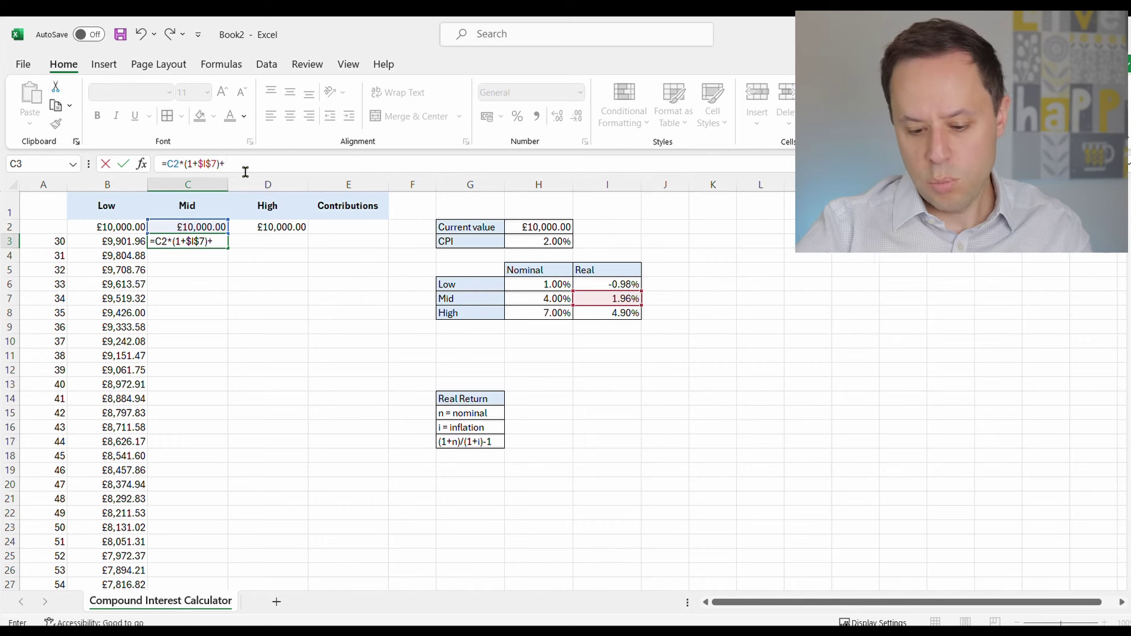
{"action": "left_click", "coordinate": [343, 240]}
{"action": "key", "text": "Return"}
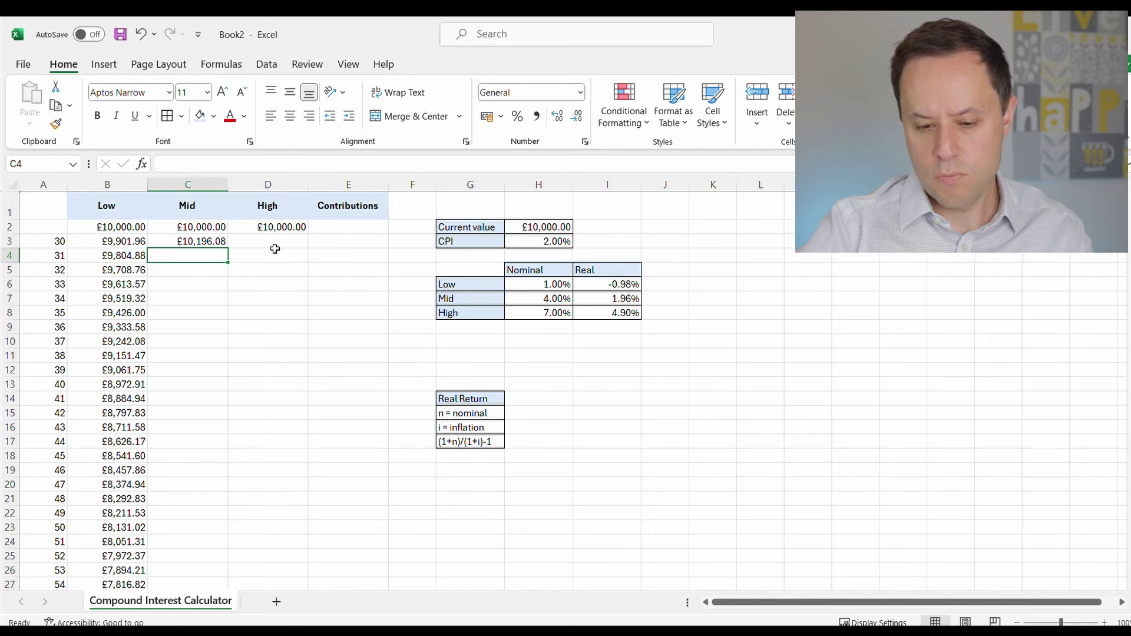
- Fill the Mid formula down to age 68, starting from £10,196.08
{"action": "left_click", "coordinate": [199, 239]}
{"action": "double_click", "coordinate": [226, 248]}
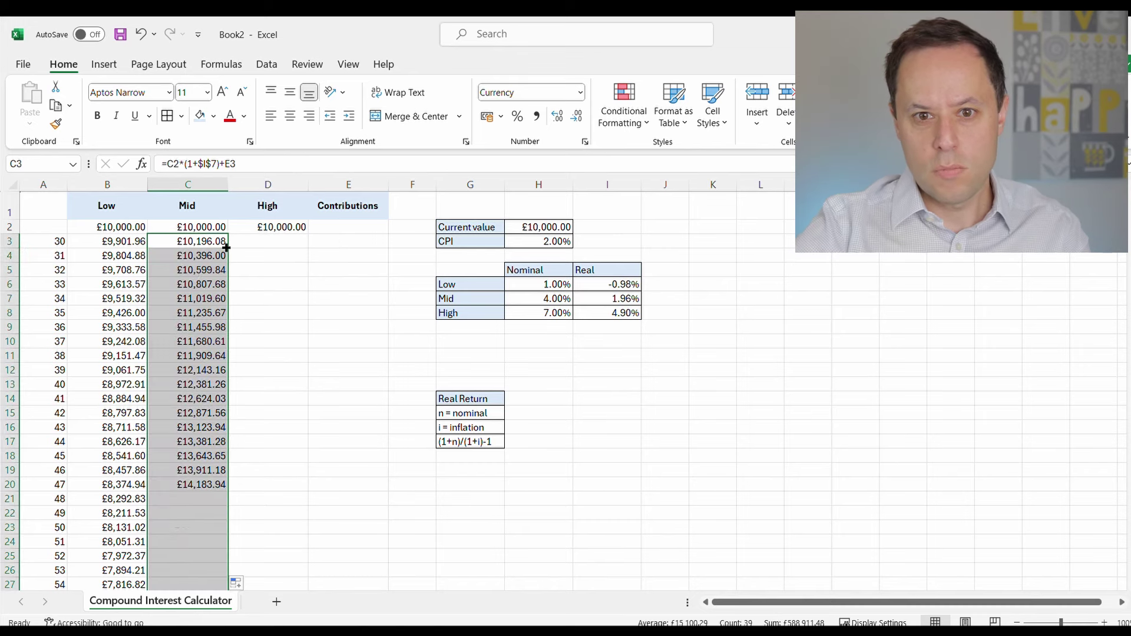
{"action": "scroll", "coordinate": [227, 313], "scroll_direction": "down", "scroll_amount": 8}
{"action": "scroll", "coordinate": [202, 451], "scroll_direction": "up", "scroll_amount": 8}
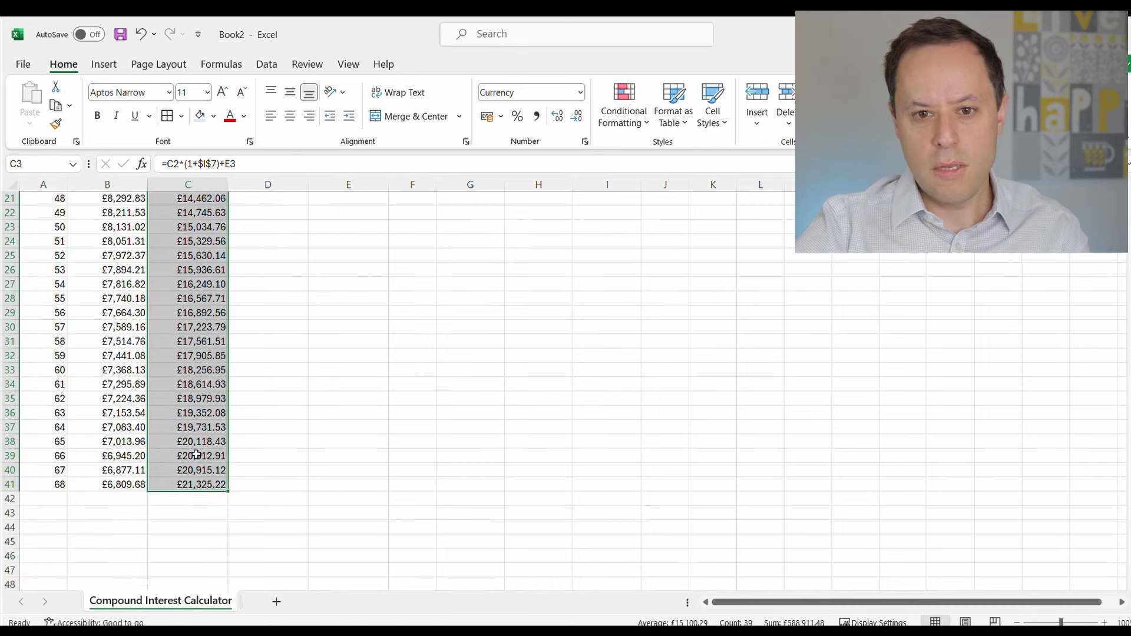
{"action": "left_click", "coordinate": [312, 310]}
- Begin the High balance formula in D3 from the £10,000.00 starting value in D2
{"action": "left_click", "coordinate": [274, 252]}
{"action": "left_click", "coordinate": [271, 238]}
{"action": "type", "text": "="}
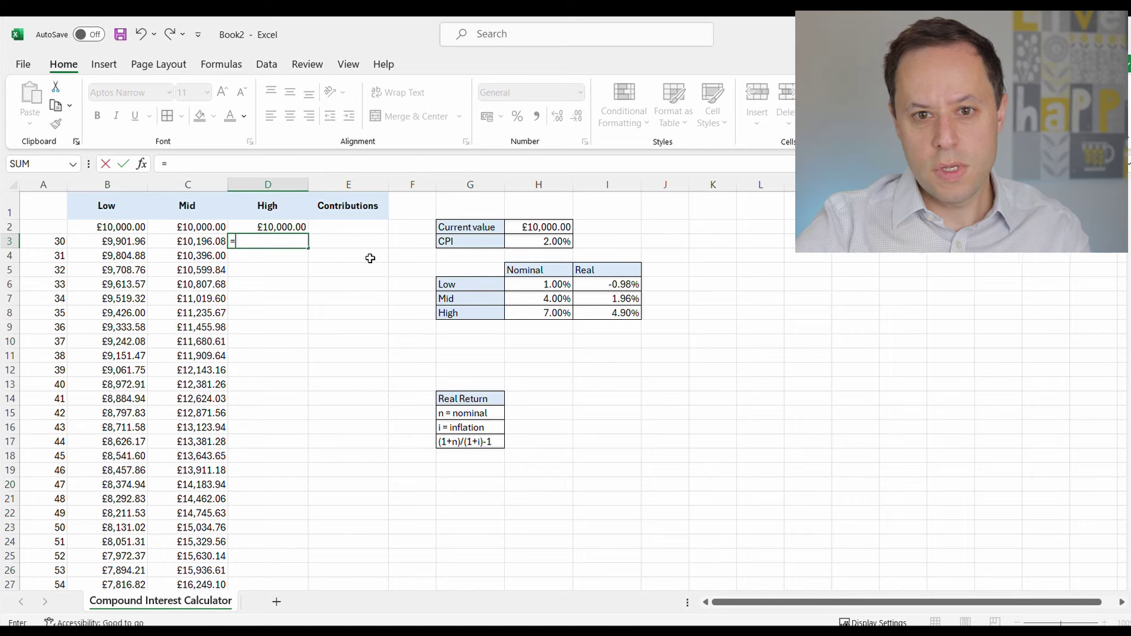
{"action": "left_click", "coordinate": [260, 224]}
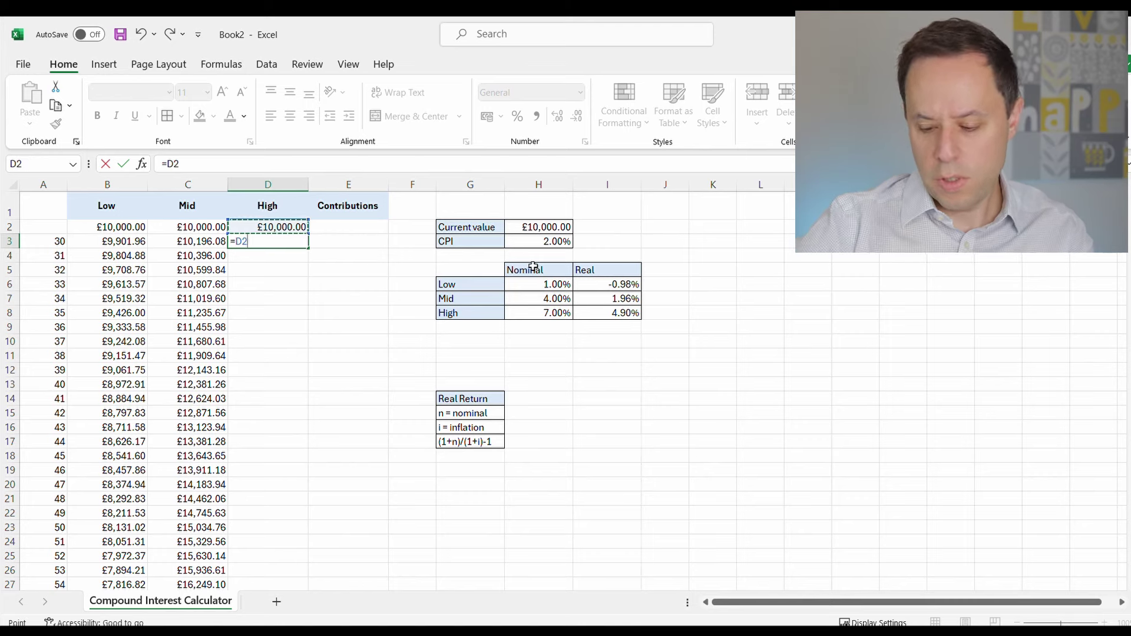
{"action": "type", "text": "*"}
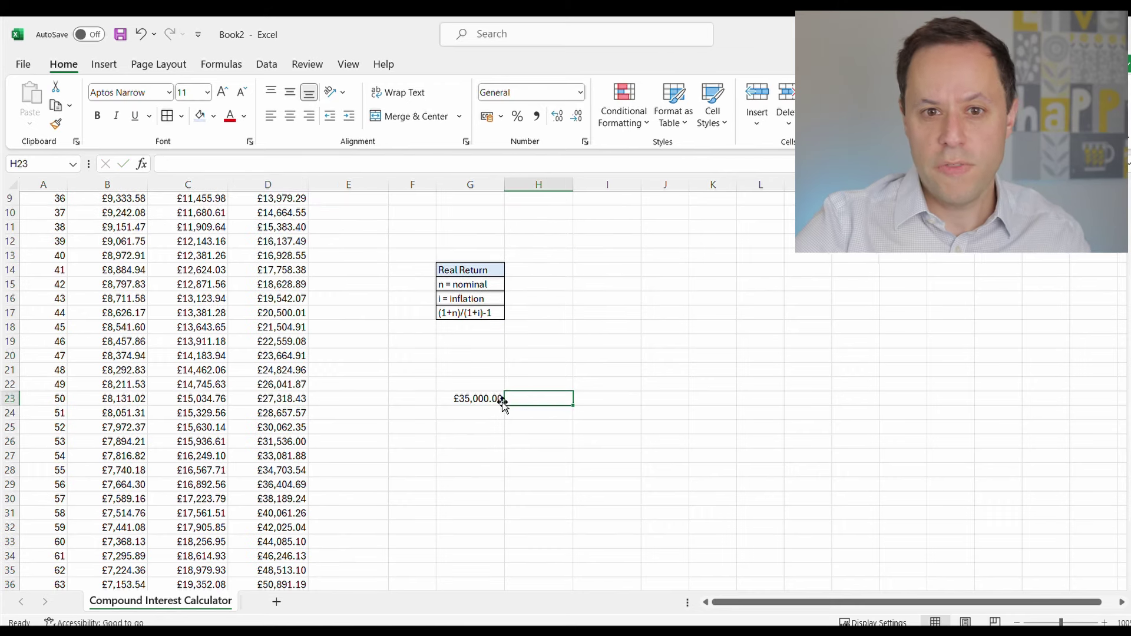
- Enter =G23*0.08 in H23, giving £2,800.00 as 8% of £35,000
{"action": "left_click", "coordinate": [501, 401]}
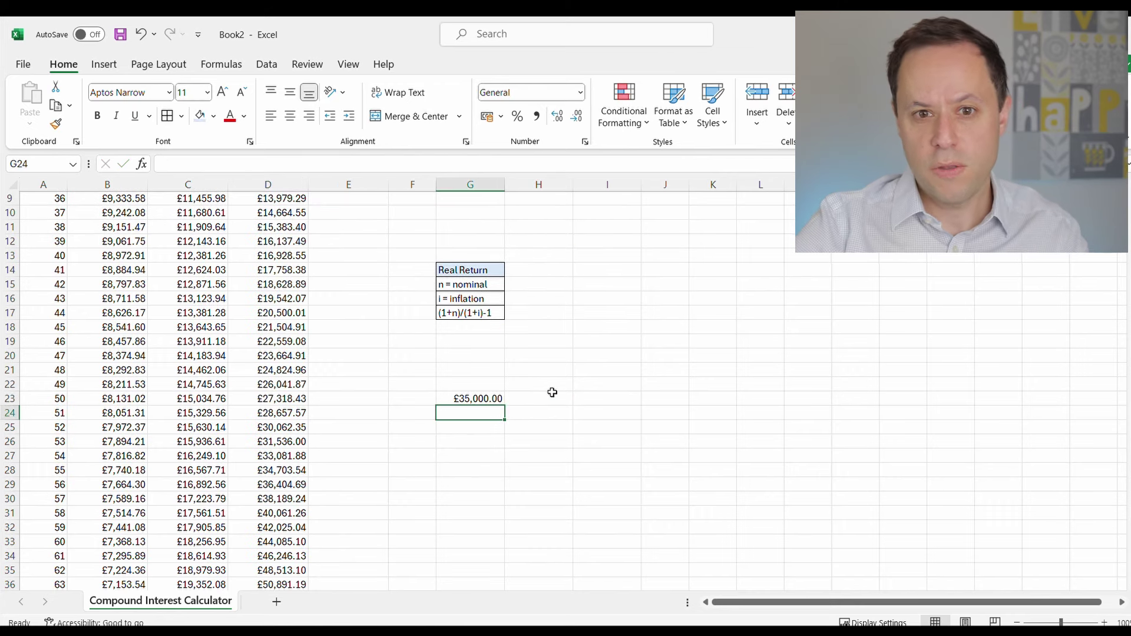
{"action": "left_click", "coordinate": [549, 394]}
{"action": "left_click", "coordinate": [501, 399]}
{"action": "left_click", "coordinate": [521, 398]}
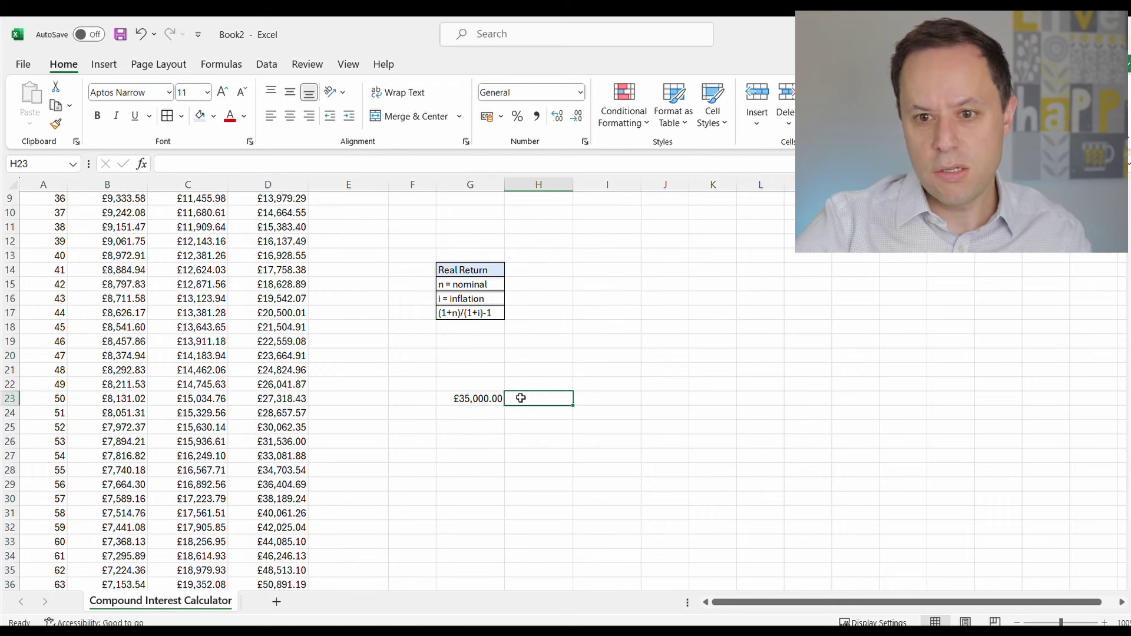
{"action": "scroll", "coordinate": [521, 399], "scroll_direction": "up", "scroll_amount": 2}
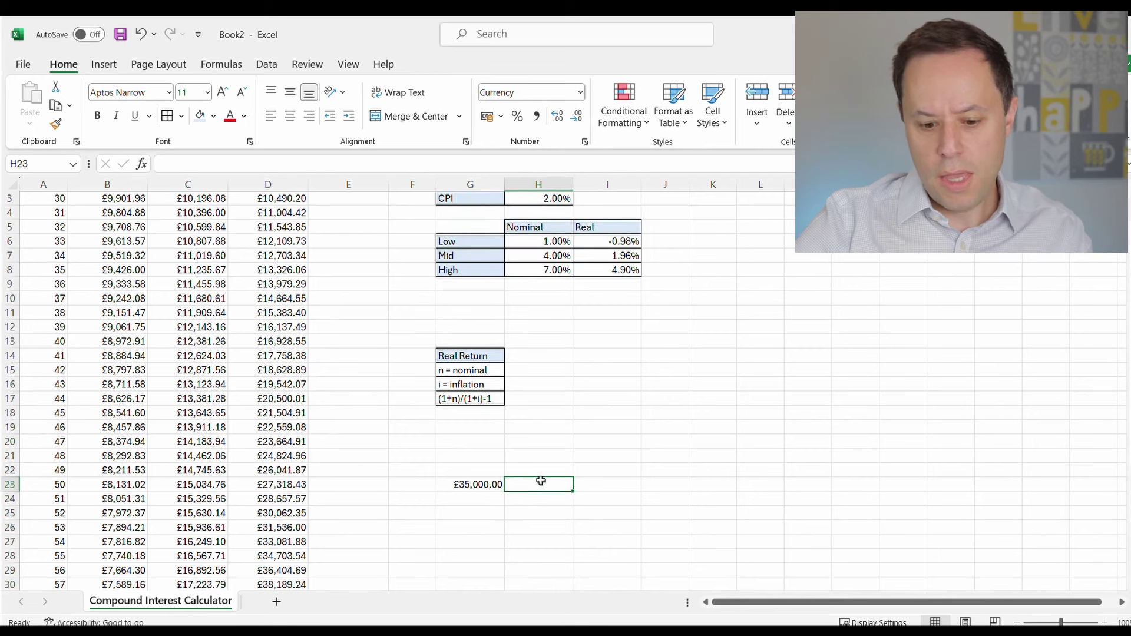
{"action": "type", "text": "="}
{"action": "left_click", "coordinate": [465, 484]}
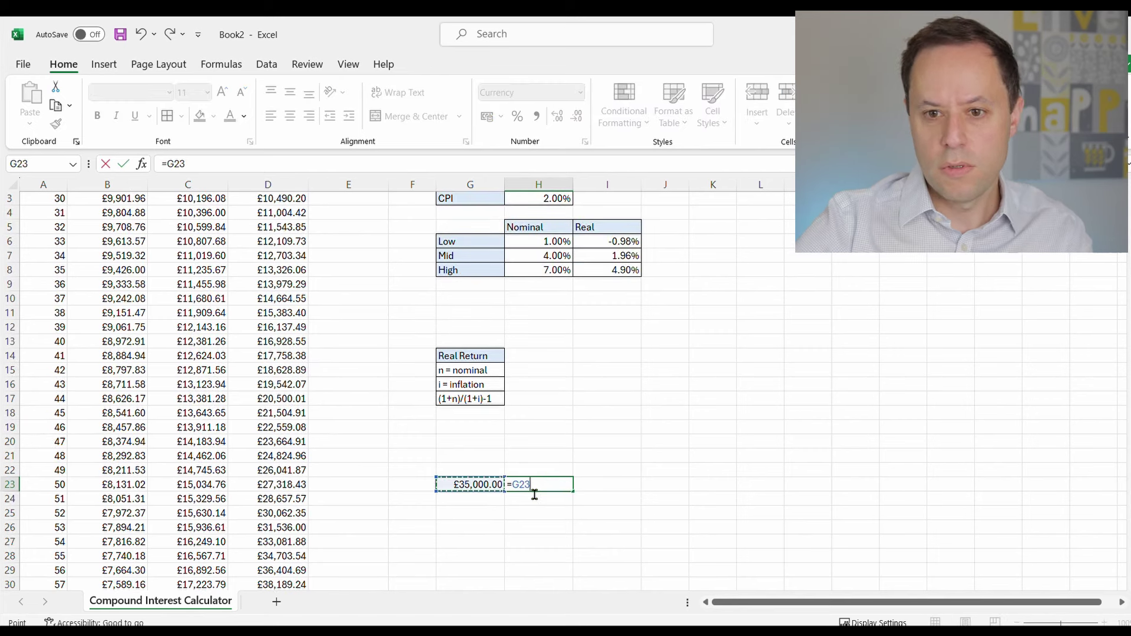
{"action": "left_click", "coordinate": [239, 167]}
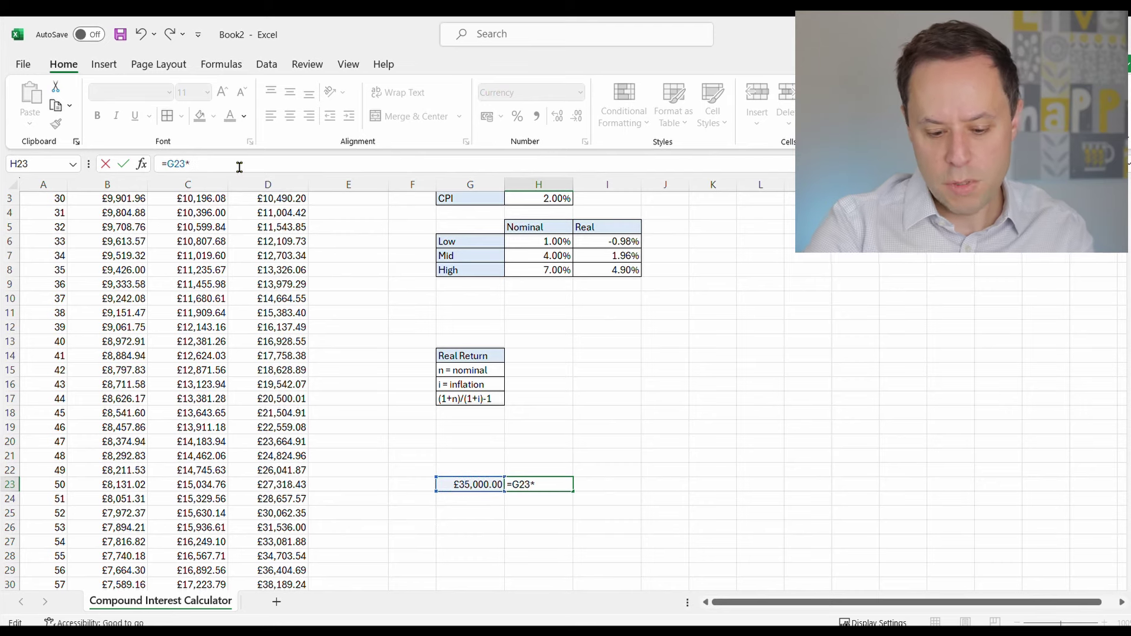
{"action": "type", "text": "*0.08"}
{"action": "key", "text": "Return"}
{"action": "left_click", "coordinate": [518, 477]}
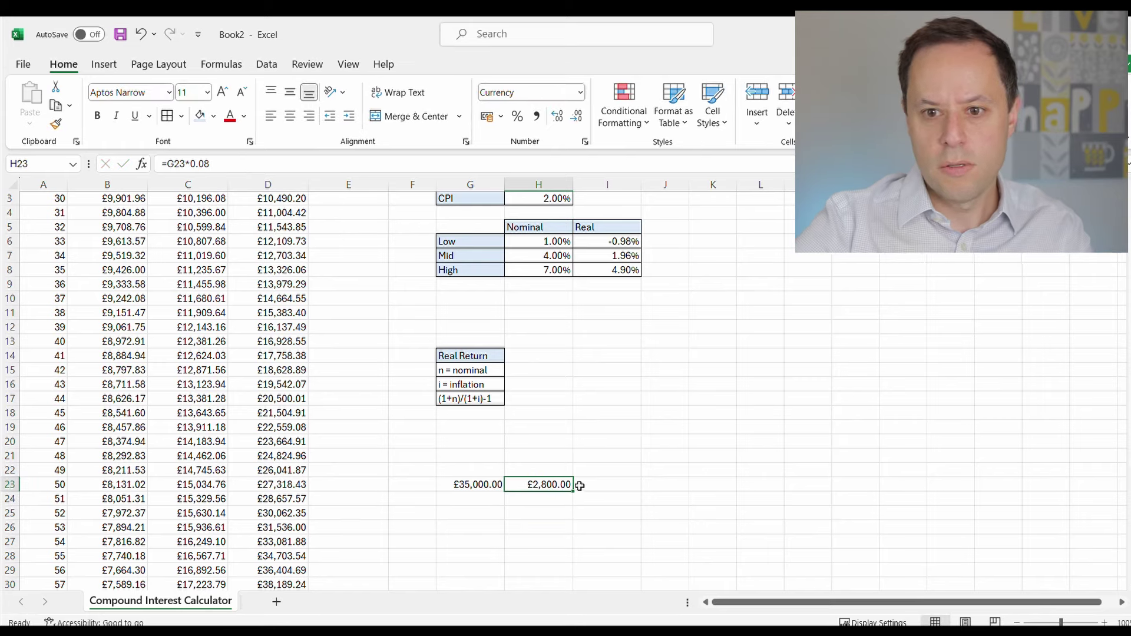
{"action": "scroll", "coordinate": [538, 475], "scroll_direction": "up", "scroll_amount": 1}
{"action": "left_click", "coordinate": [329, 250]}
{"action": "left_click", "coordinate": [331, 240]}
- Enter 2800 in E3, format it as Currency, and fill it down to E8 (age 35)
{"action": "type", "text": "2800"}
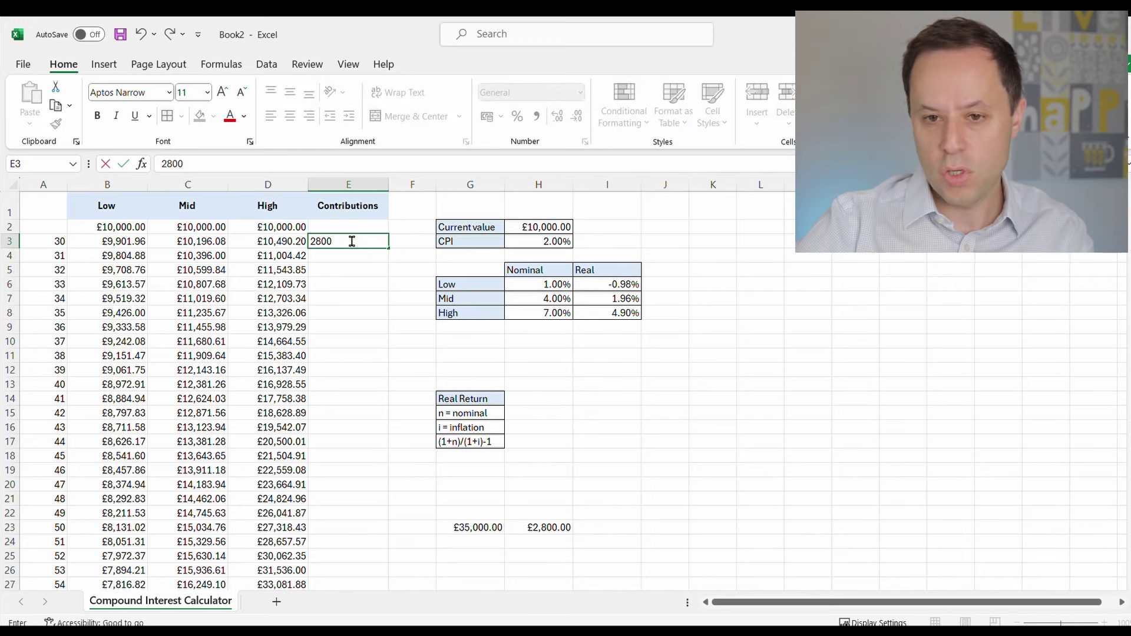
{"action": "left_click", "coordinate": [353, 384]}
{"action": "left_click", "coordinate": [377, 412]}
{"action": "left_click", "coordinate": [363, 242]}
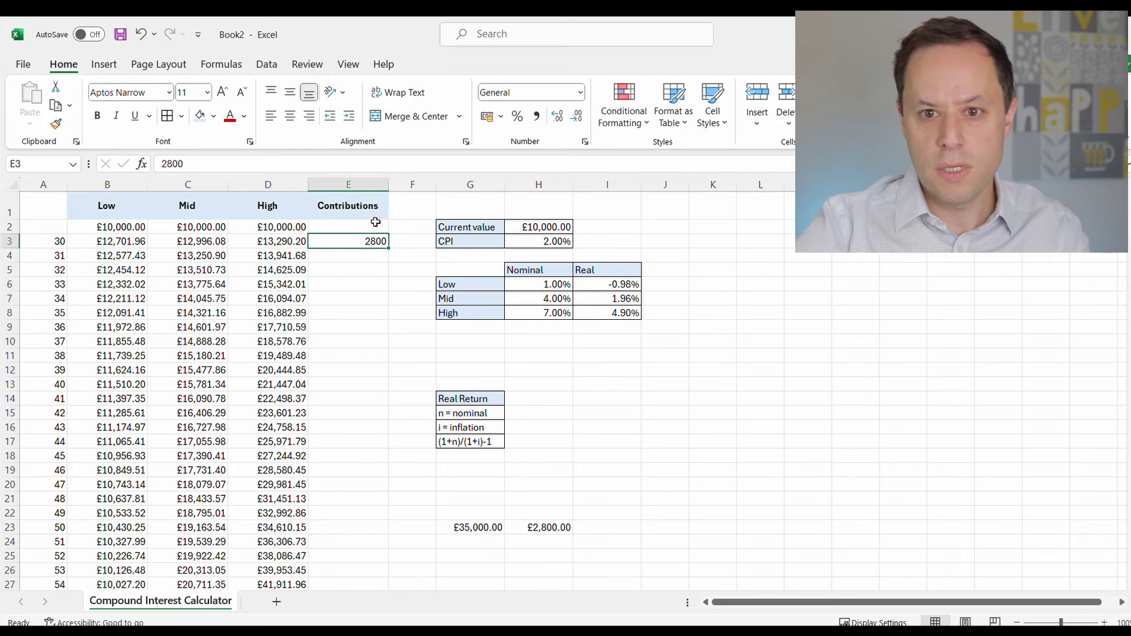
{"action": "left_click", "coordinate": [575, 92]}
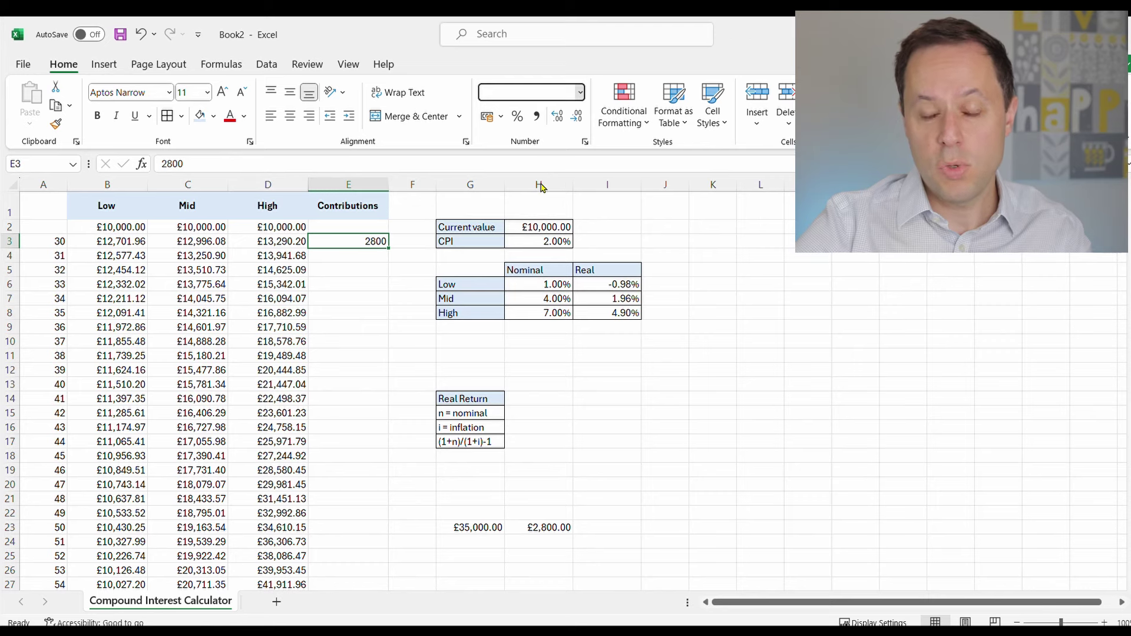
{"action": "type", "text": "Currency"}
{"action": "key", "text": "Return"}
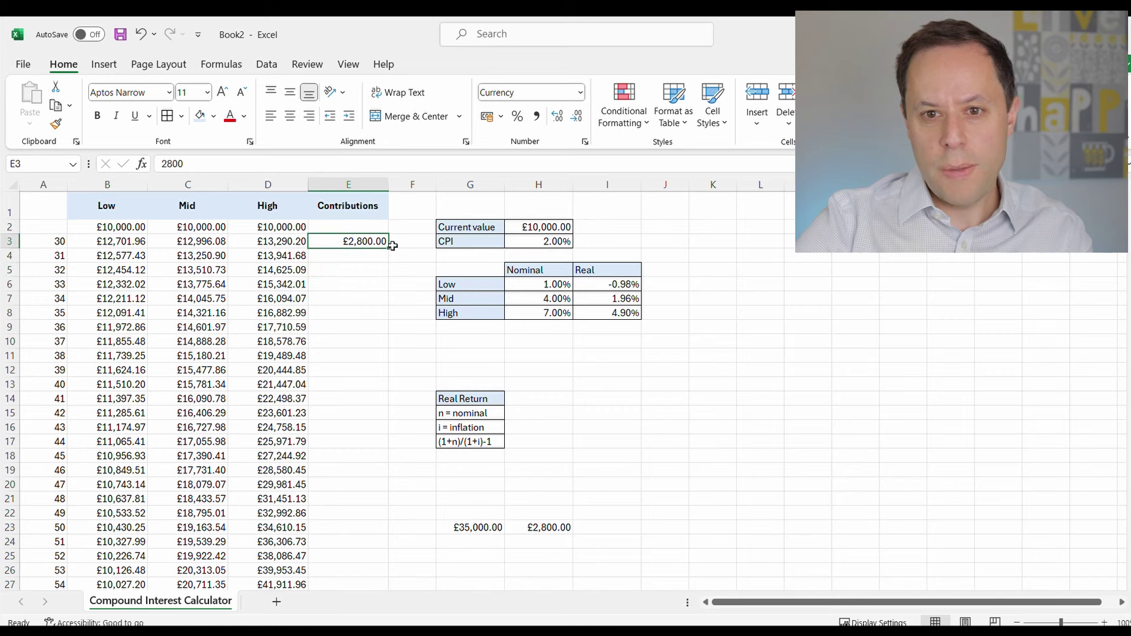
{"action": "left_click_drag", "start_coordinate": [389, 247], "coordinate": [377, 325]}
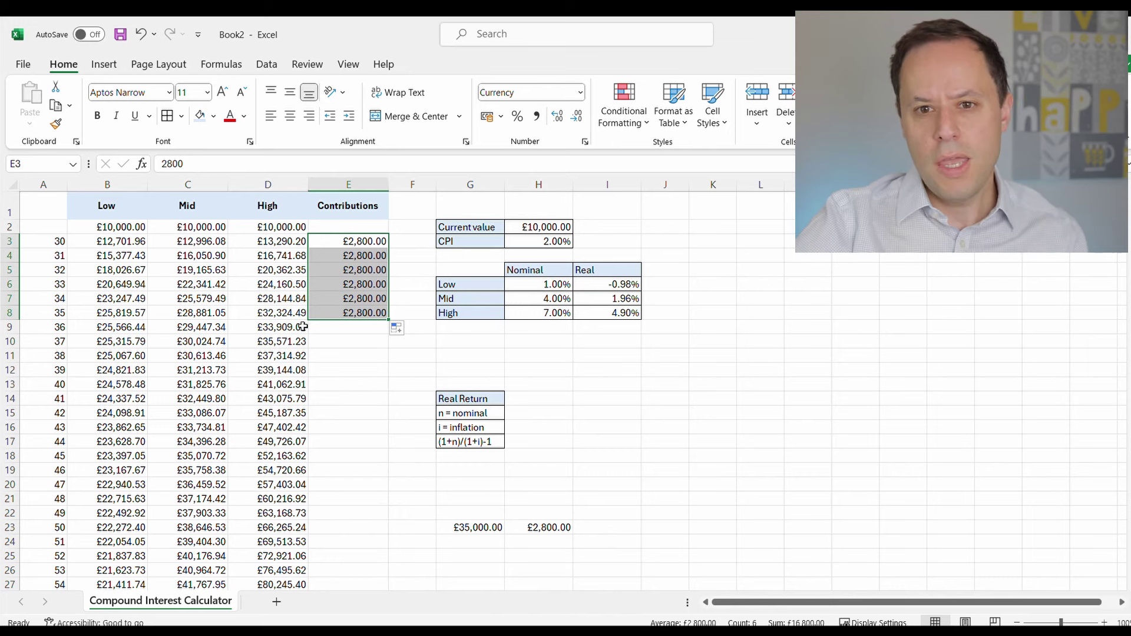
{"action": "left_click", "coordinate": [366, 256]}
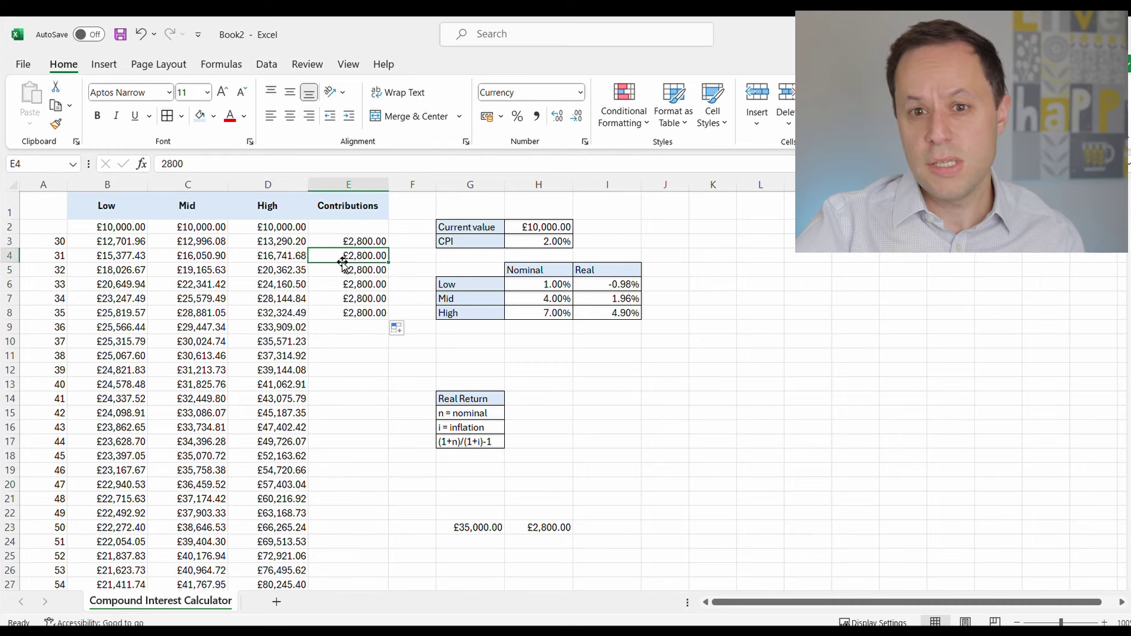
{"action": "left_click", "coordinate": [368, 288]}
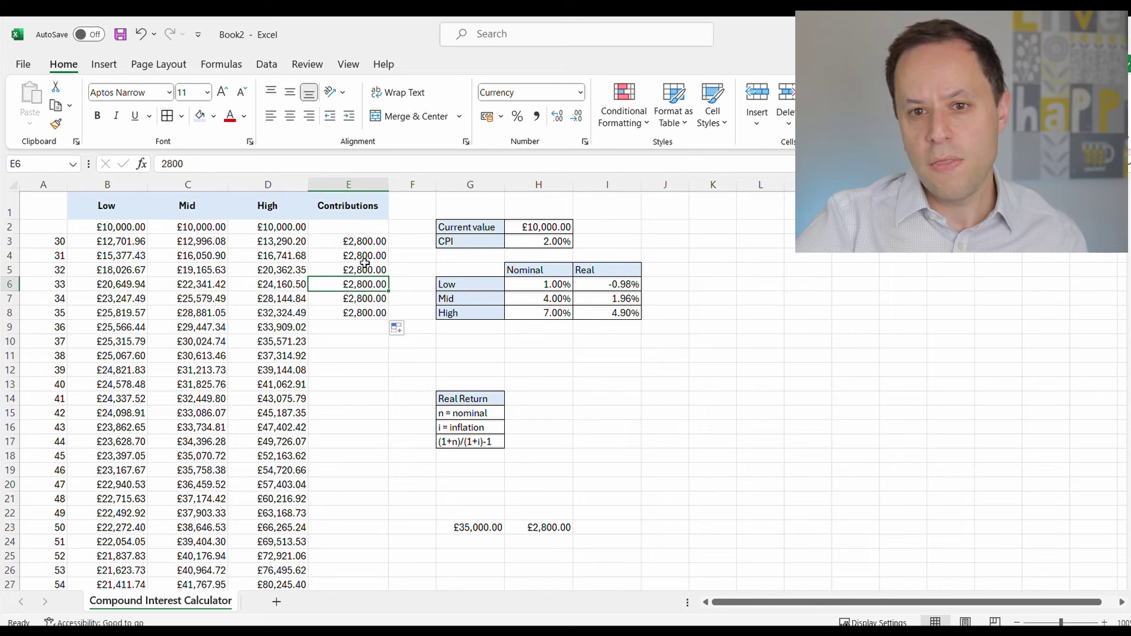
{"action": "left_click", "coordinate": [559, 237]}
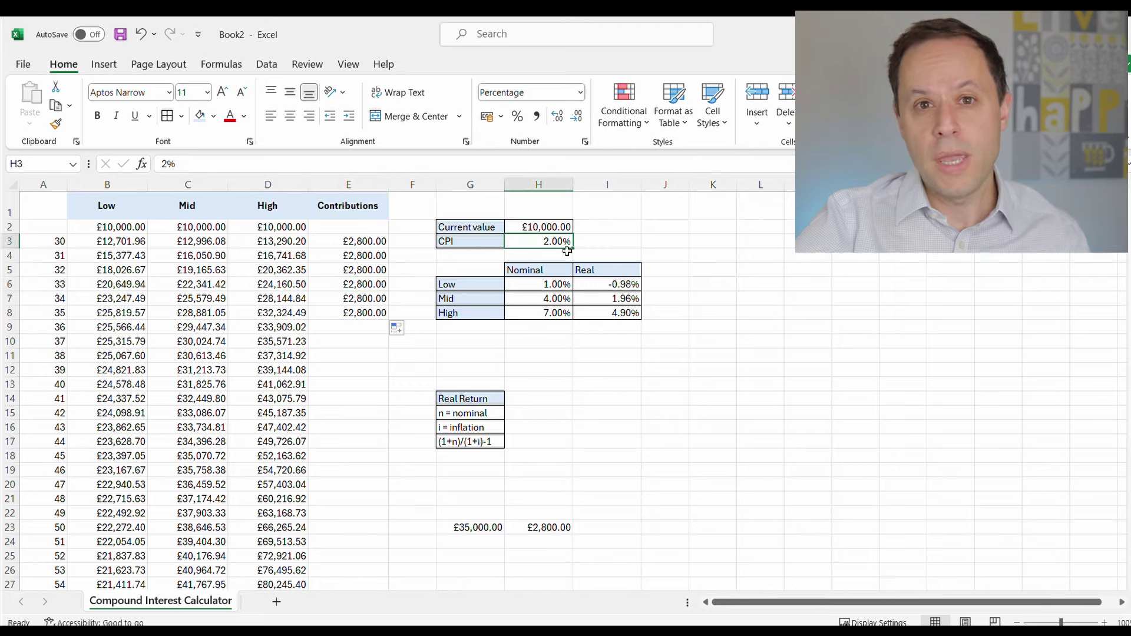
{"action": "left_click", "coordinate": [348, 255]}
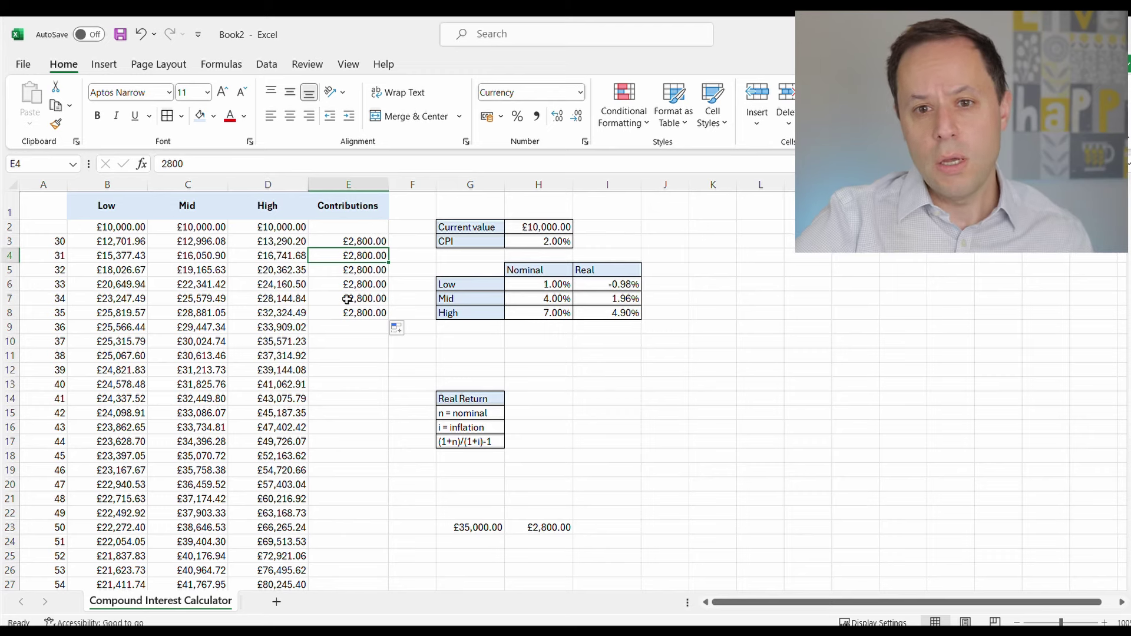
{"action": "left_click", "coordinate": [351, 242]}
{"action": "left_click", "coordinate": [361, 260]}
{"action": "left_click", "coordinate": [280, 258]}
{"action": "left_click", "coordinate": [333, 255]}
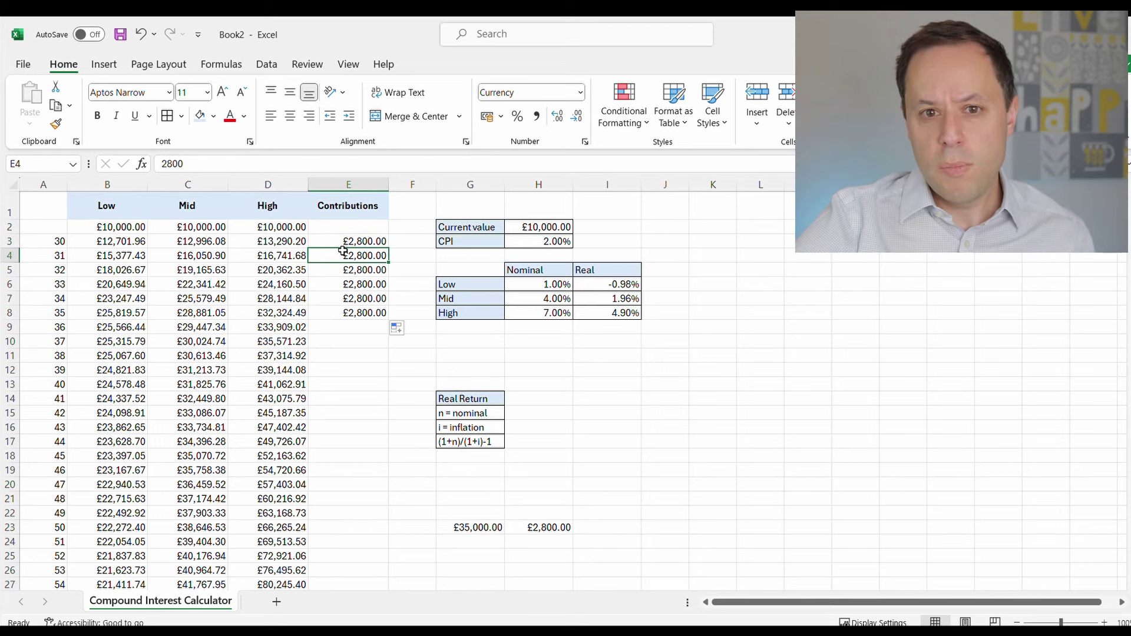
{"action": "left_click", "coordinate": [259, 257]}
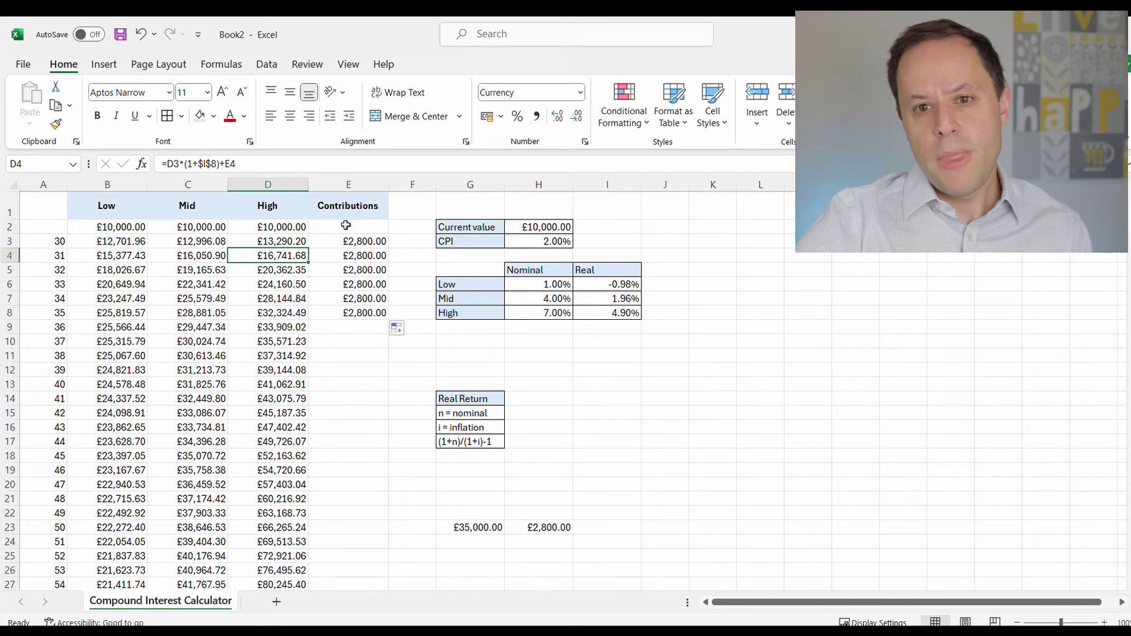
{"action": "key", "text": "Right"}
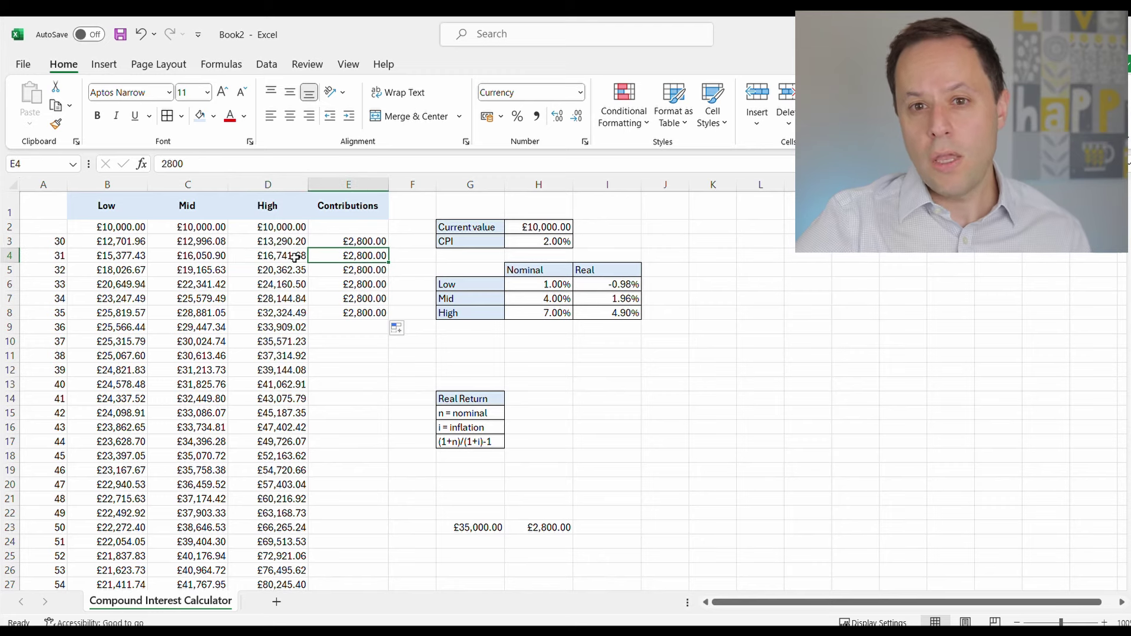
{"action": "left_click", "coordinate": [294, 258]}
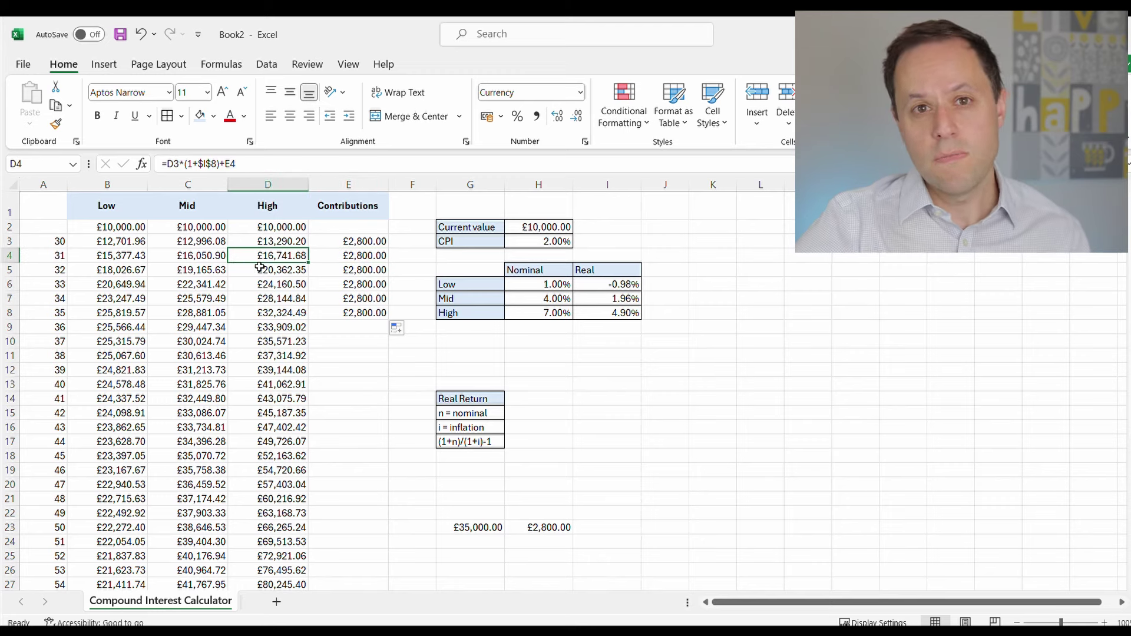
{"action": "left_click", "coordinate": [357, 257]}
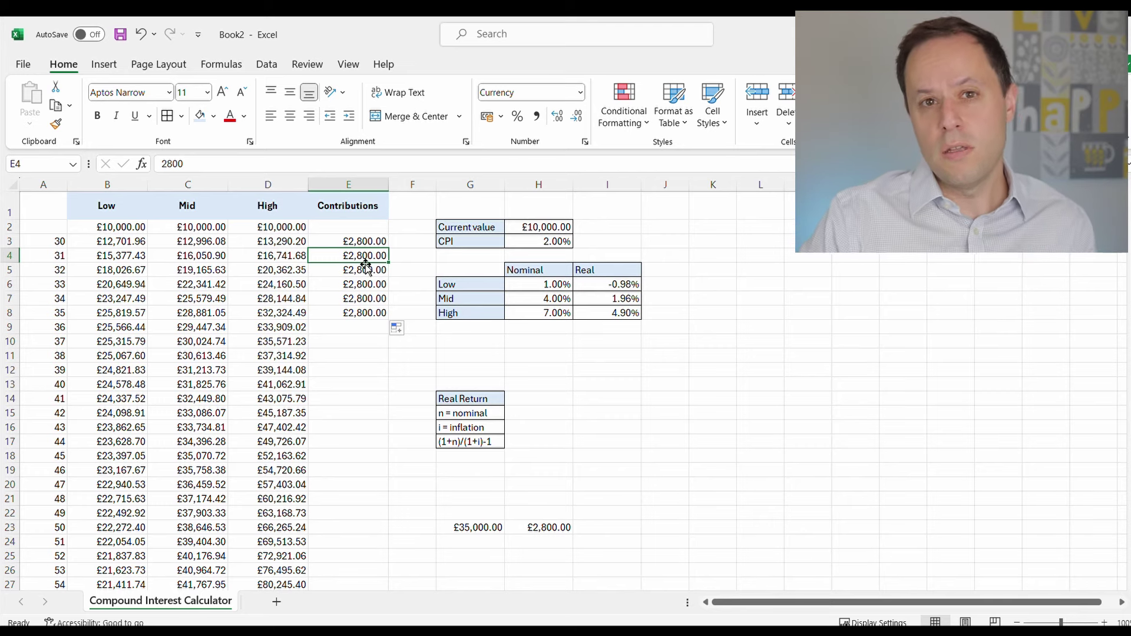
- Extend the £2,800.00 yearly contributions down the column through age 61
{"action": "left_click", "coordinate": [348, 286]}
{"action": "left_click_drag", "start_coordinate": [357, 242], "coordinate": [354, 478]}
{"action": "left_click", "coordinate": [514, 554]}
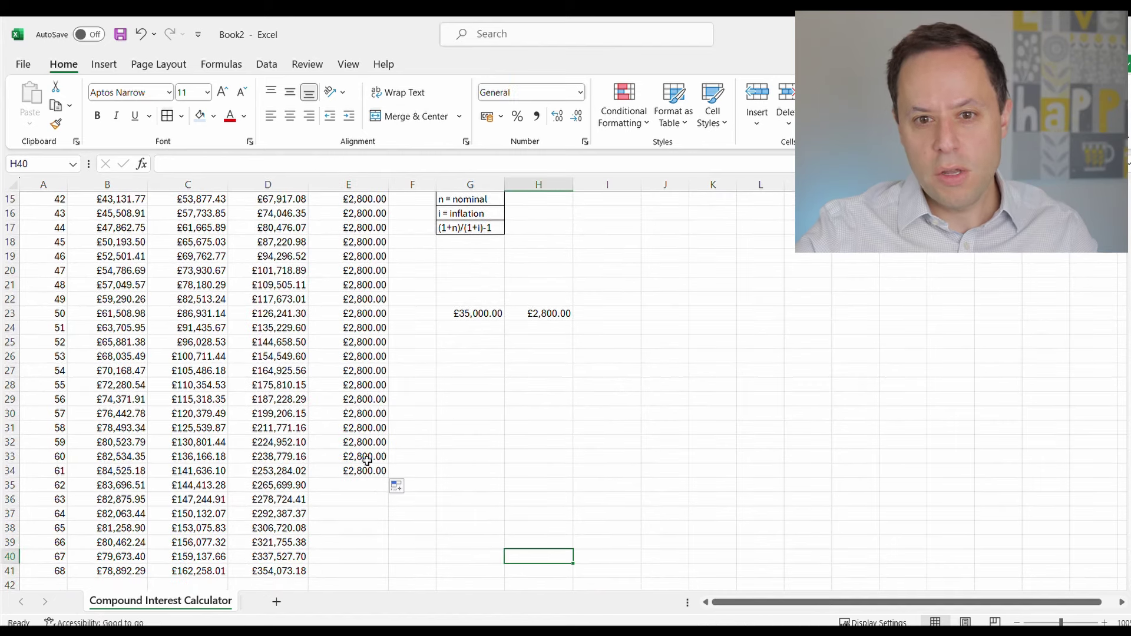
{"action": "scroll", "coordinate": [310, 436], "scroll_direction": "up", "scroll_amount": 5}
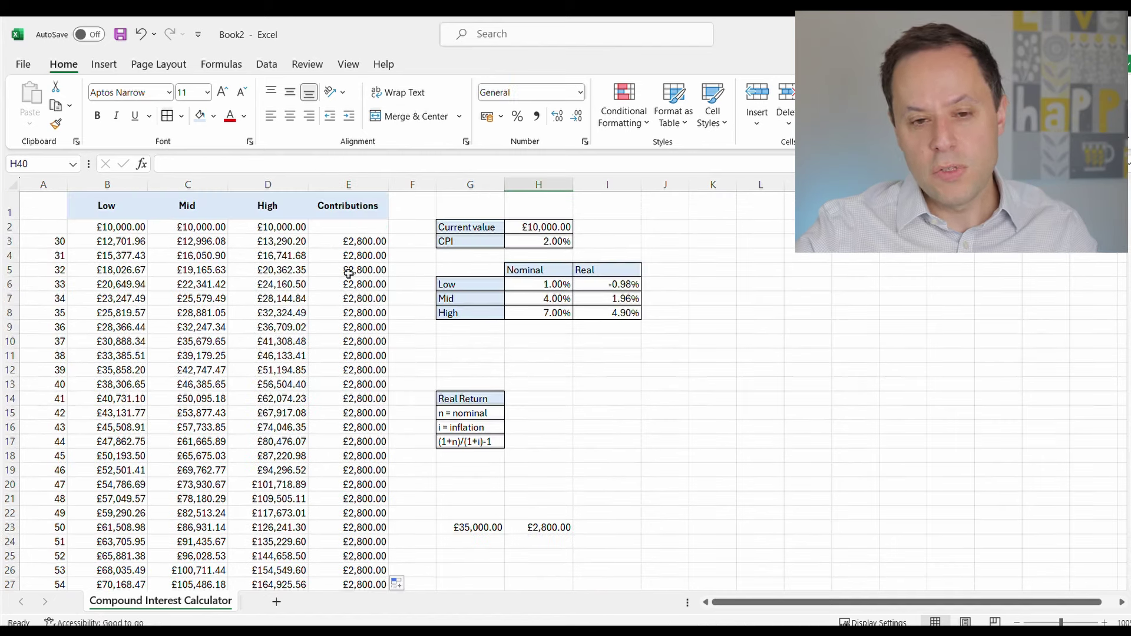
{"action": "scroll", "coordinate": [265, 336], "scroll_direction": "down", "scroll_amount": 9}
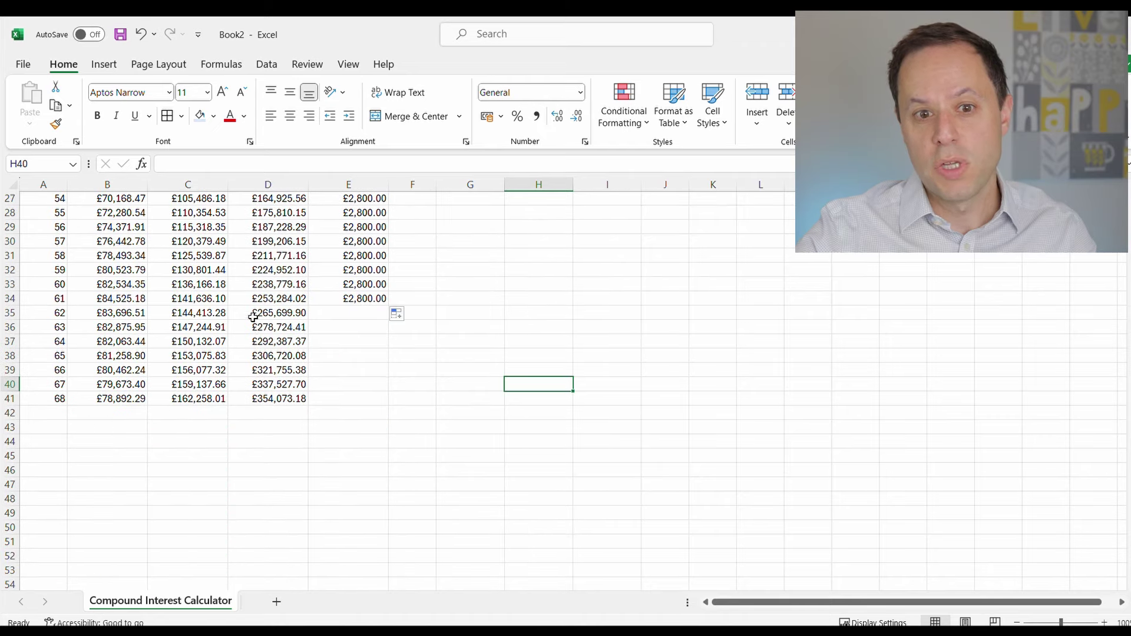
{"action": "scroll", "coordinate": [265, 328], "scroll_direction": "up", "scroll_amount": 4}
- Give the age-57 Low, Mid and High values in B30:D30 a light blue fill
{"action": "left_click", "coordinate": [10, 412]}
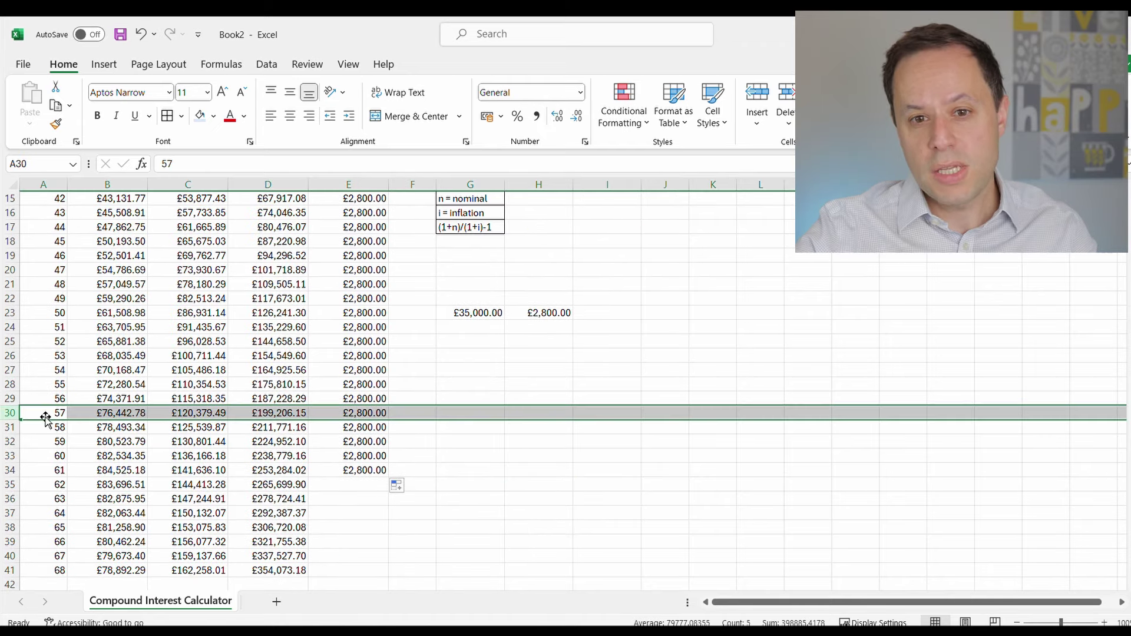
{"action": "left_click_drag", "start_coordinate": [91, 414], "coordinate": [292, 412]}
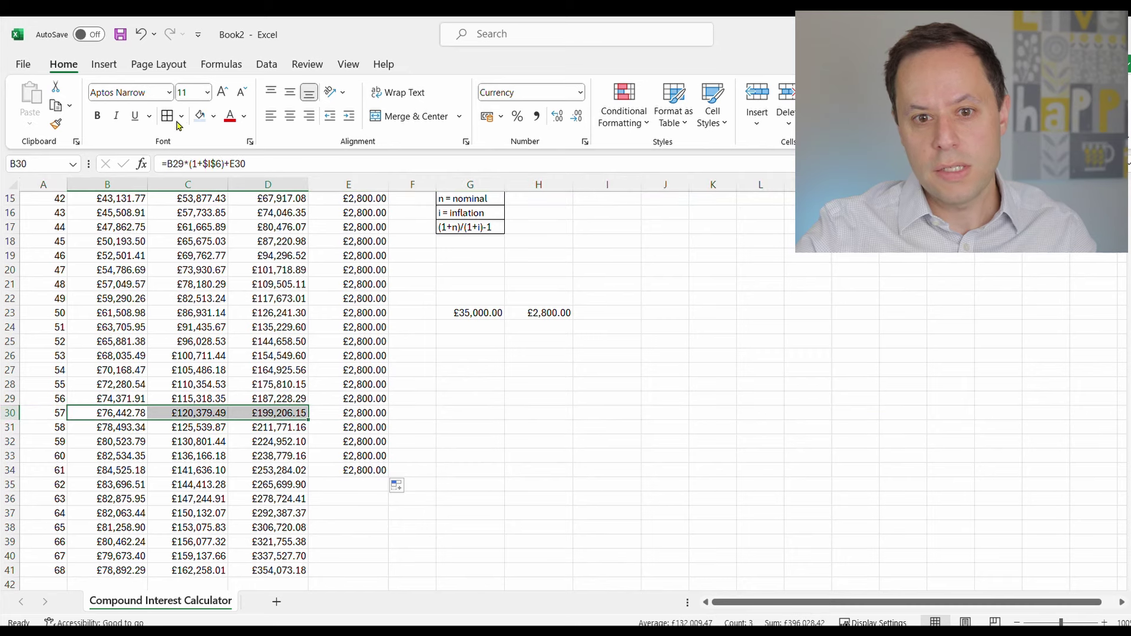
{"action": "left_click", "coordinate": [199, 116]}
{"action": "left_click", "coordinate": [259, 440]}
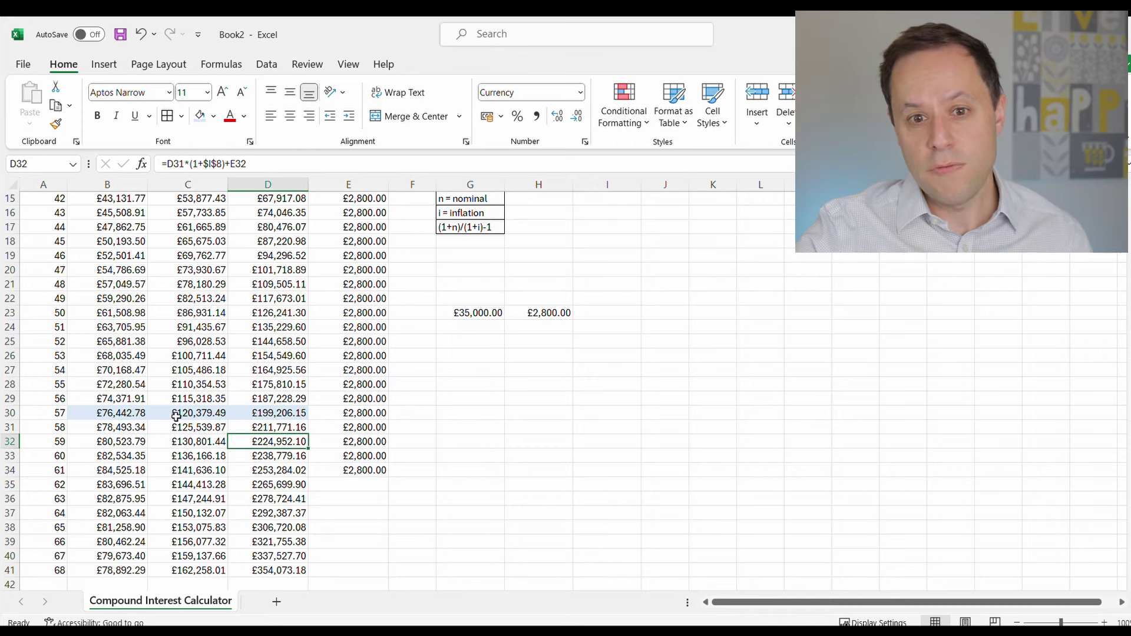
{"action": "left_click", "coordinate": [276, 412]}
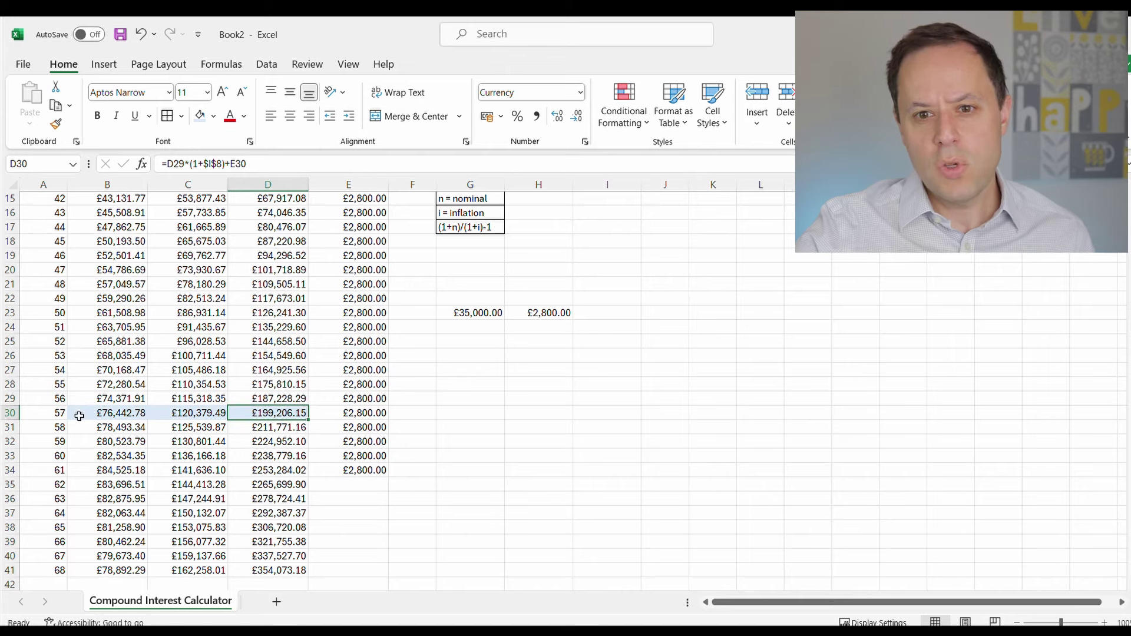
- Set the age-40 contribution in E13 to £5,000 and fill it down the column
{"action": "scroll", "coordinate": [358, 441], "scroll_direction": "up", "scroll_amount": 4}
{"action": "left_click", "coordinate": [365, 346]}
{"action": "scroll", "coordinate": [366, 355], "scroll_direction": "down", "scroll_amount": 3}
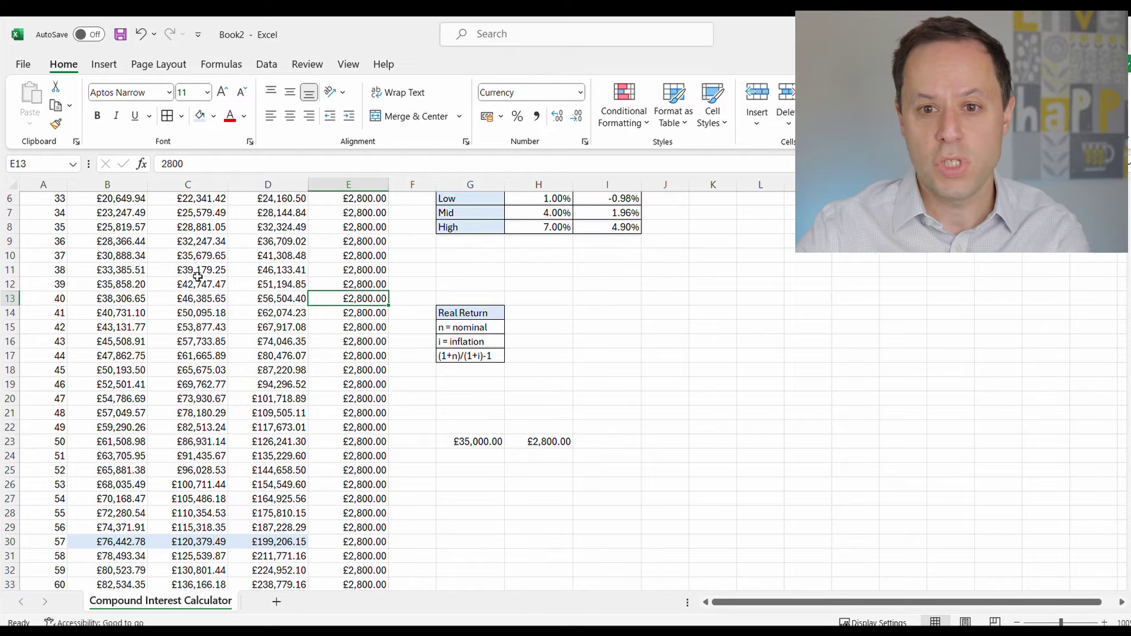
{"action": "scroll", "coordinate": [338, 330], "scroll_direction": "up", "scroll_amount": 3}
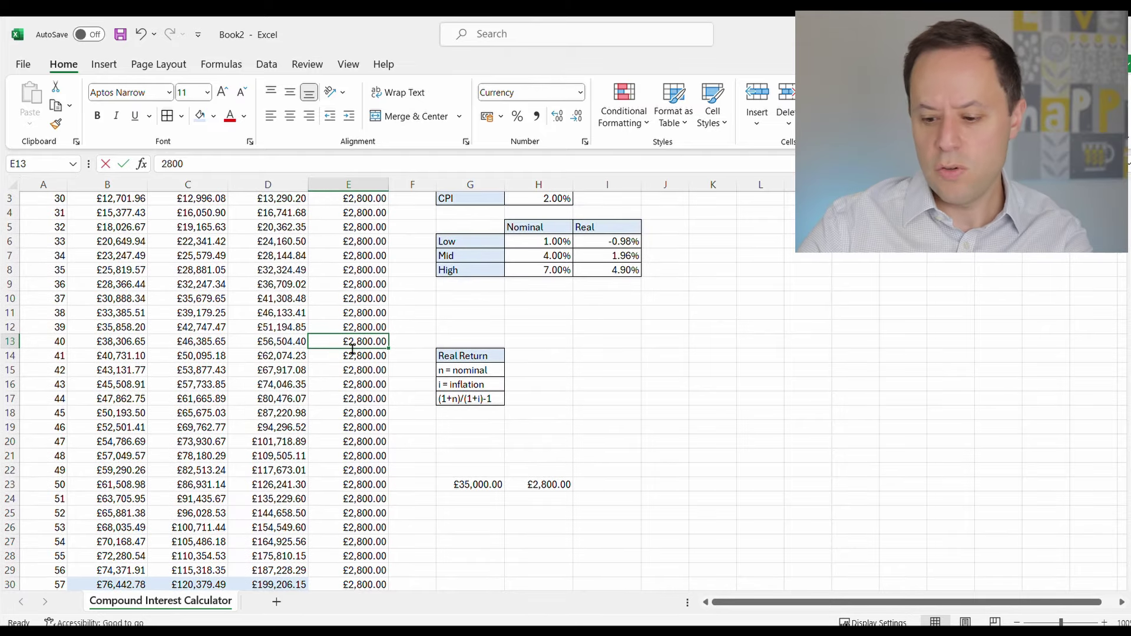
{"action": "type", "text": "50"}
{"action": "key", "text": "Return"}
{"action": "key", "text": "Up"}
{"action": "key", "text": "F2"}
{"action": "type", "text": "00"}
{"action": "key", "text": "Return"}
{"action": "left_click", "coordinate": [348, 343]}
{"action": "double_click", "coordinate": [388, 348]}
{"action": "scroll", "coordinate": [345, 389], "scroll_direction": "up", "scroll_amount": 1}
{"action": "scroll", "coordinate": [344, 389], "scroll_direction": "down", "scroll_amount": 2}
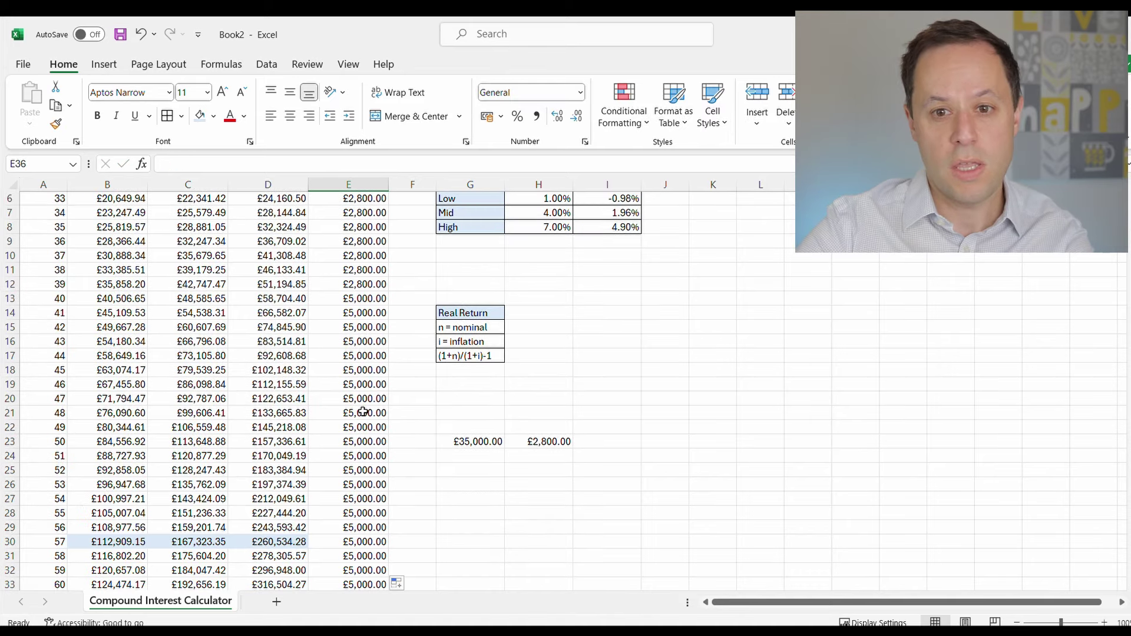
- Change the age-48 contribution in E21 to £10,000
{"action": "left_click", "coordinate": [348, 413]}
{"action": "key", "text": "BackSpace"}
{"action": "type", "text": "10,00"}
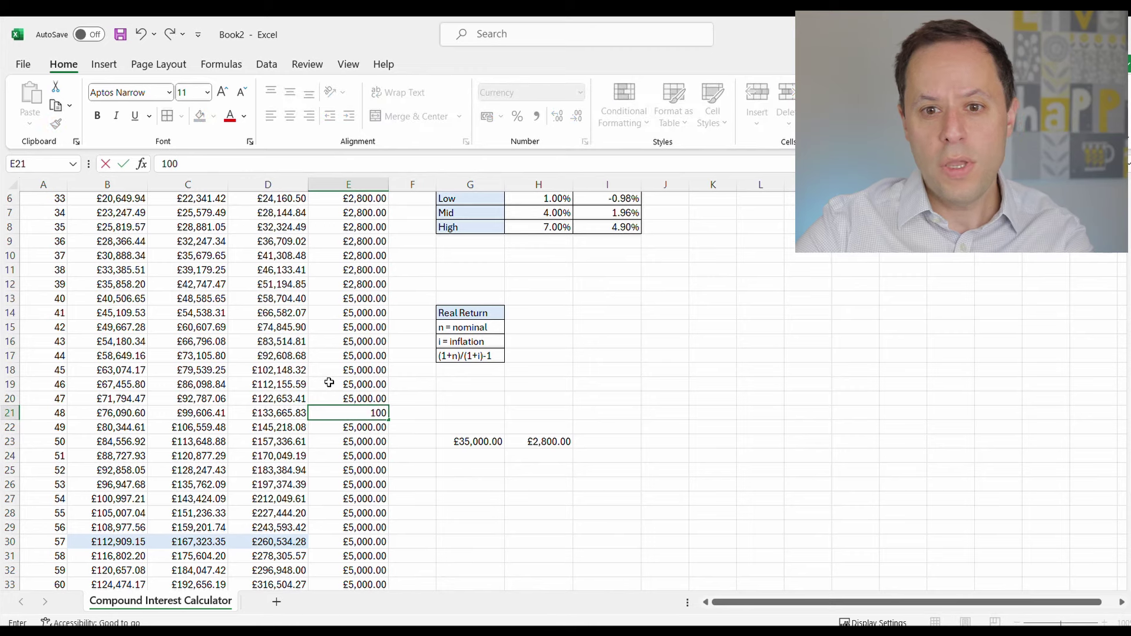
{"action": "type", "text": "00"}
{"action": "left_click", "coordinate": [513, 380]}
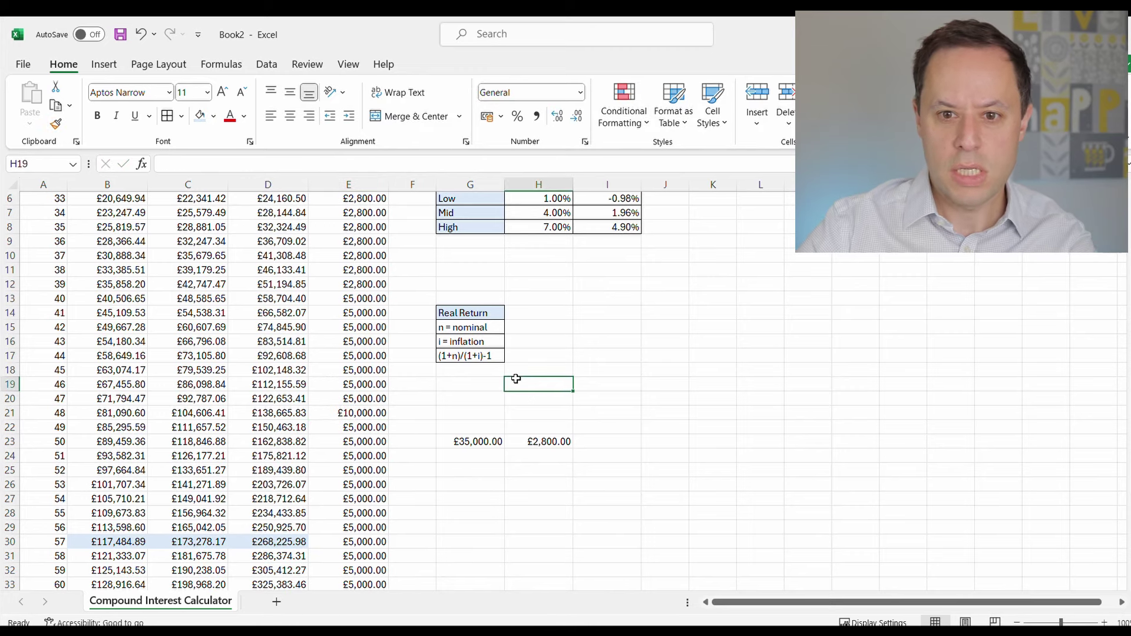
{"action": "scroll", "coordinate": [481, 422], "scroll_direction": "up", "scroll_amount": 2}
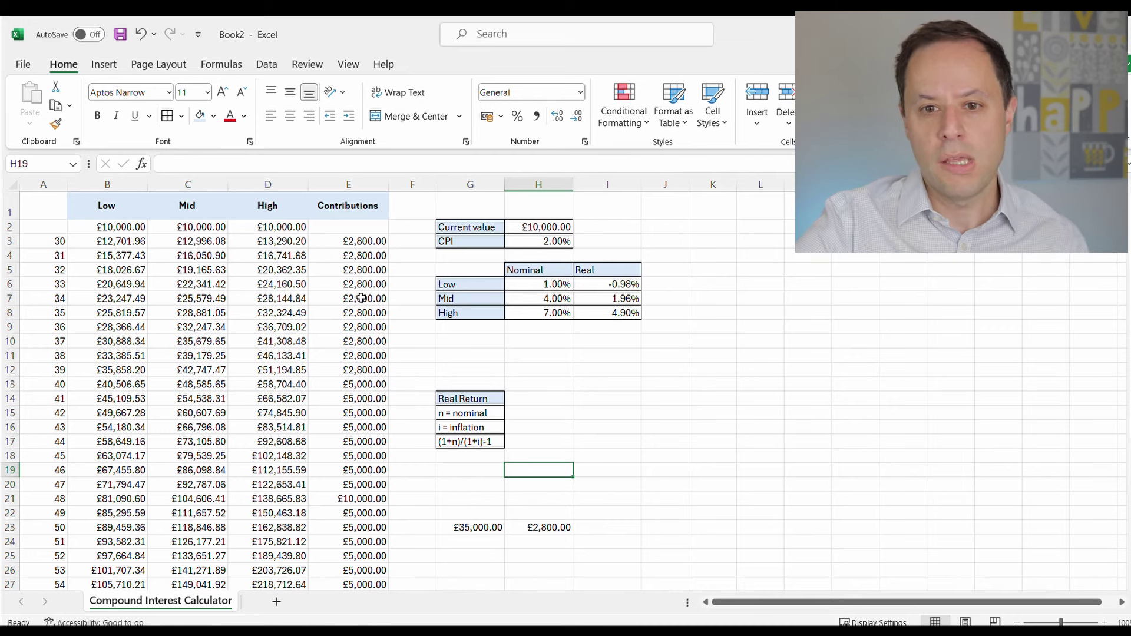
{"action": "scroll", "coordinate": [333, 283], "scroll_direction": "down", "scroll_amount": 3}
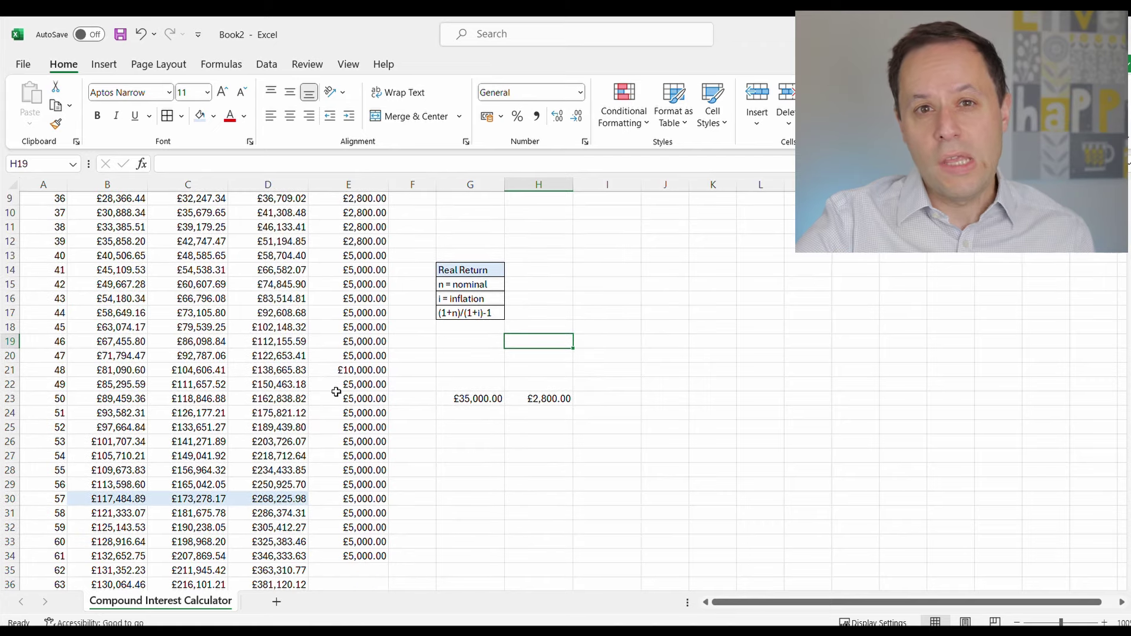
{"action": "scroll", "coordinate": [335, 393], "scroll_direction": "up", "scroll_amount": 3}
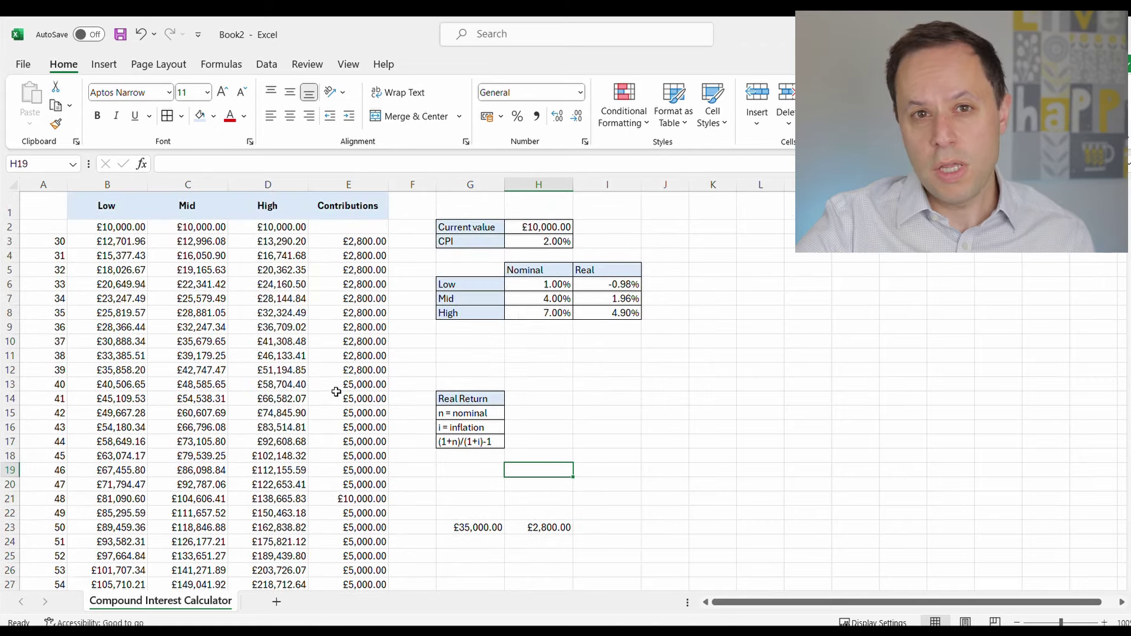
{"action": "scroll", "coordinate": [348, 381], "scroll_direction": "down", "scroll_amount": 3}
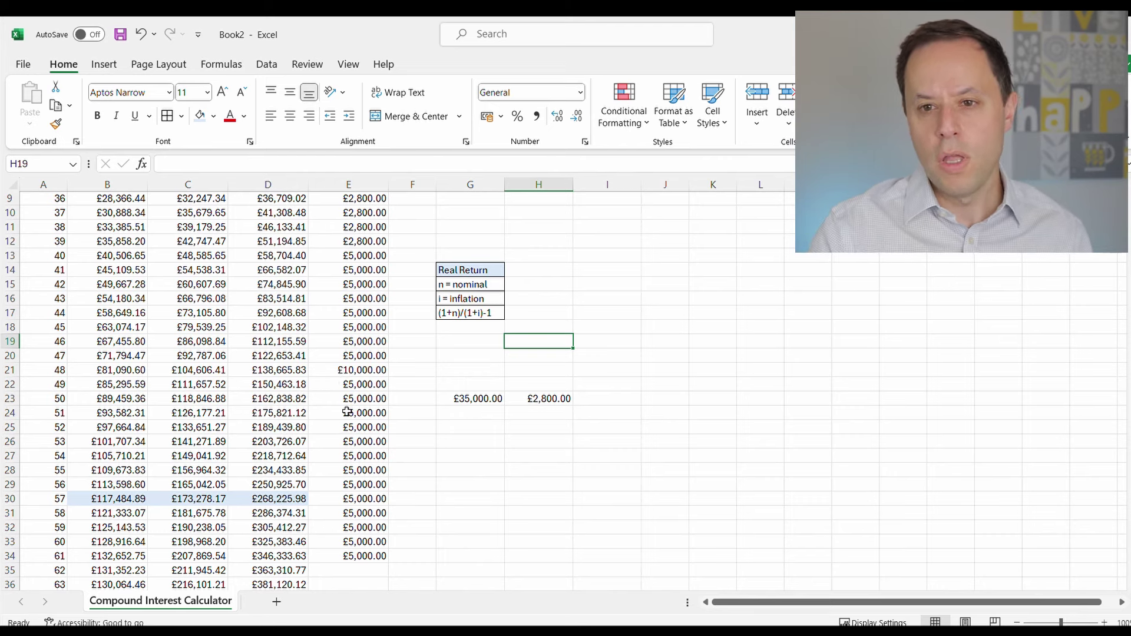
{"action": "scroll", "coordinate": [372, 439], "scroll_direction": "up", "scroll_amount": 2}
{"action": "scroll", "coordinate": [383, 442], "scroll_direction": "up", "scroll_amount": 1}
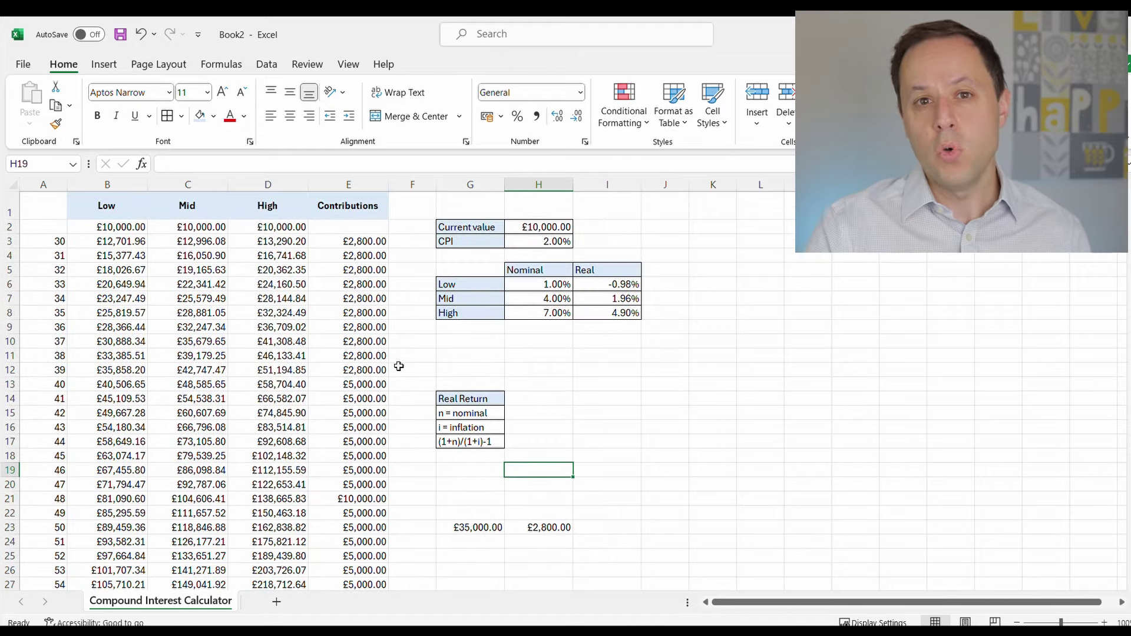
{"action": "left_click", "coordinate": [534, 226]}
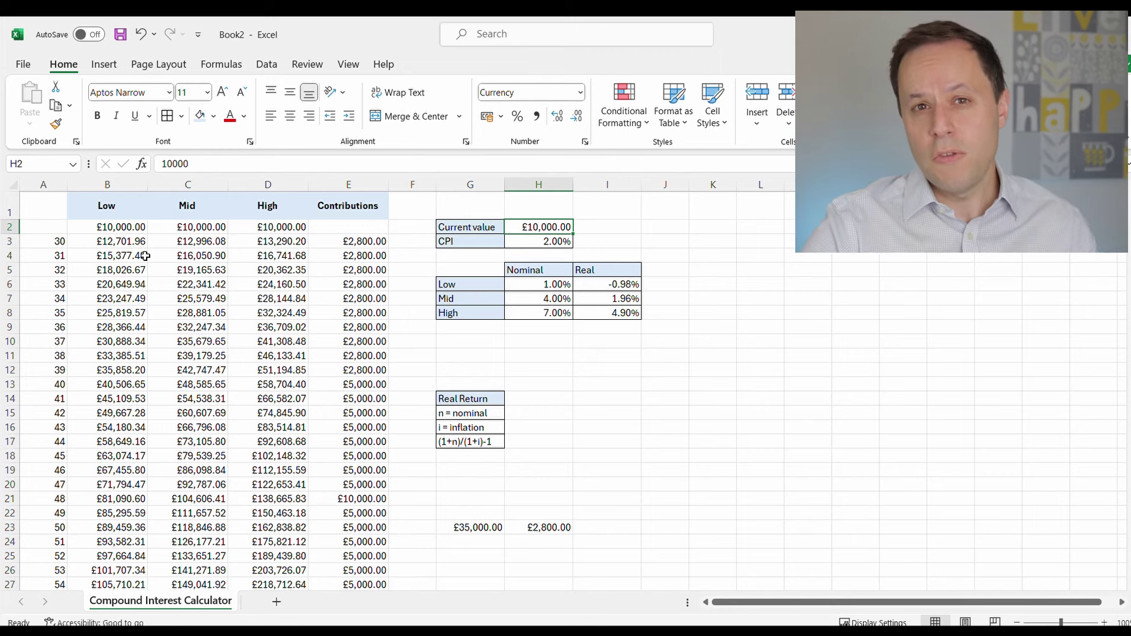
{"action": "scroll", "coordinate": [145, 256], "scroll_direction": "down", "scroll_amount": 2}
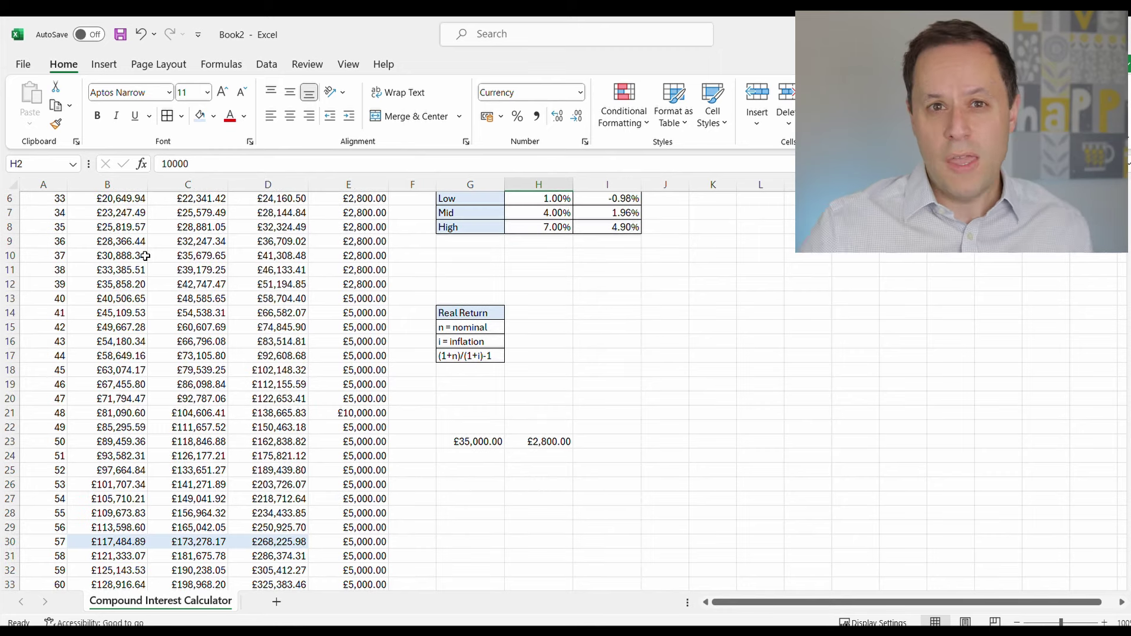
{"action": "scroll", "coordinate": [137, 282], "scroll_direction": "down", "scroll_amount": 1}
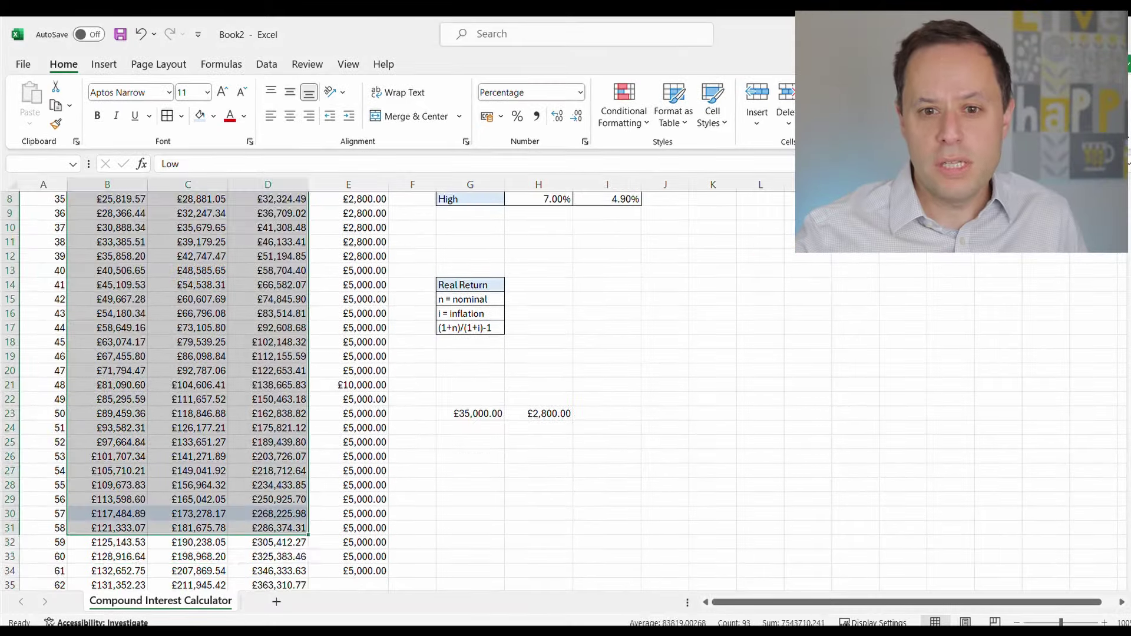
- Insert a line chart of the Low, Mid and High columns and enlarge it
{"action": "left_click_drag", "start_coordinate": [282, 528], "coordinate": [282, 561]}
{"action": "scroll", "coordinate": [676, 429], "scroll_direction": "up", "scroll_amount": 5}
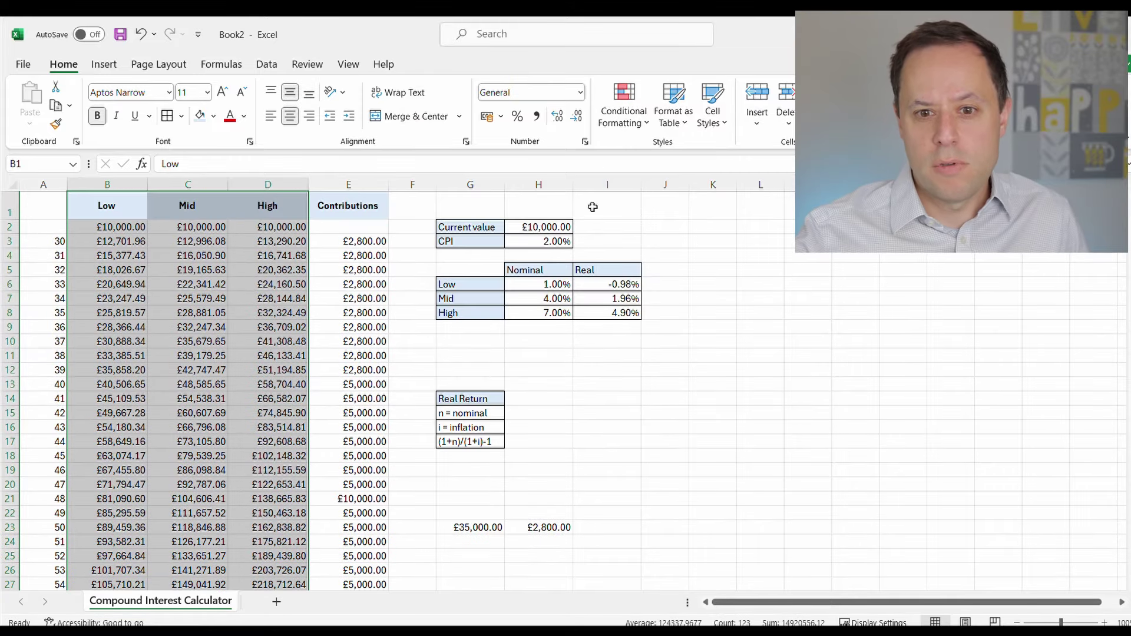
{"action": "left_click", "coordinate": [103, 63]}
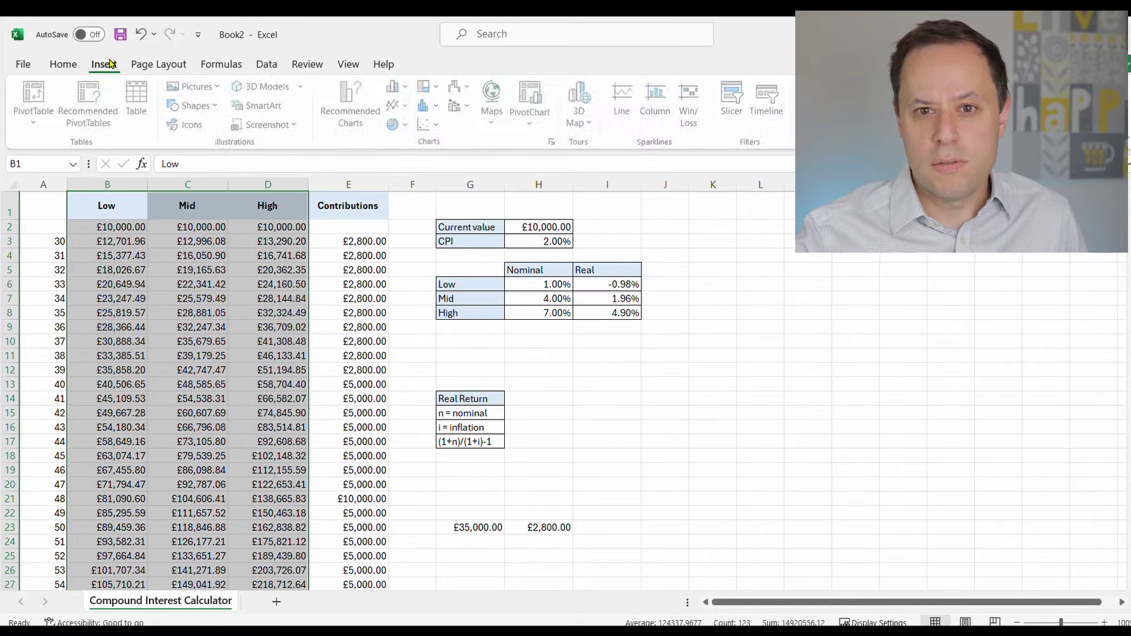
{"action": "left_click", "coordinate": [395, 105]}
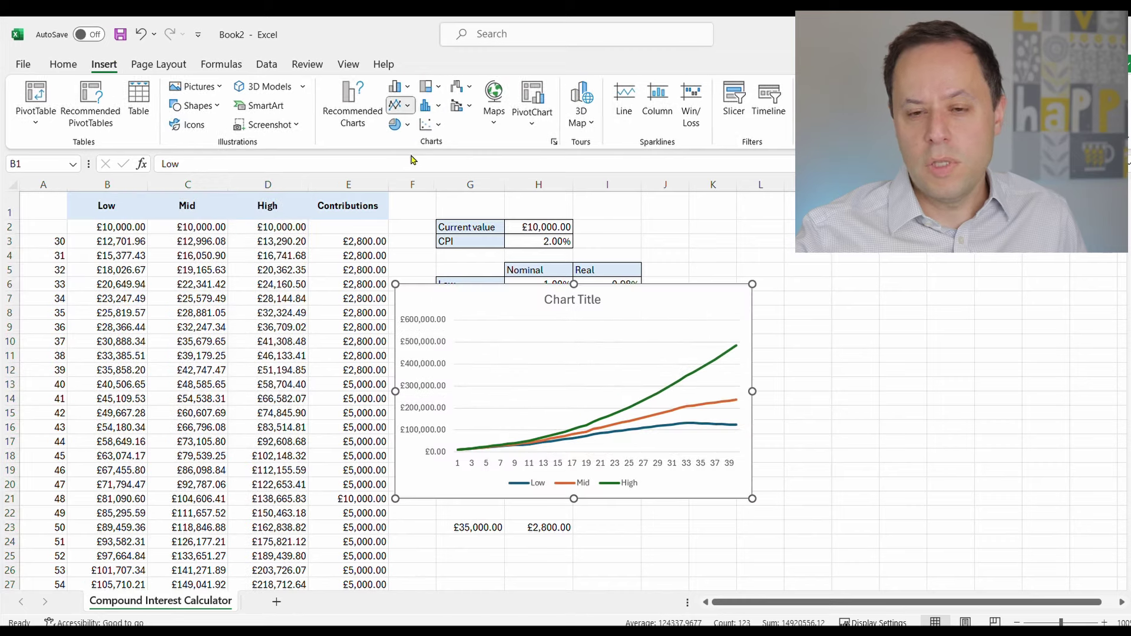
{"action": "left_click_drag", "start_coordinate": [752, 498], "coordinate": [765, 525]}
{"action": "scroll", "coordinate": [765, 528], "scroll_direction": "down", "scroll_amount": 3}
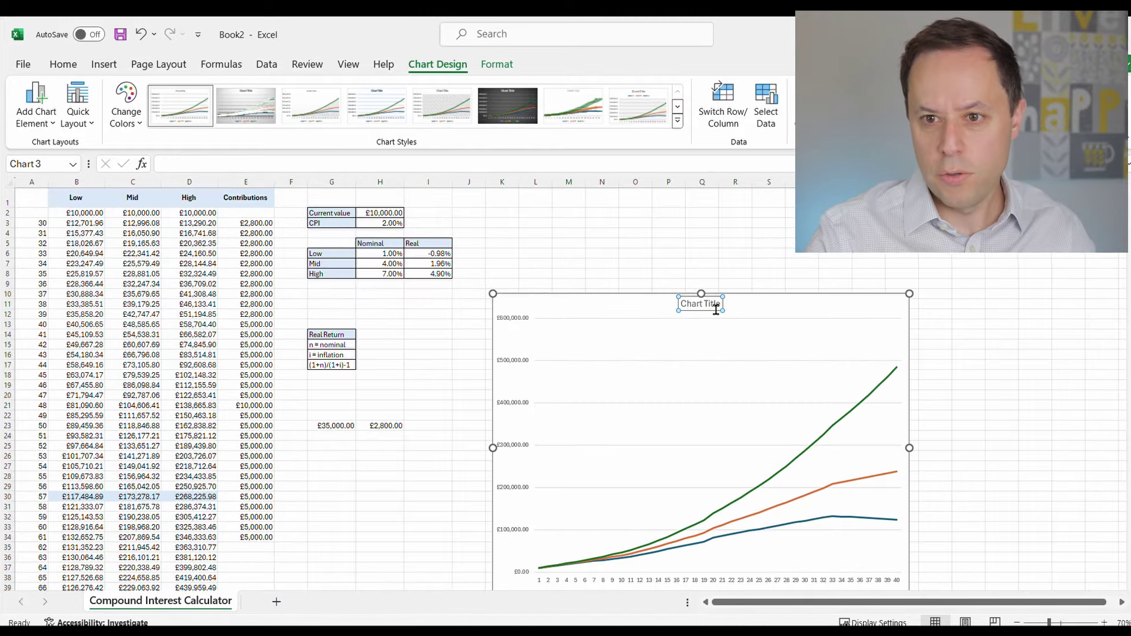
- Title the chart 'Low, Mid and High'
{"action": "left_click_drag", "start_coordinate": [716, 309], "coordinate": [671, 305]}
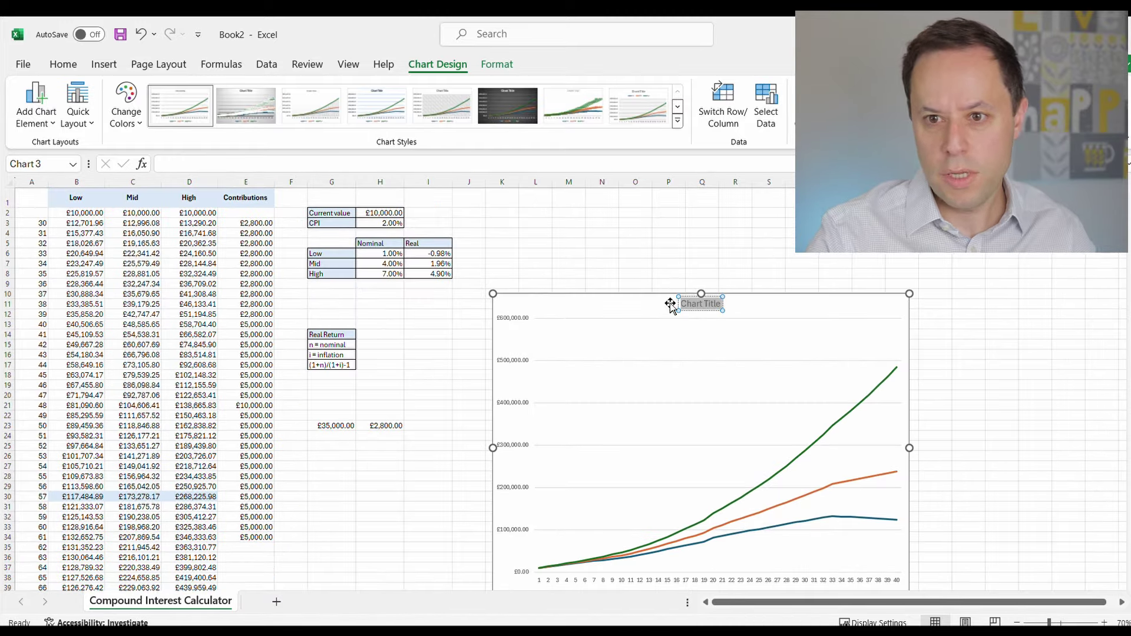
{"action": "type", "text": "Low, Mid a"}
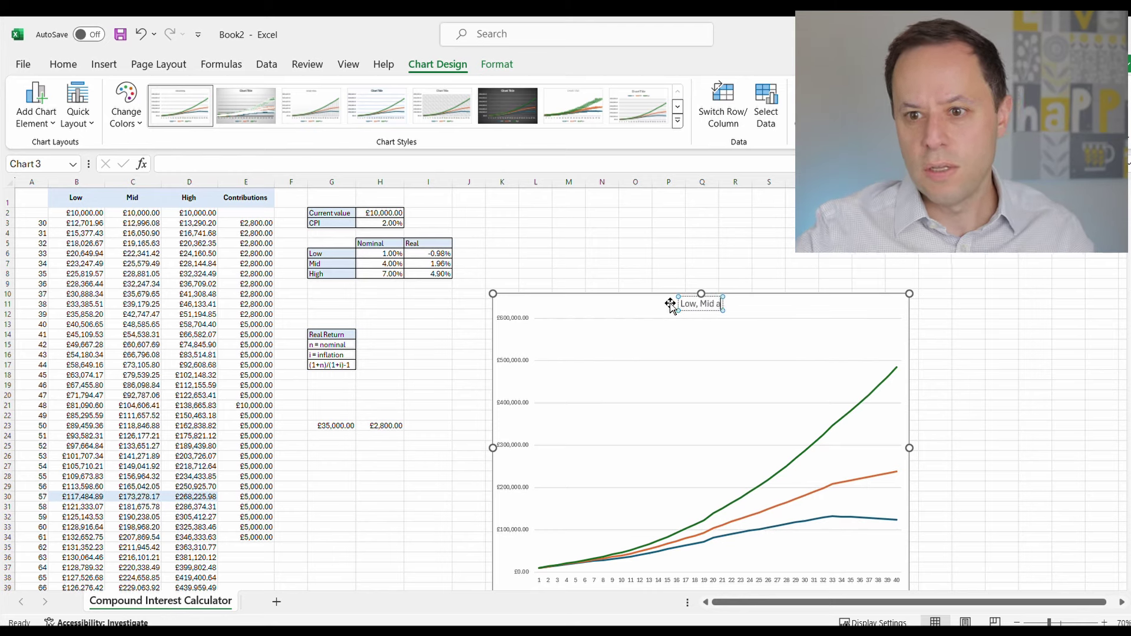
{"action": "type", "text": "nd High"}
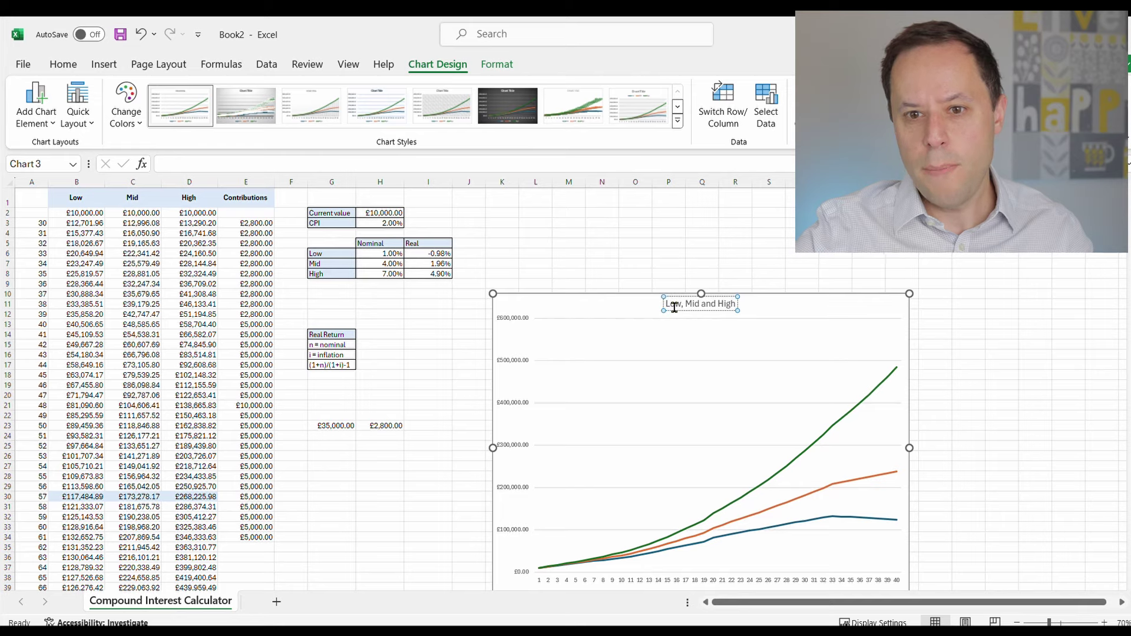
{"action": "left_click", "coordinate": [1102, 425]}
{"action": "scroll", "coordinate": [651, 377], "scroll_direction": "down", "scroll_amount": 2}
{"action": "scroll", "coordinate": [651, 377], "scroll_direction": "up", "scroll_amount": 2}
- Change the High nominal rate in H8 to 10%, giving a 7.84% real return
{"action": "left_click", "coordinate": [389, 273]}
{"action": "type", "text": "10"}
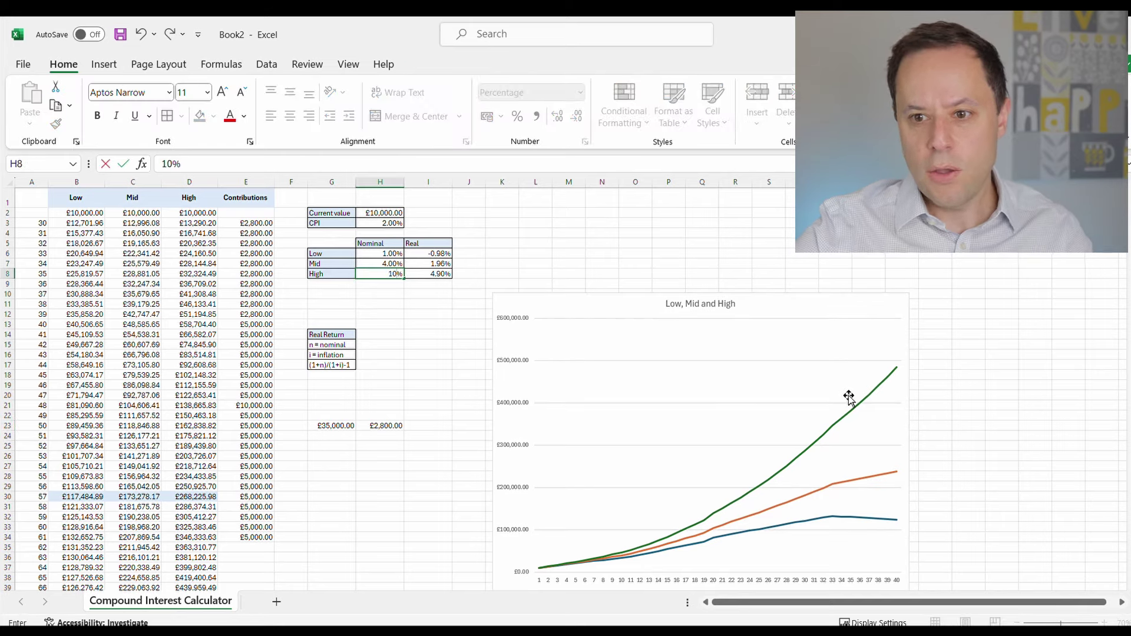
{"action": "key", "text": "Return"}
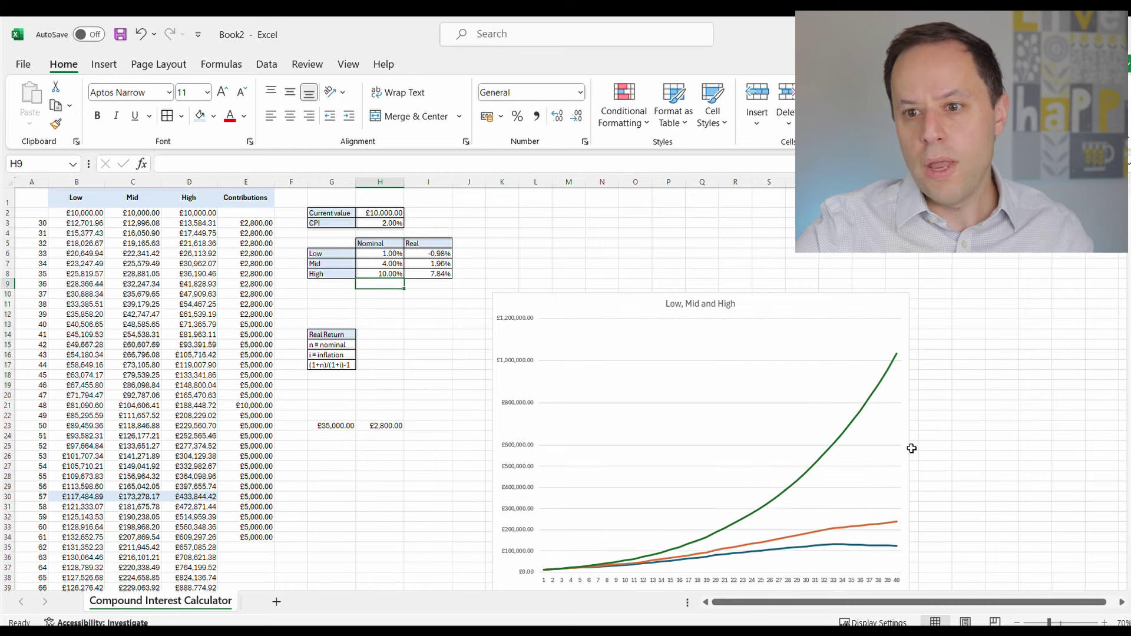
{"action": "scroll", "coordinate": [911, 447], "scroll_direction": "down", "scroll_amount": 2}
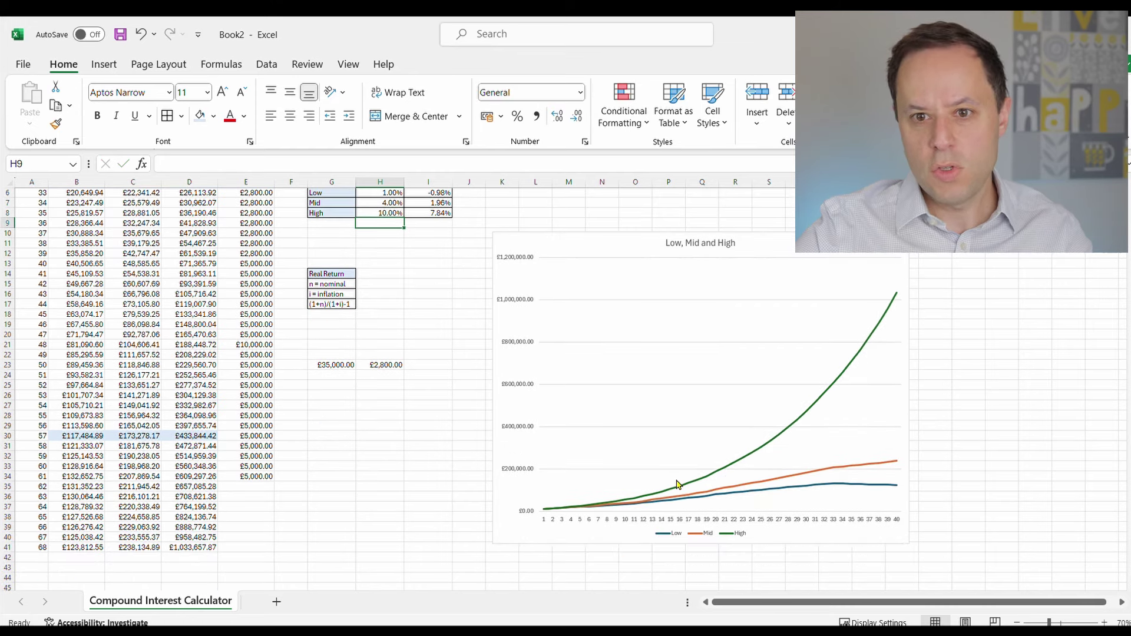
{"action": "scroll", "coordinate": [884, 501], "scroll_direction": "up", "scroll_amount": 2}
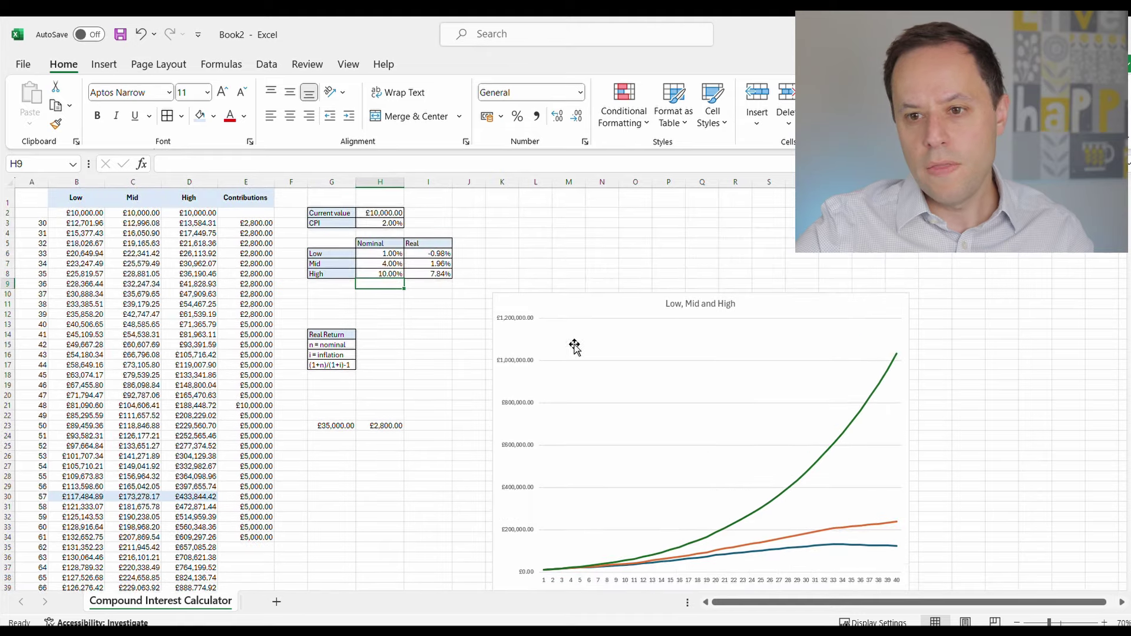
{"action": "scroll", "coordinate": [472, 395], "scroll_direction": "down", "scroll_amount": 5}
{"action": "scroll", "coordinate": [1051, 313], "scroll_direction": "up", "scroll_amount": 5}
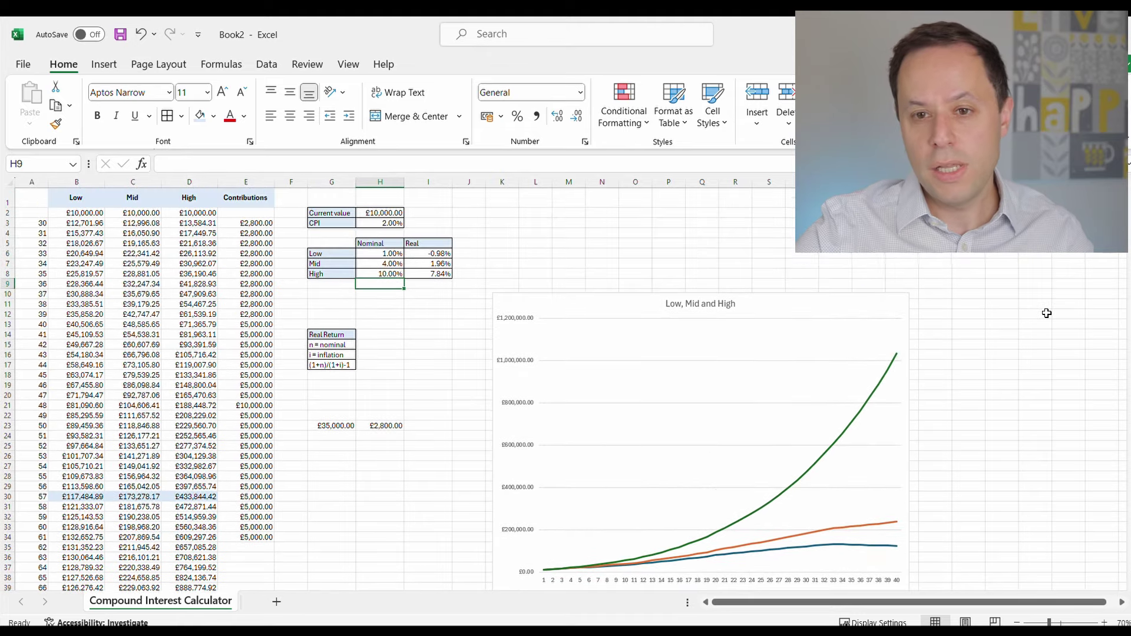
{"action": "scroll", "coordinate": [1047, 313], "scroll_direction": "down", "scroll_amount": 1}
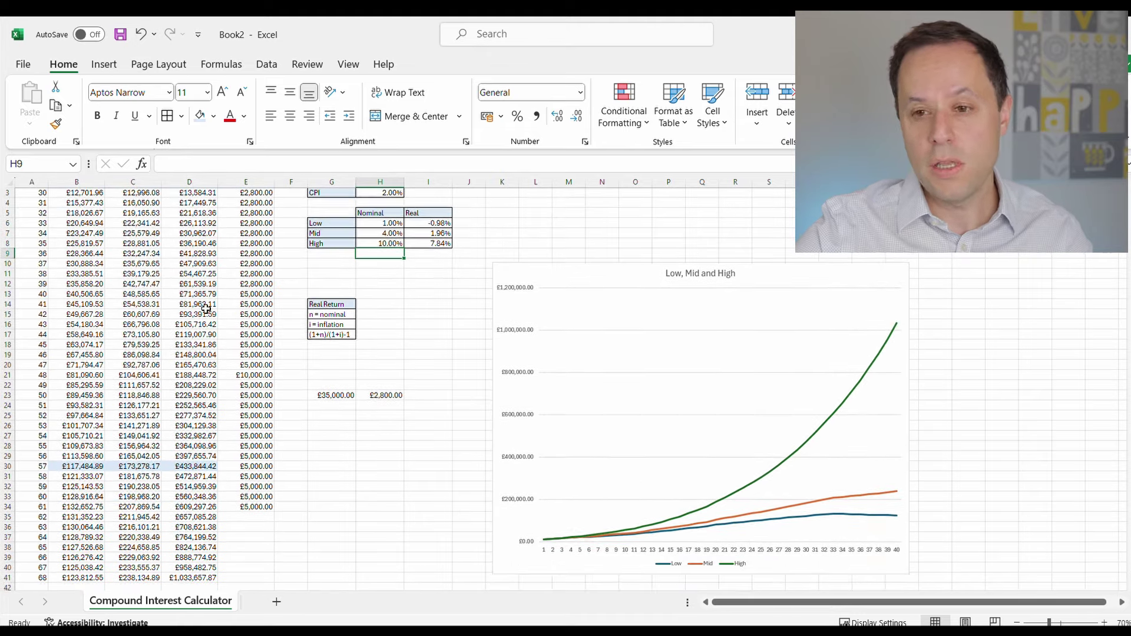
{"action": "scroll", "coordinate": [206, 309], "scroll_direction": "up", "scroll_amount": 1}
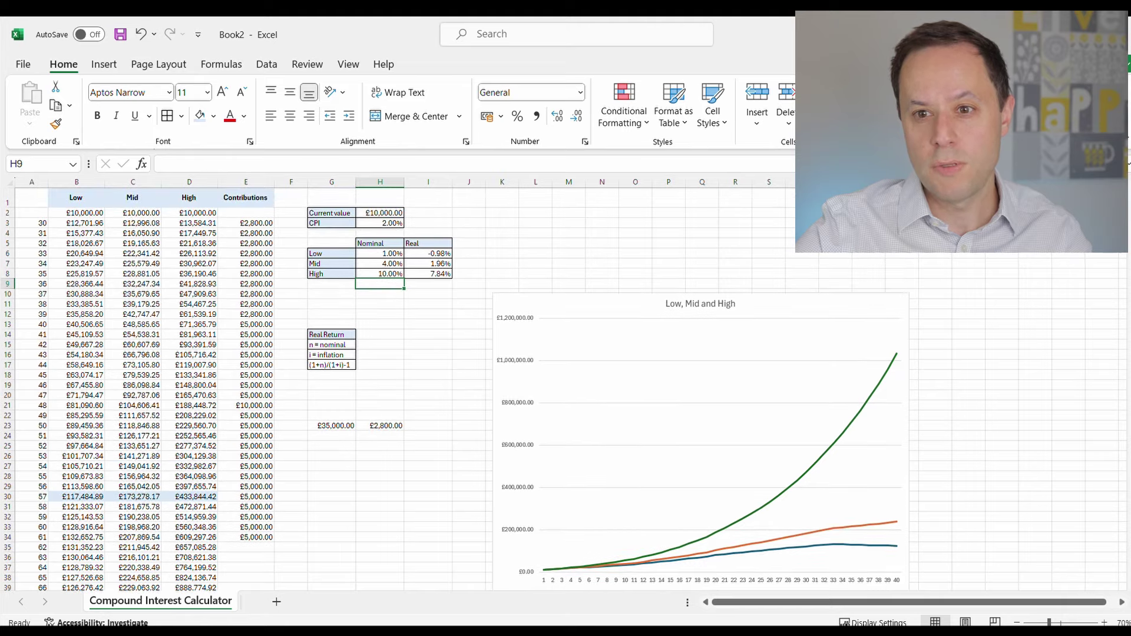